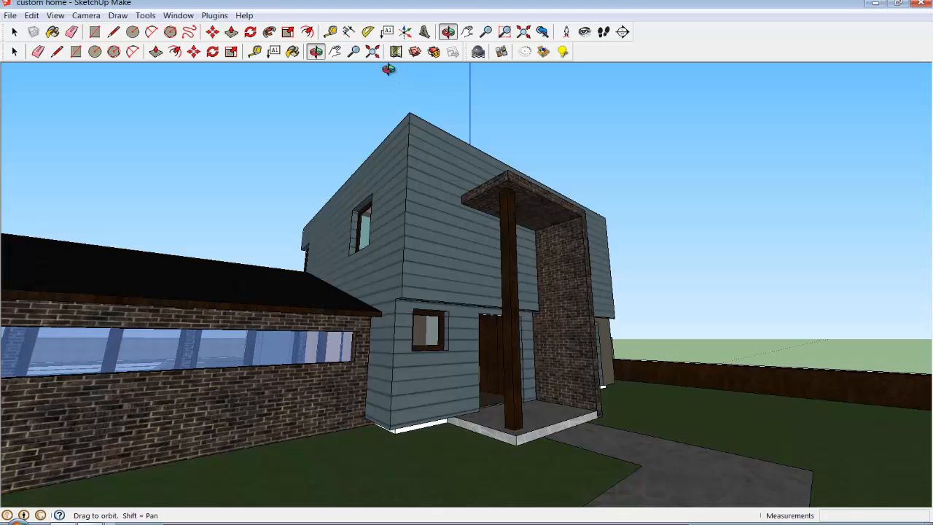
Step: Measure along the low planter wall that borders the front lawn with the Tape Measure, starting from its driveway-end corner
left_click(354, 51)
left_click_drag(590, 287, 394, 32)
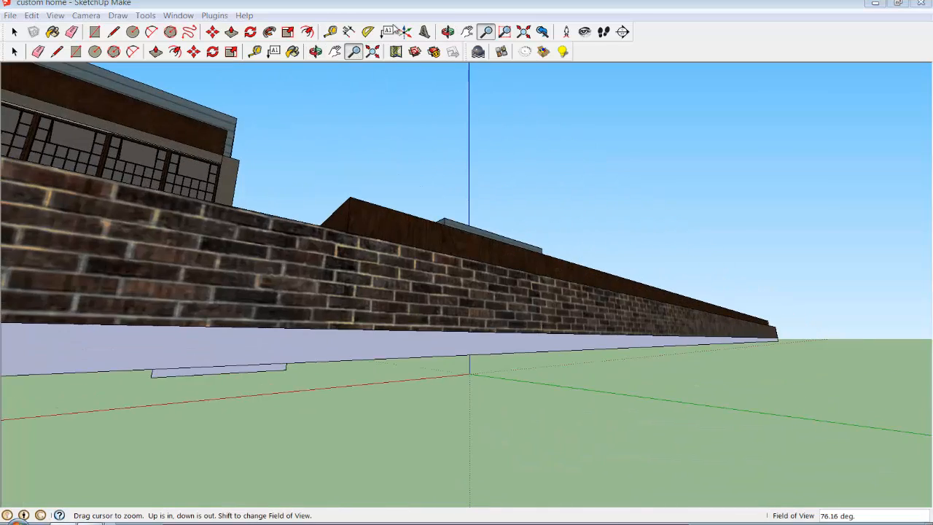
left_click(316, 51)
left_click_drag(408, 160, 716, 232)
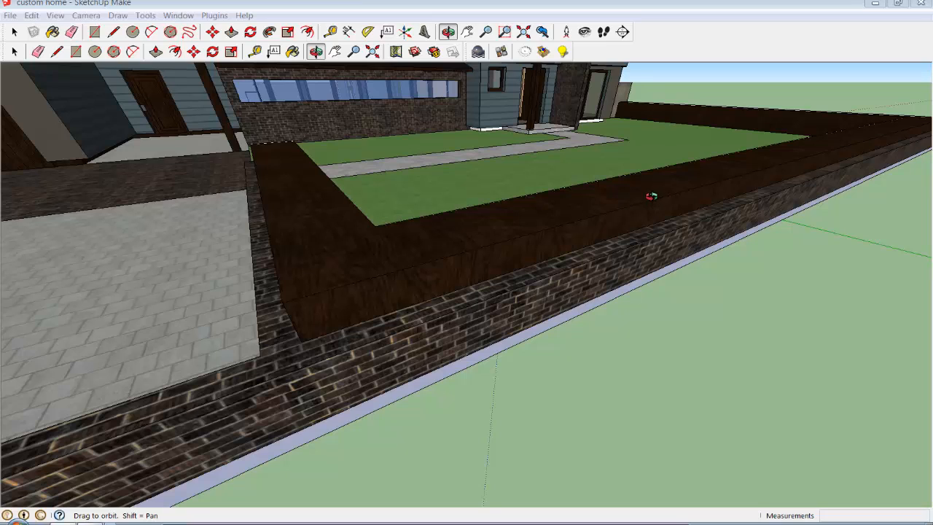
left_click(255, 51)
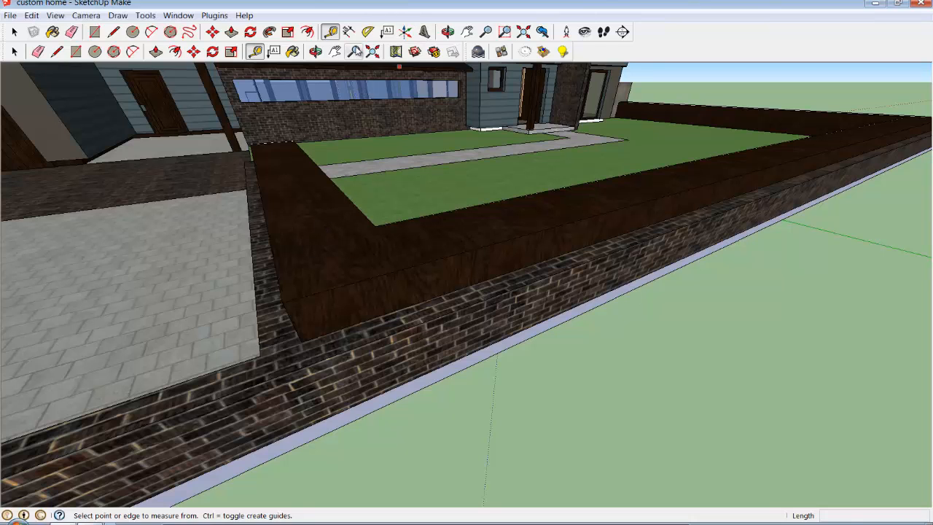
left_click(354, 52)
left_click_drag(439, 137, 453, 175)
right_click(457, 173)
left_click(485, 182)
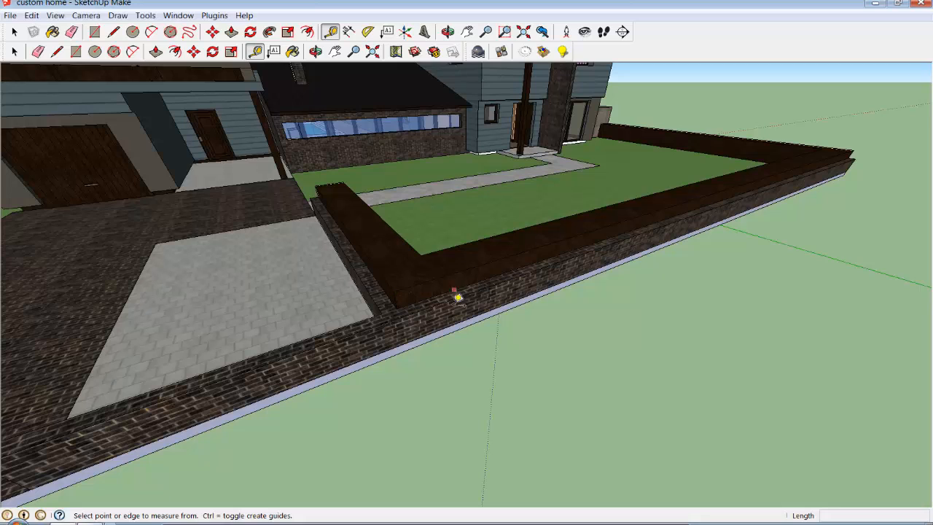
left_click(395, 290)
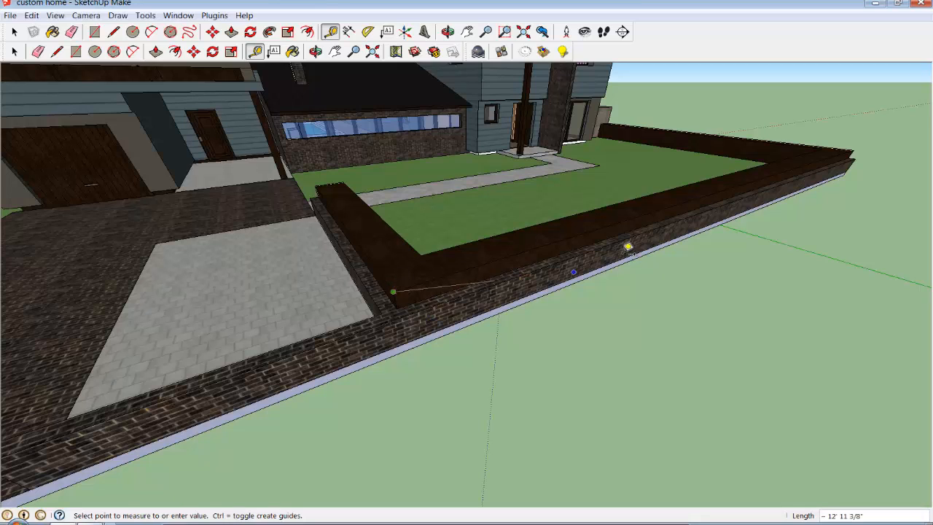
left_click(857, 146)
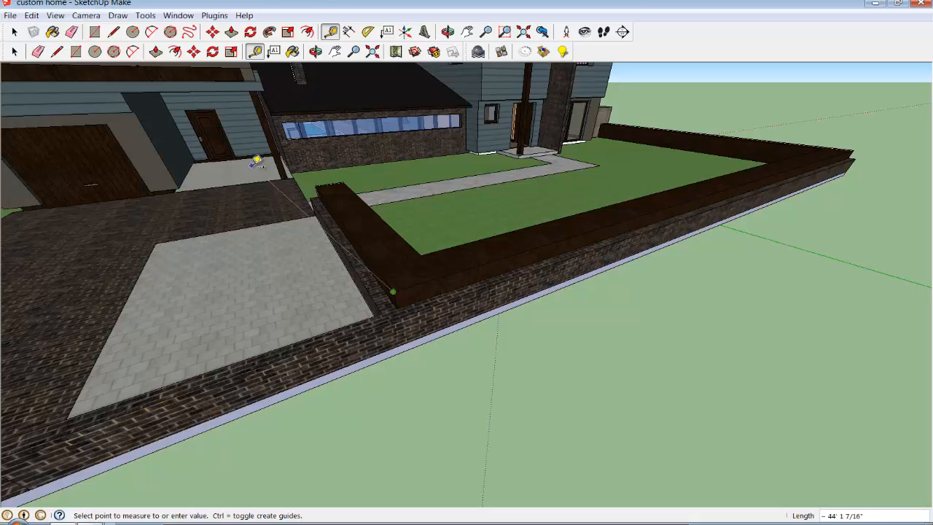
left_click(647, 203)
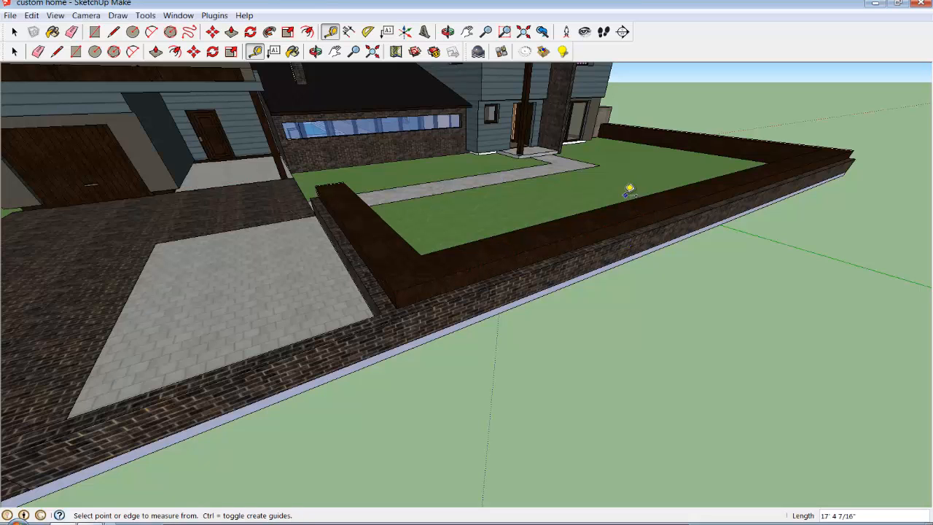
Step: Mark a guide point 3' along the stone walkway's house-side edge, measured from the corner where it meets the brick driveway
left_click(316, 51)
left_click_drag(511, 202, 377, 325)
right_click(377, 324)
left_click(430, 412)
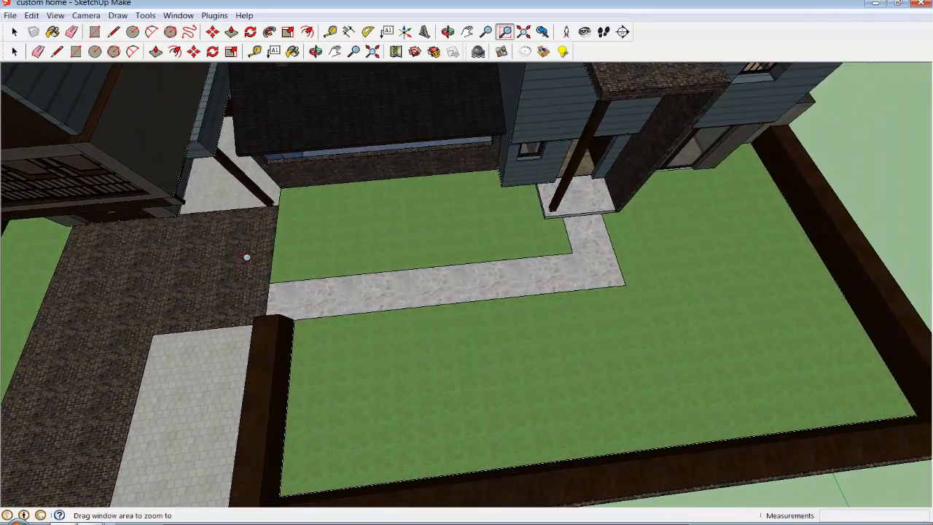
left_click_drag(227, 242, 685, 309)
key("t")
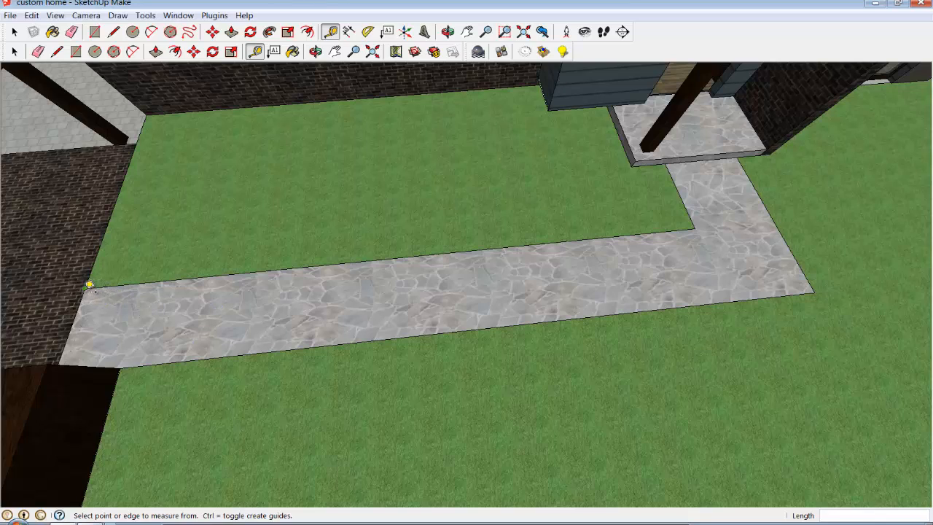
left_click(87, 284)
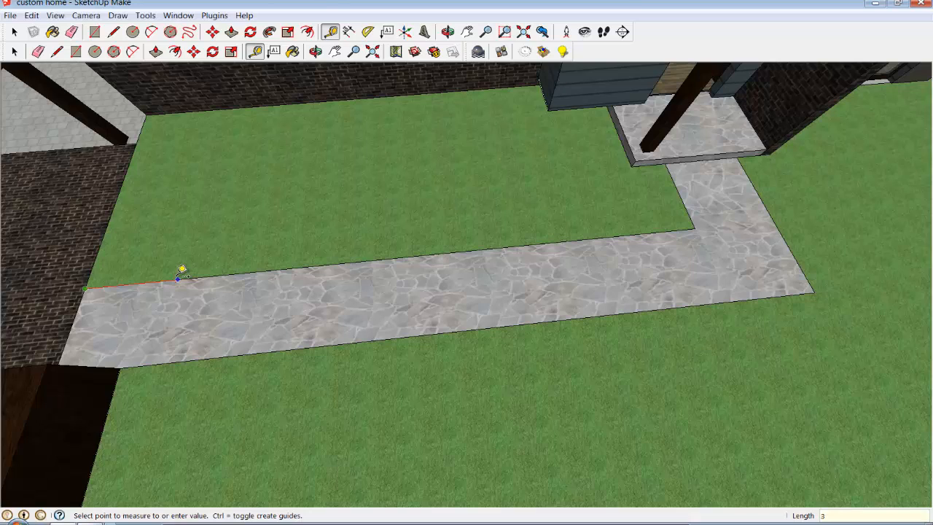
type("3")
key("Return")
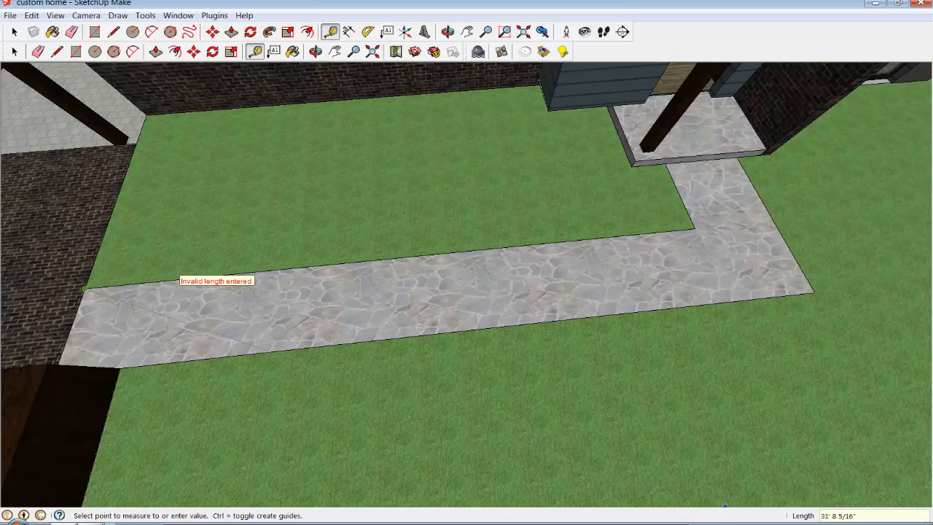
left_click(725, 507)
left_click(714, 482)
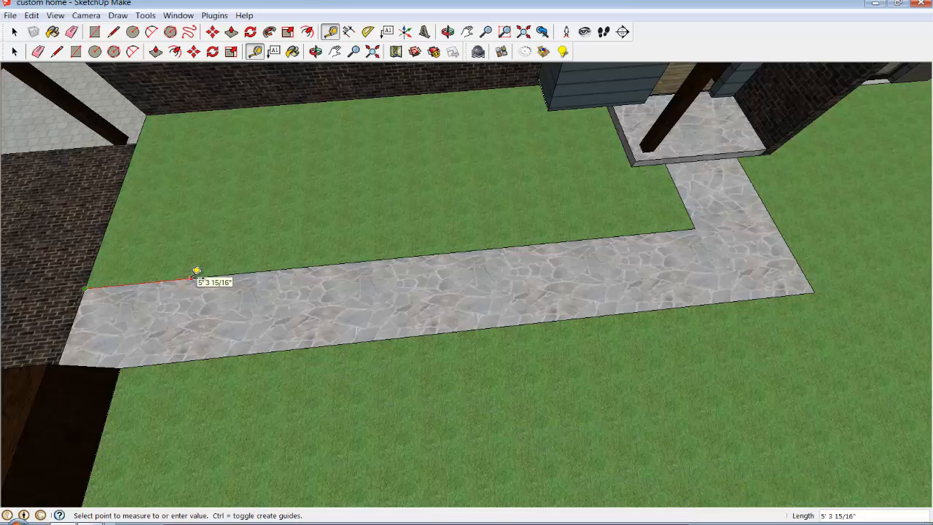
type("3'")
key("Return")
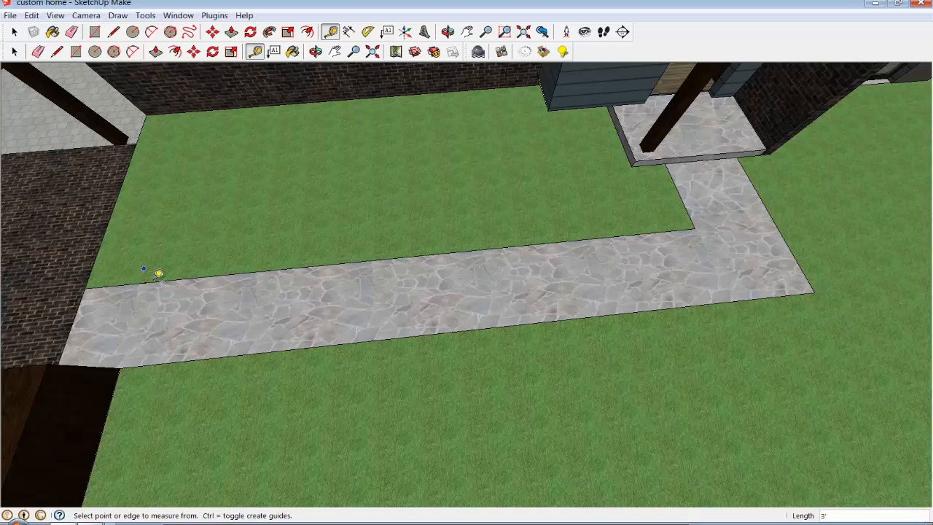
Step: Repeat the 3' tape measurement from the same driveway-end corner along the walkway's house-side edge
scroll(161, 298, "up", 5)
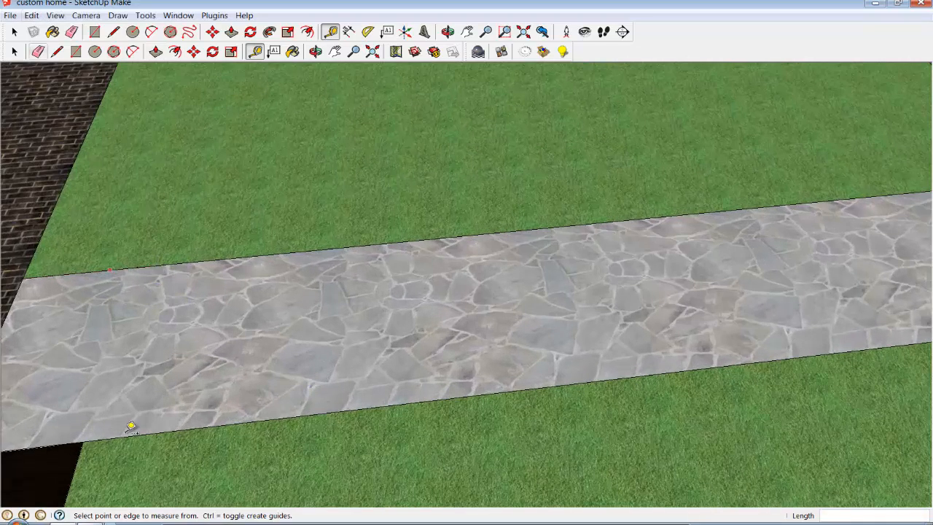
left_click(27, 273)
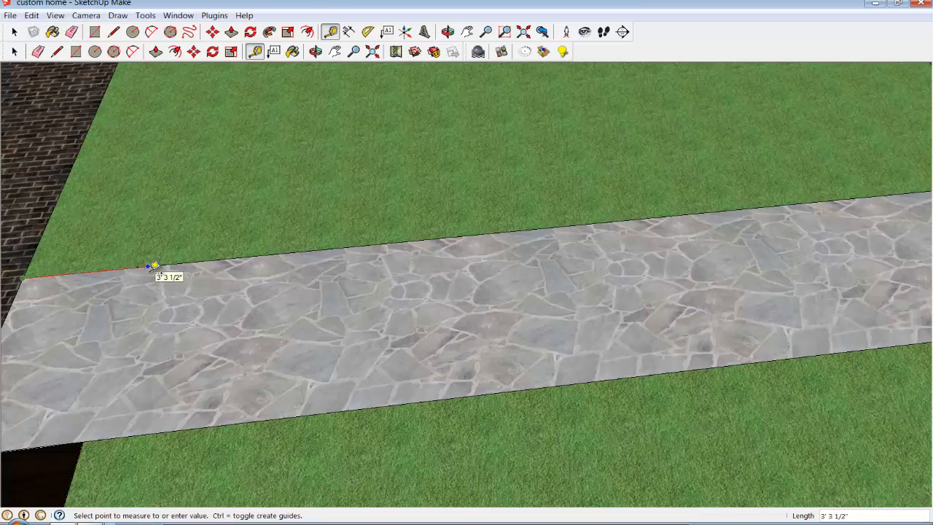
key("Return")
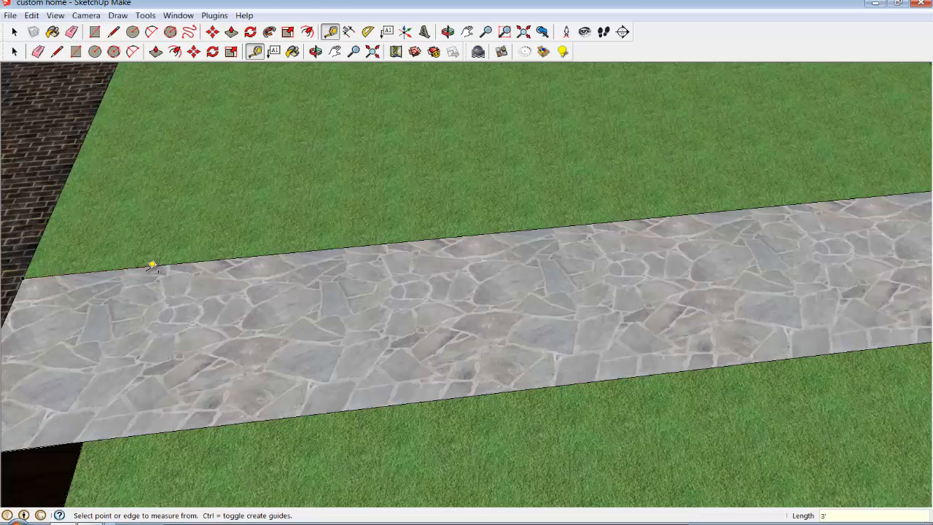
scroll(161, 282, "up", 2)
scroll(167, 280, "up", 2)
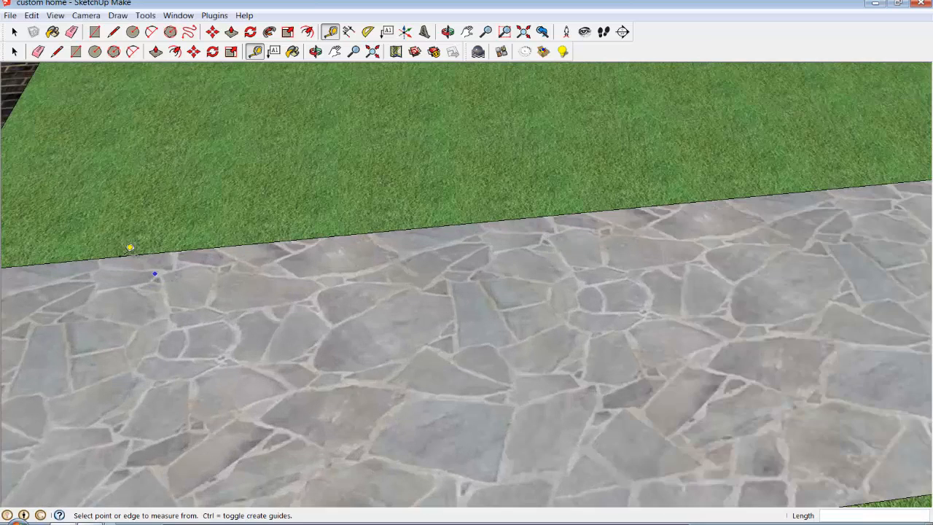
scroll(313, 162, "down", 2)
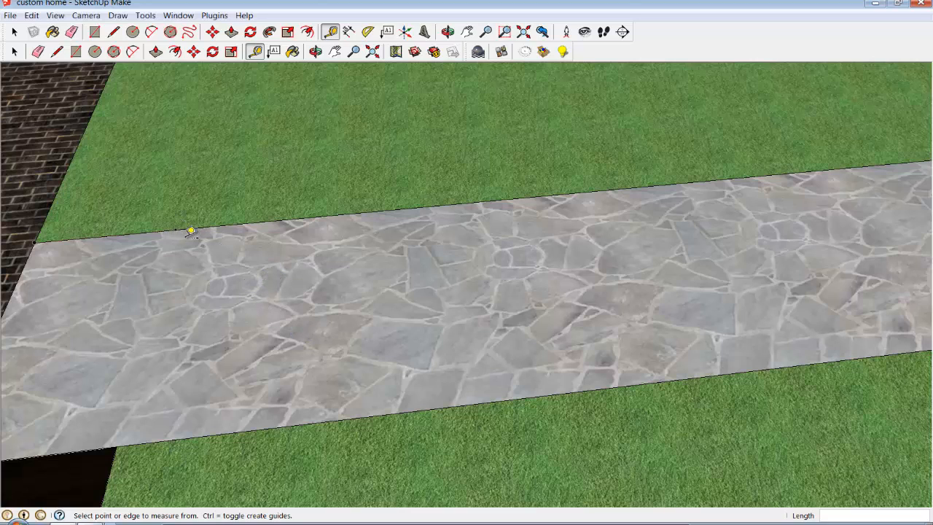
Step: Place three more guide points along the walkway's house-side edge, each 3' beyond the previous one
left_click(177, 229)
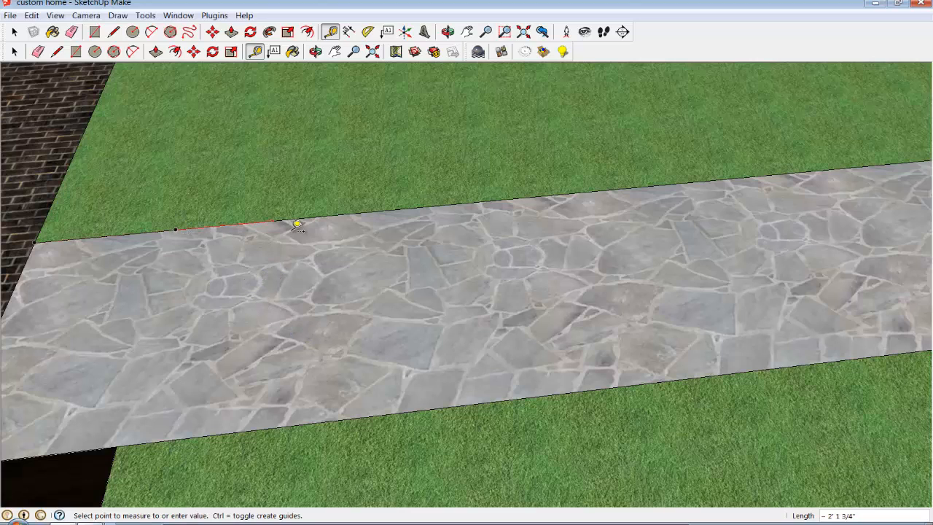
left_click(332, 215)
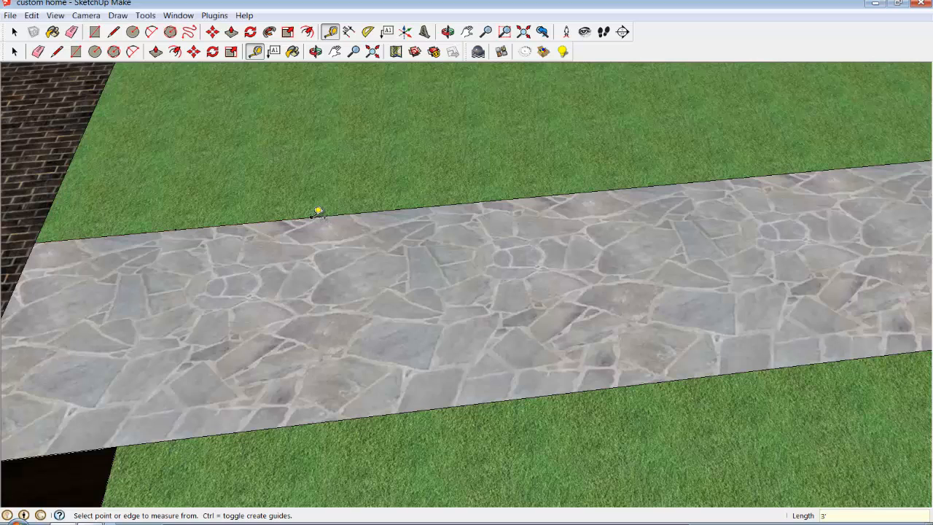
left_click(312, 216)
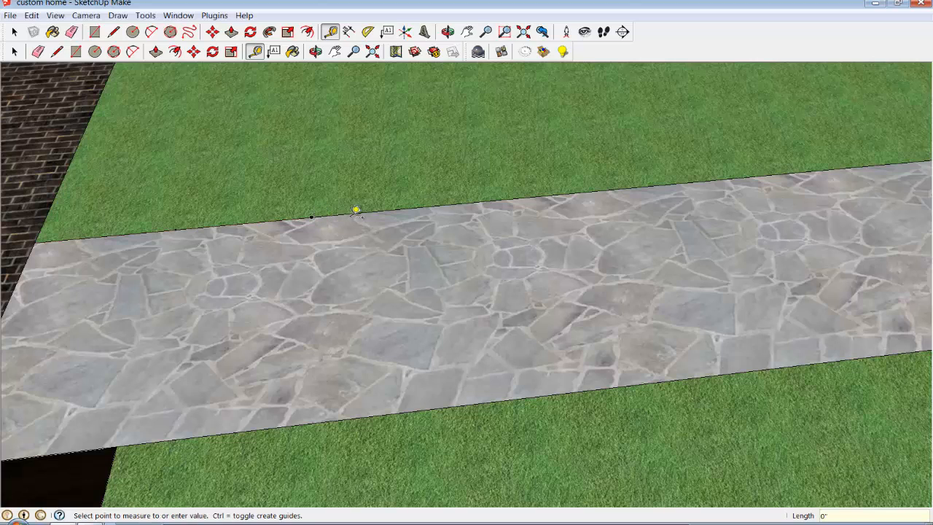
left_click(491, 197)
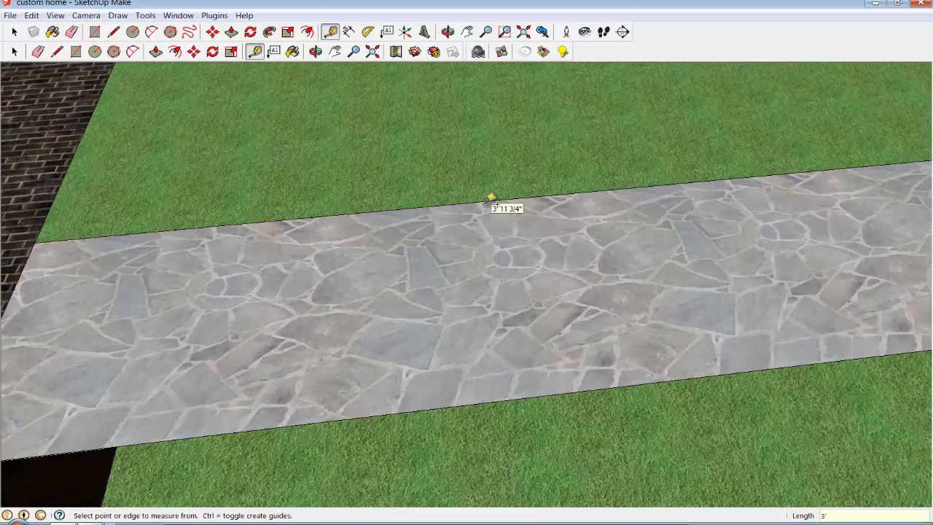
left_click(444, 205)
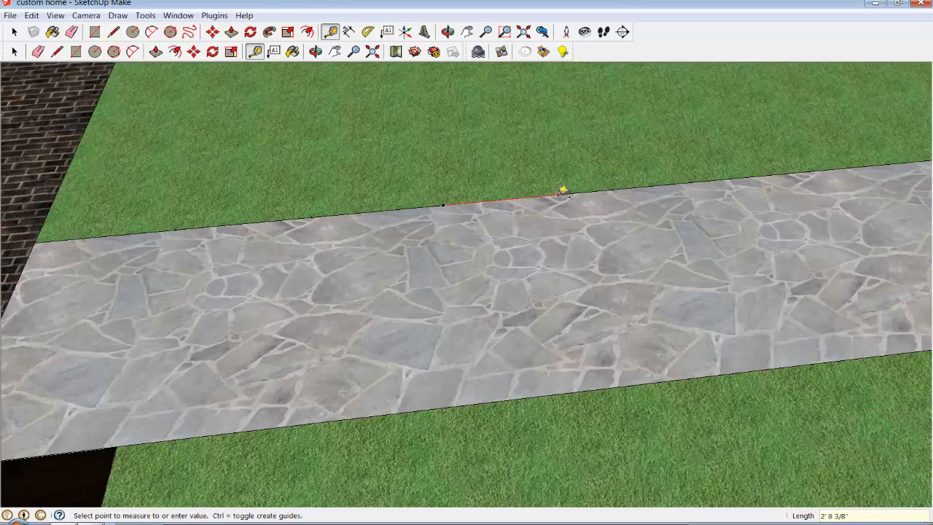
type("3")
key("Return")
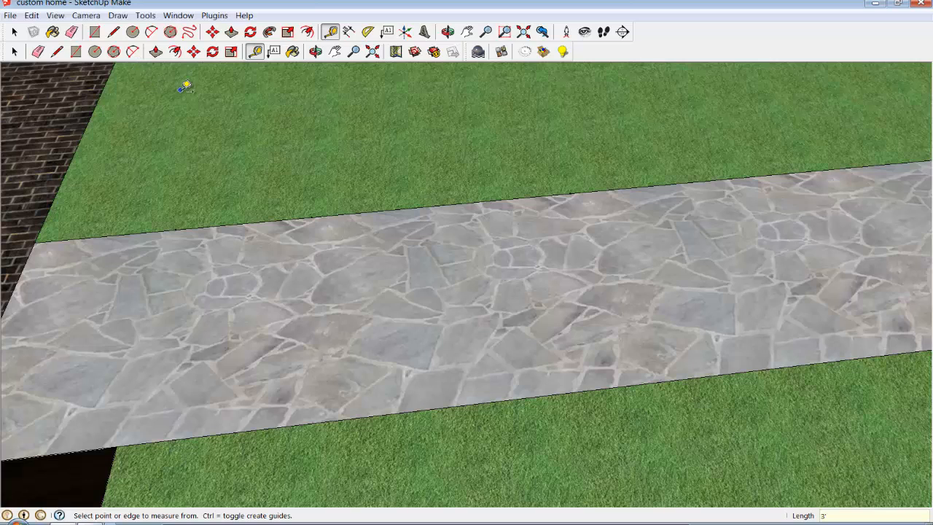
Step: Draw a straight line across the walkway from each of the first three guide points to the opposite edge, each about 4' 7" long
left_click(112, 32)
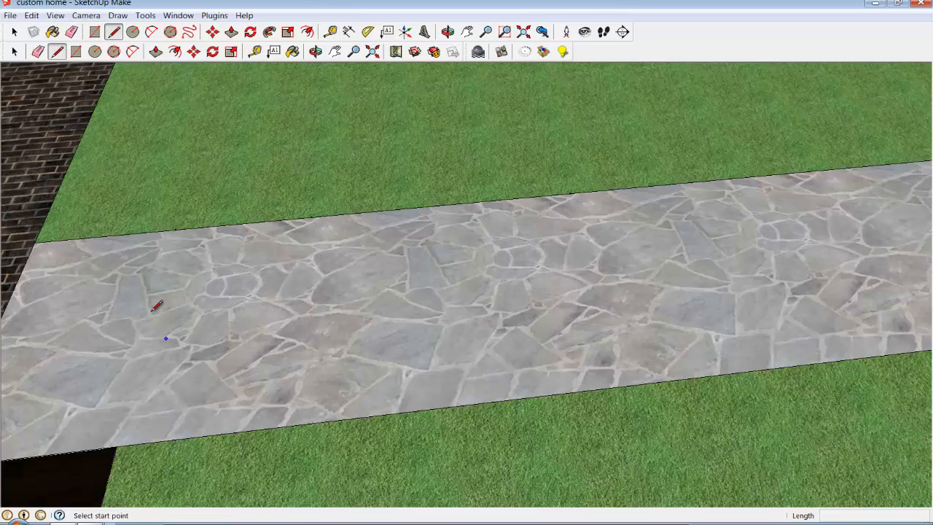
left_click(175, 231)
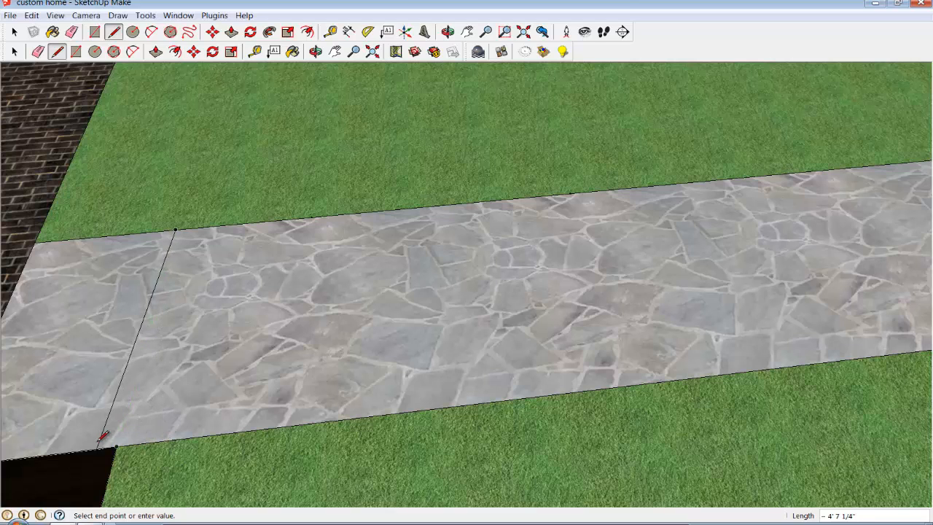
left_click(122, 445)
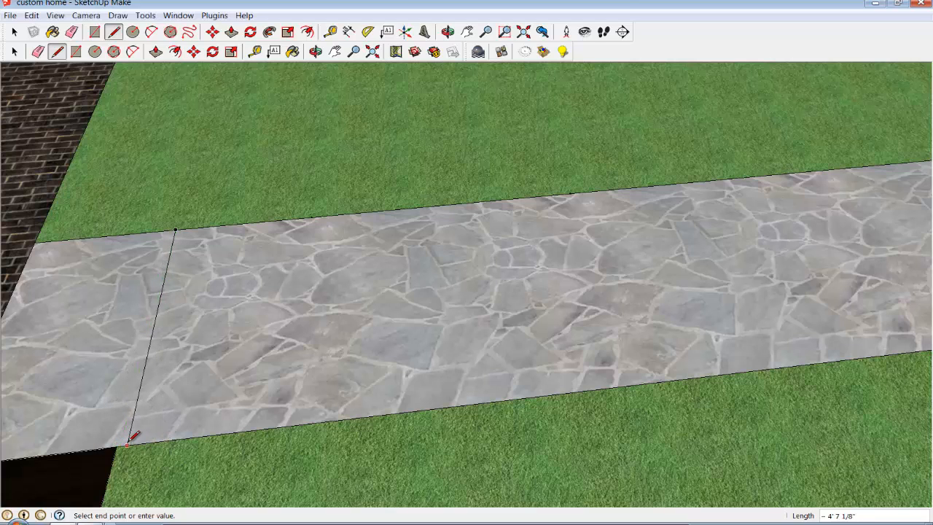
scroll(122, 443, "up", 2)
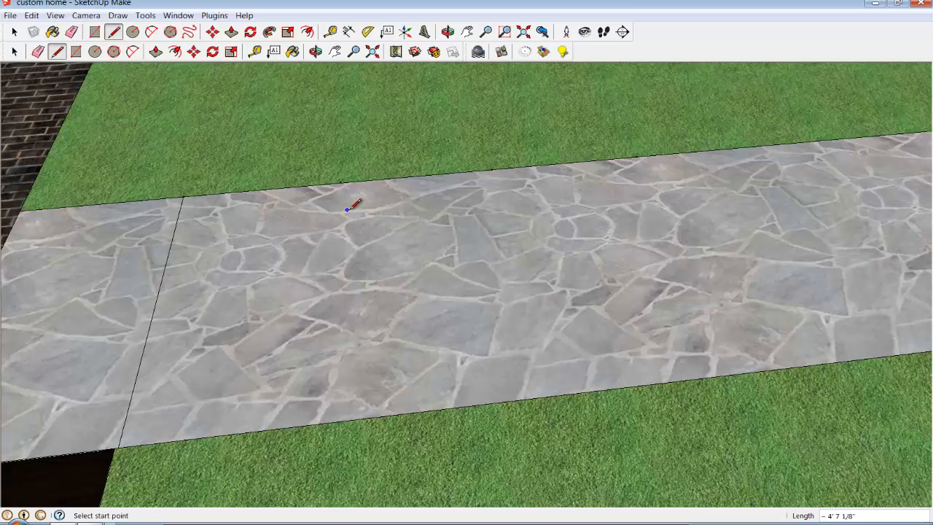
left_click(341, 183)
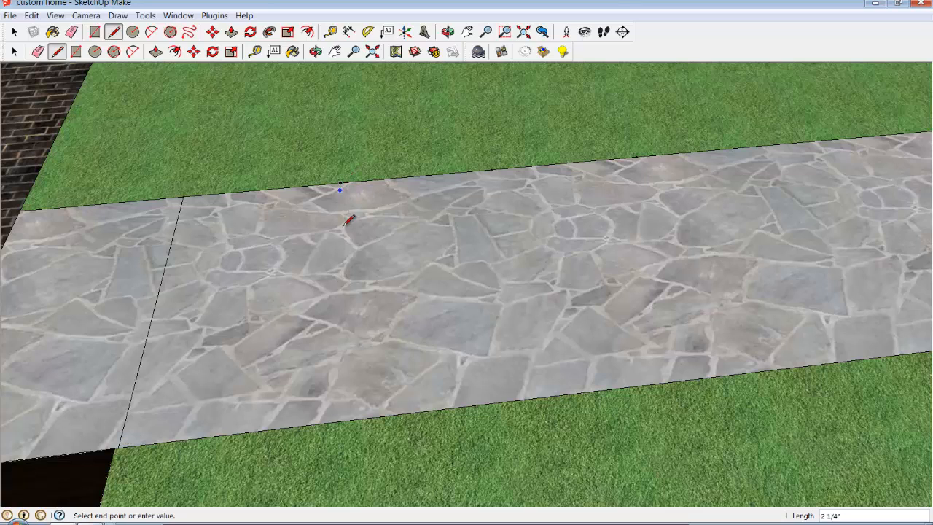
left_click(333, 421)
left_click(492, 170)
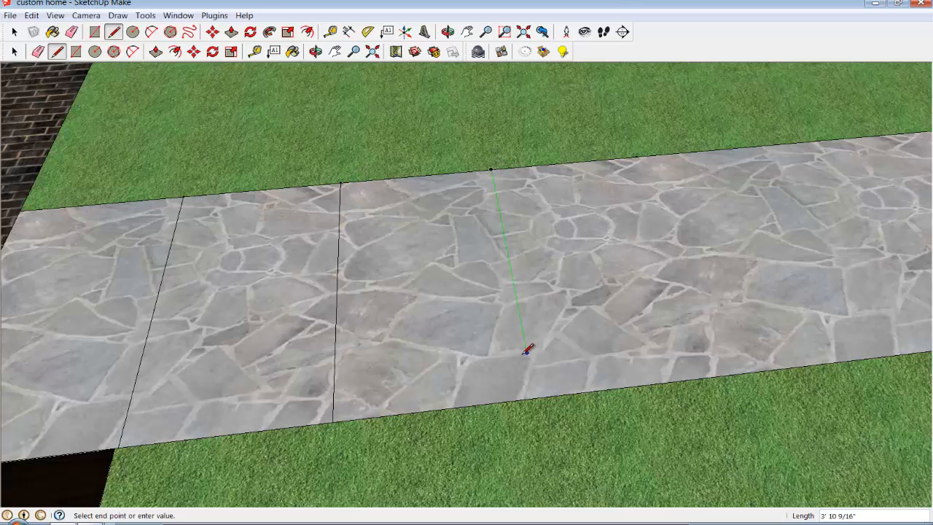
left_click(535, 397)
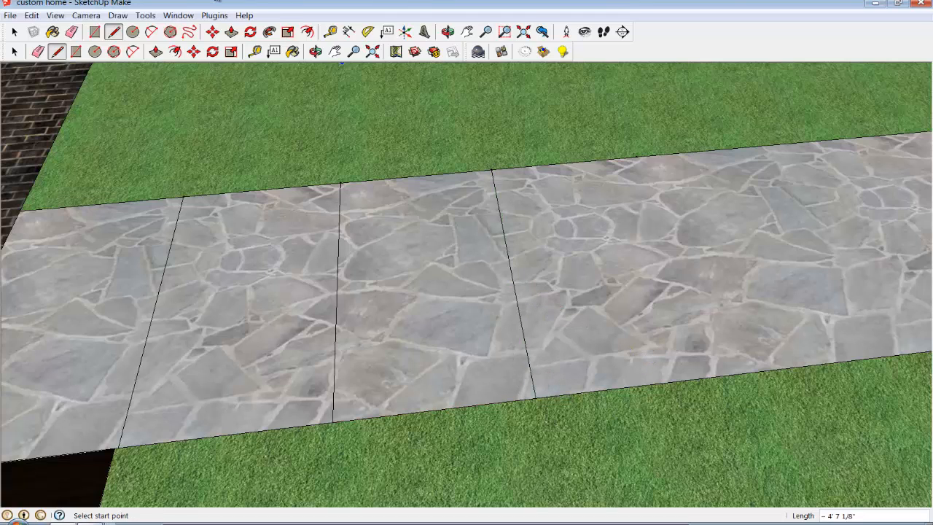
Step: Create a parallel guide line across the walkway, offset 6'8.5" from the middle of the three crossing lines, away from the driveway
left_click(255, 52)
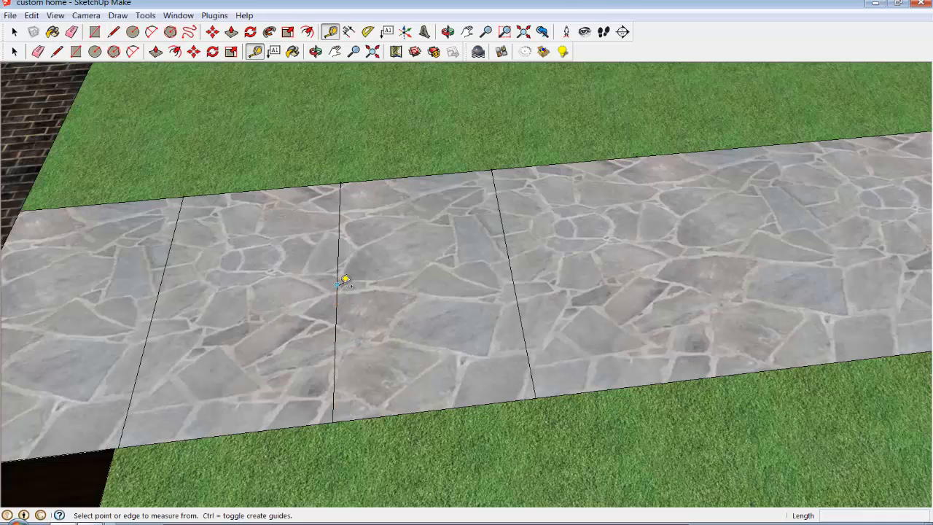
left_click(337, 284)
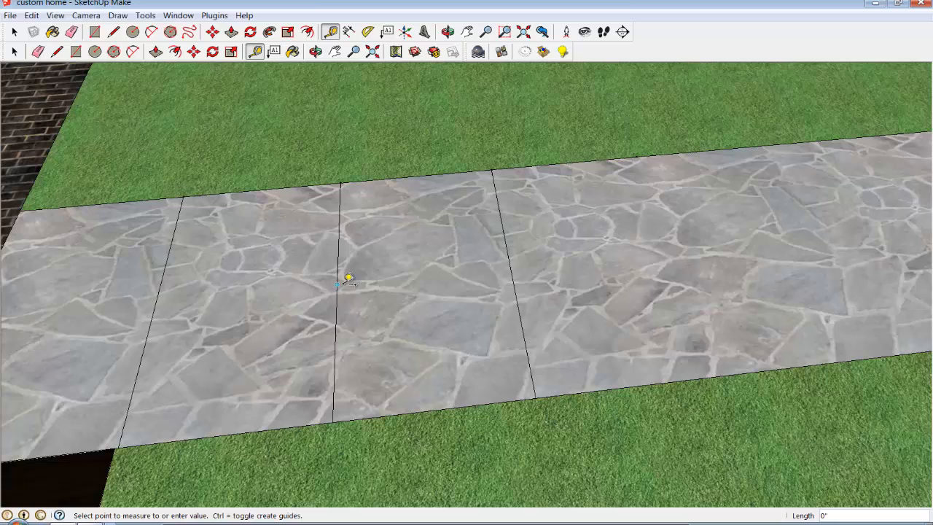
left_click(689, 232)
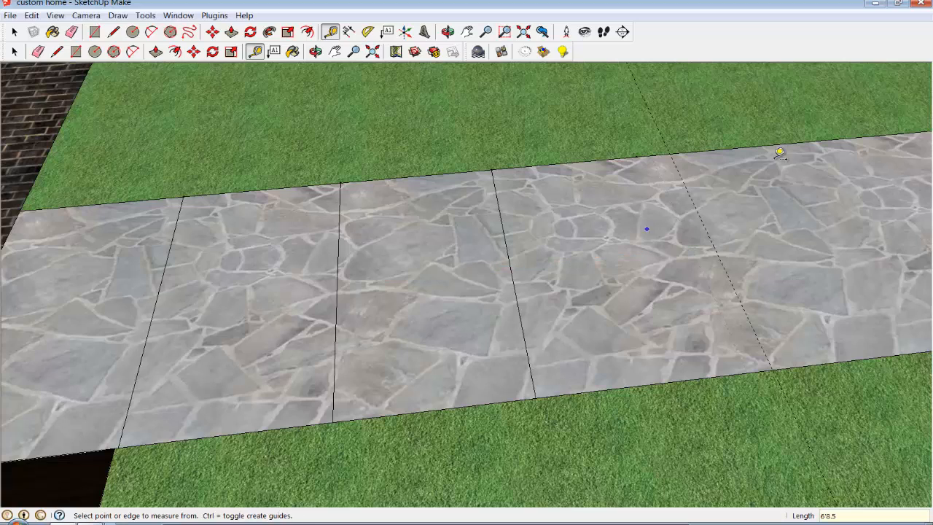
scroll(738, 219, "down", 5)
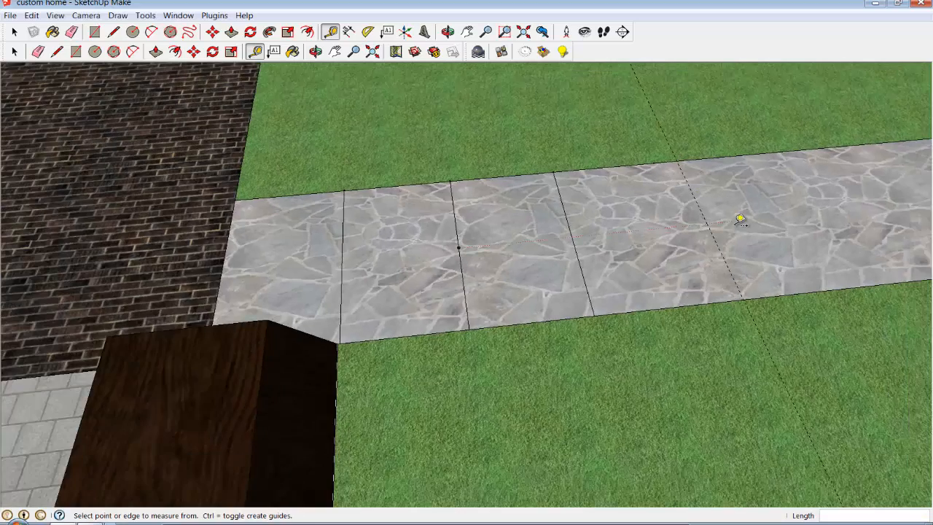
Step: Draw a rectangle about 2' 11" by 4' 7" across the walkway, starting where the guide line meets its house-side edge
scroll(749, 212, "down", 3)
scroll(744, 213, "up", 8)
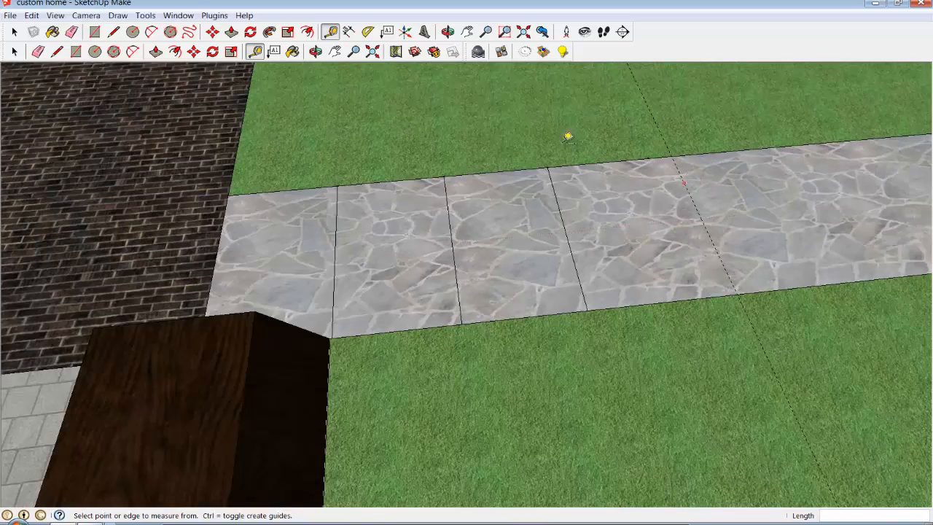
left_click(94, 32)
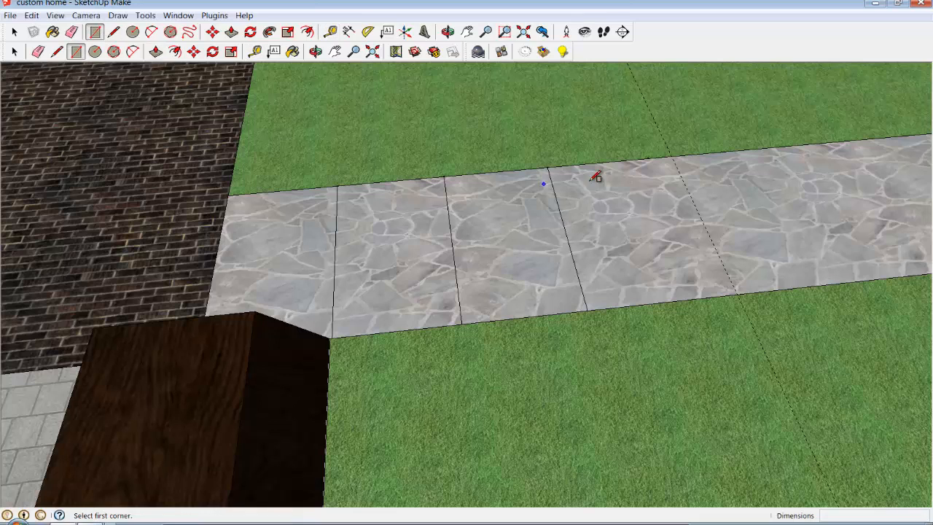
left_click(672, 157)
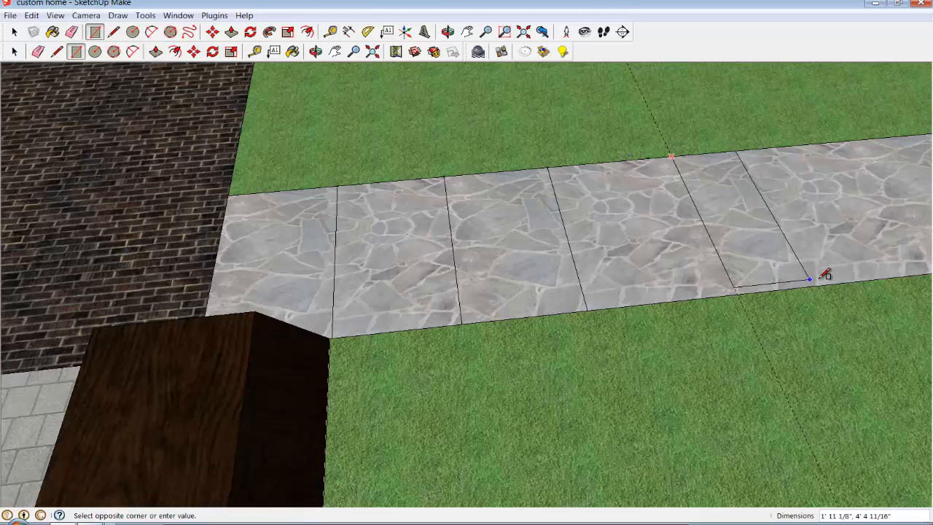
left_click(850, 281)
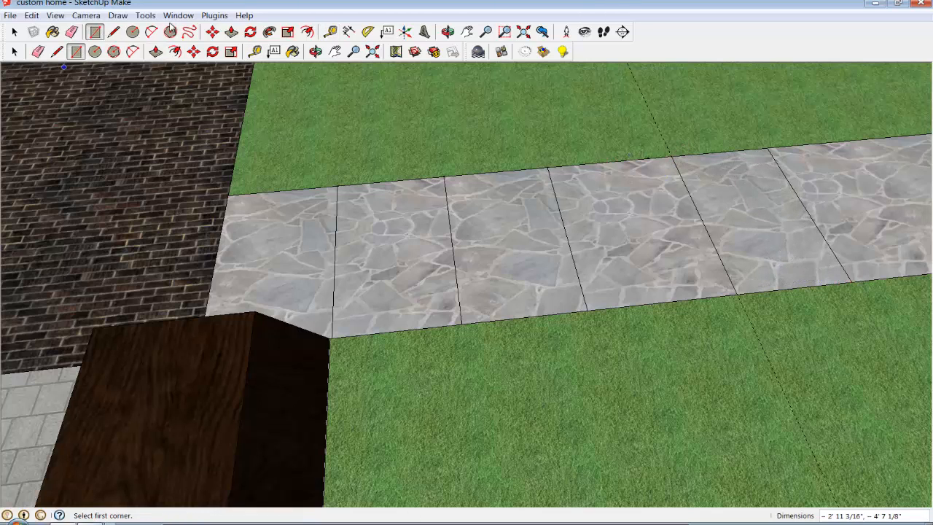
Step: Push/Pull the walkway section nearest the driveway up about 3 1/8" and sink the second section below ground level
left_click(231, 31)
left_click(302, 208)
left_click(304, 205)
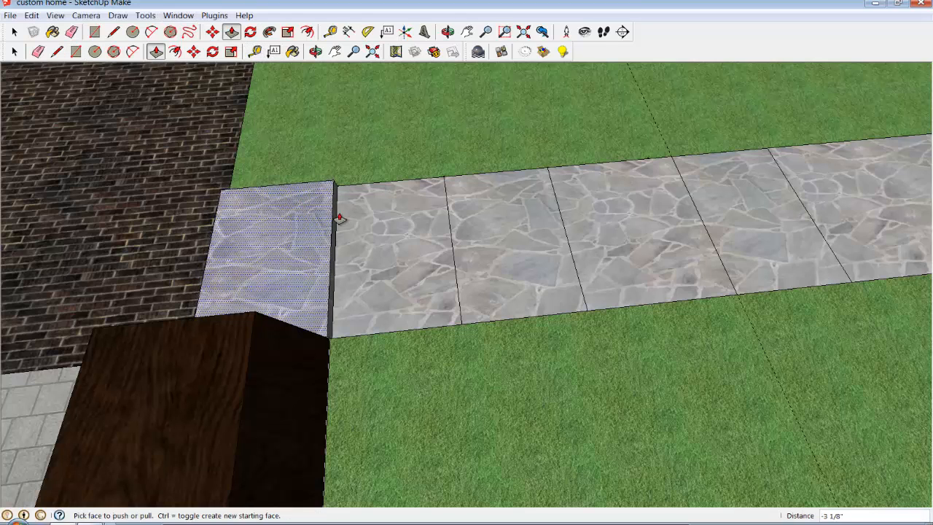
left_click(357, 235)
left_click(364, 245)
Step: Push/Pull the third walkway section up, the fourth down, and the fifth up by about 11 7/8"
left_click(511, 242)
left_click(489, 207)
left_click(628, 253)
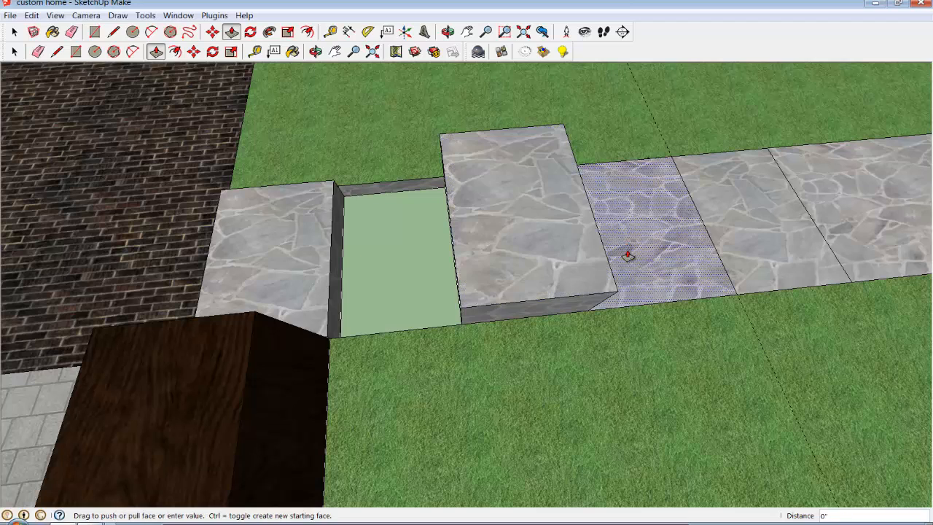
left_click(625, 264)
left_click(782, 246)
left_click(766, 183)
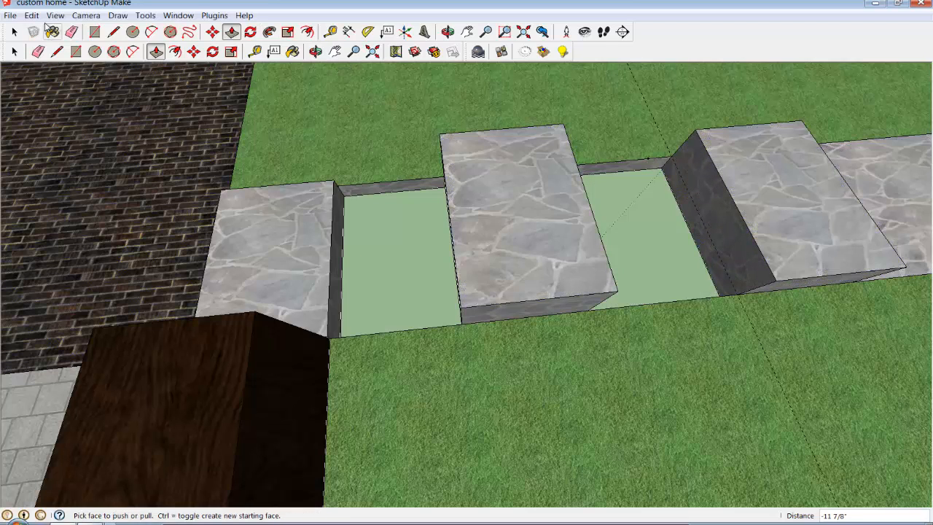
Step: Undo all the Push/Pull changes on the walkway sections and the rectangle drawn beside the guide line
left_click(34, 18)
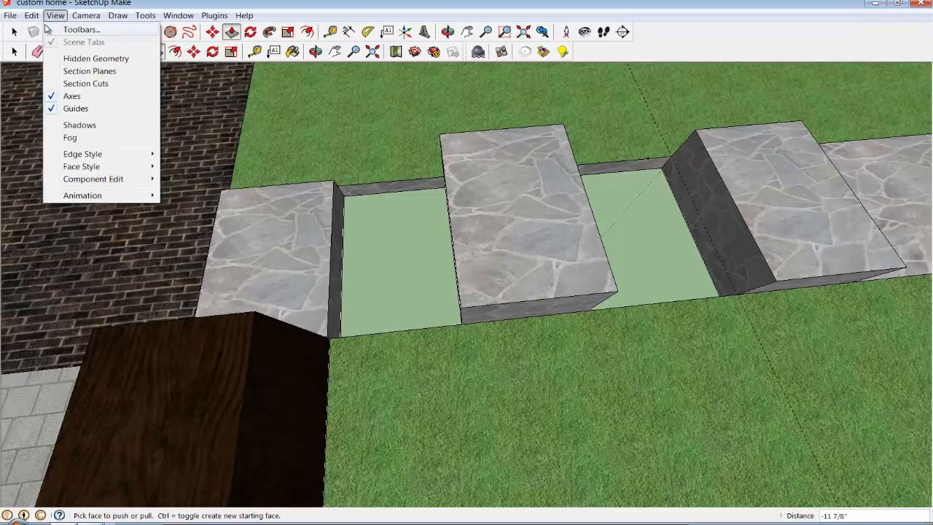
left_click(31, 27)
left_click(32, 18)
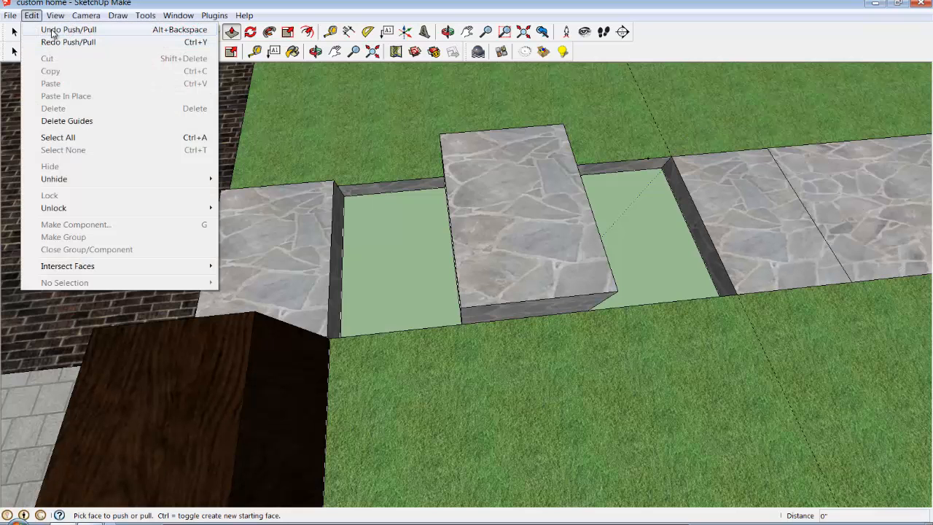
left_click(31, 27)
left_click(31, 15)
left_click(31, 27)
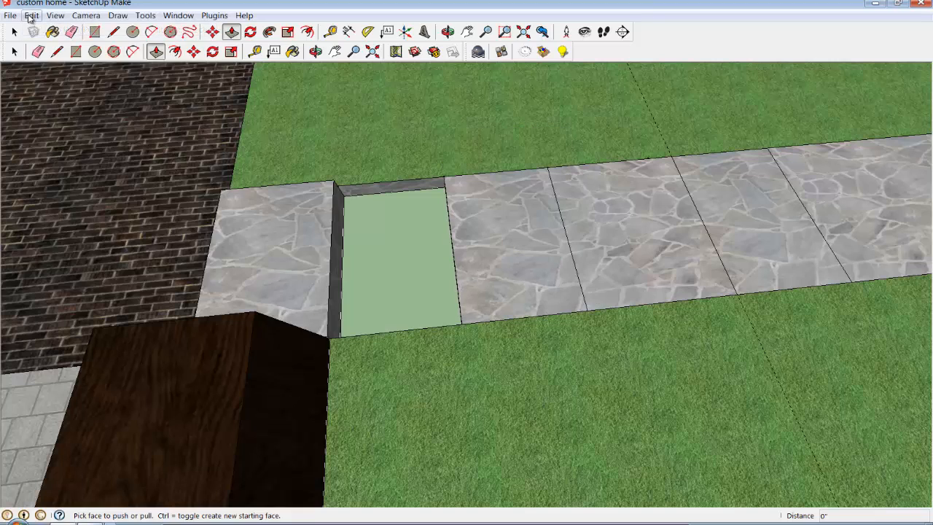
left_click(32, 15)
left_click(31, 27)
left_click(32, 16)
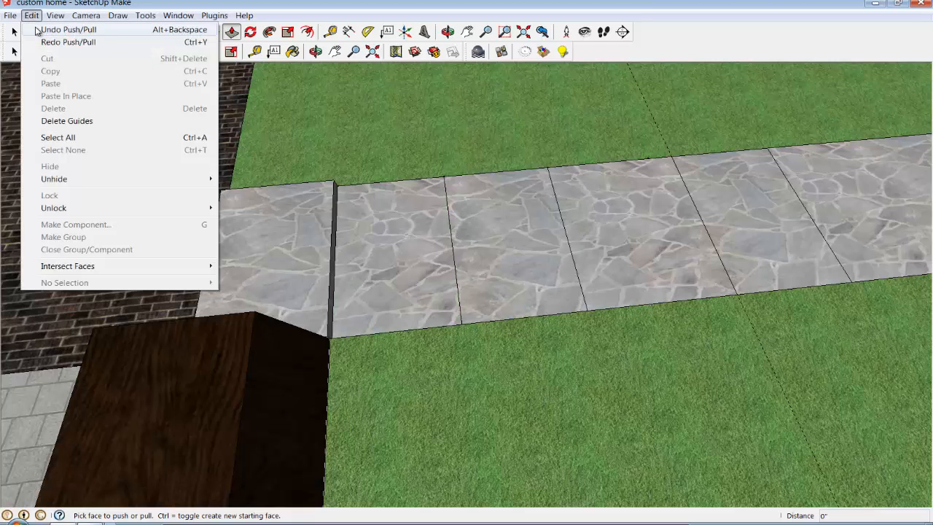
left_click(73, 29)
left_click(31, 15)
left_click(70, 29)
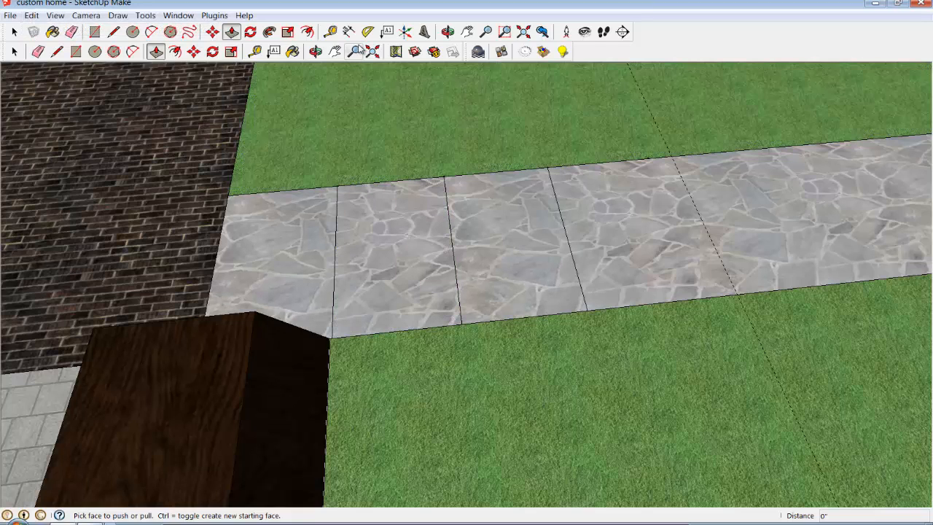
Step: Search the 3D Warehouse for "chair"
left_click(353, 51)
left_click_drag(686, 197, 576, 253)
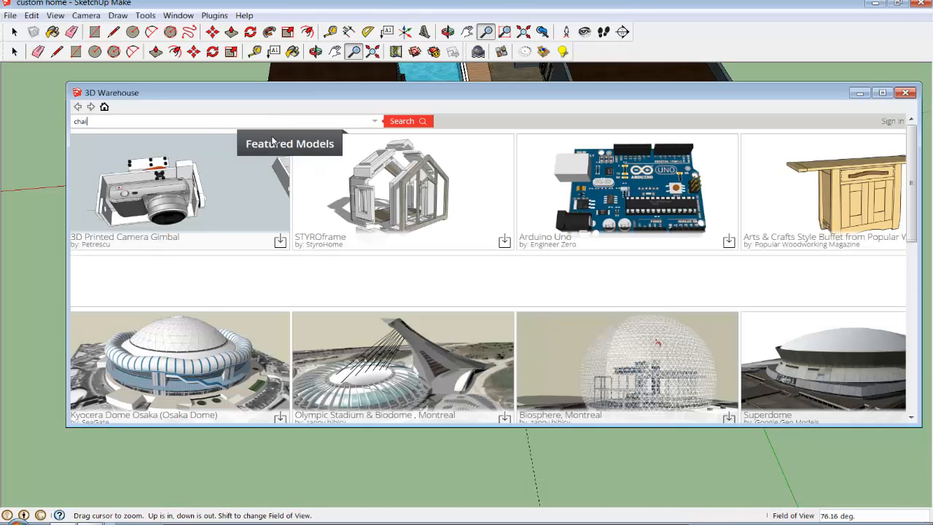
type("r")
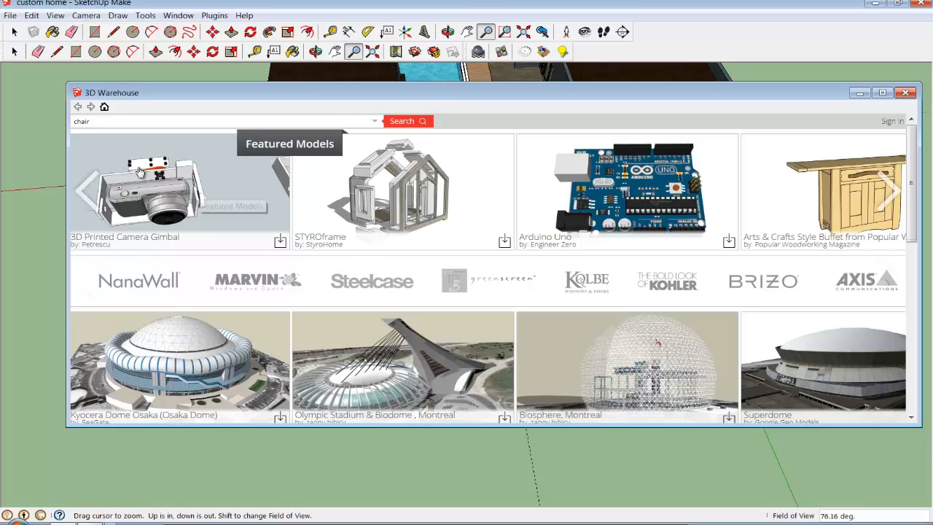
left_click(409, 122)
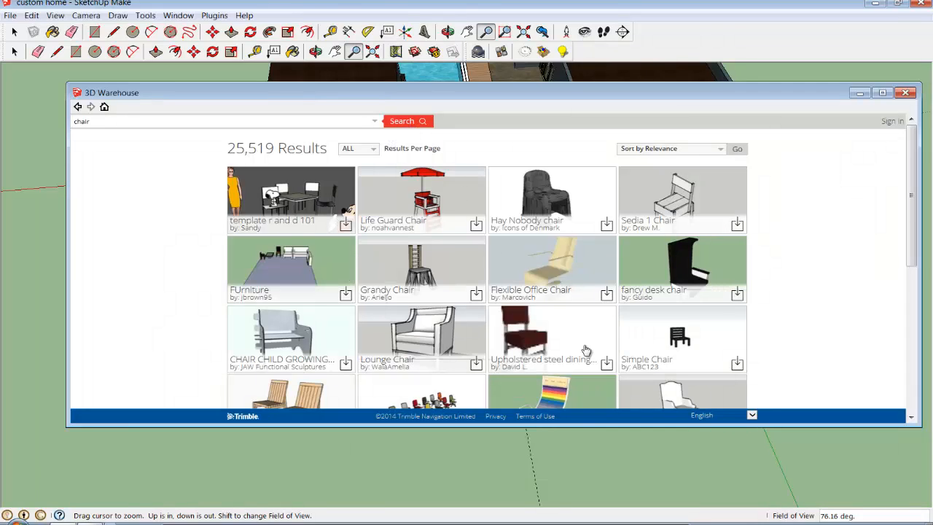
Step: Load the Lounge Chair directly into the model and place it on the open ground outside the garage-side wall
left_click(477, 367)
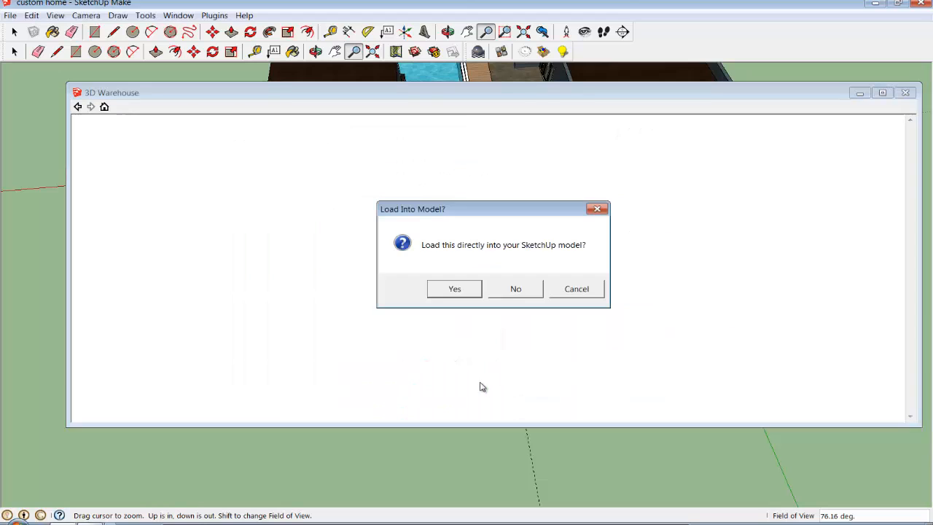
left_click(445, 287)
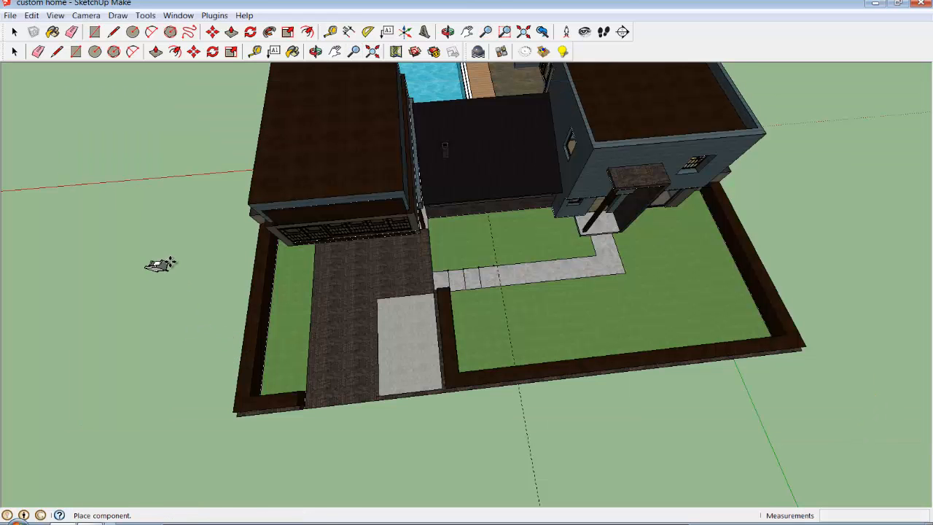
left_click(168, 268)
Step: Examine the placed lounge chair up close from its front
scroll(179, 278, "up", 4)
left_click(335, 52)
left_click_drag(290, 323, 420, 294)
right_click(424, 259)
left_click(470, 348)
left_click_drag(181, 229, 318, 303)
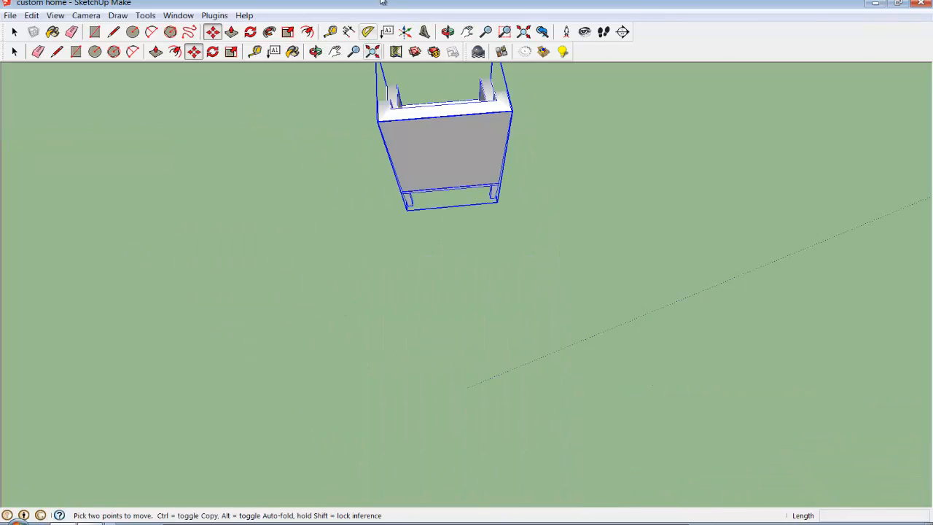
left_click(315, 51)
left_click_drag(554, 131, 392, 348)
scroll(339, 304, "down", 10)
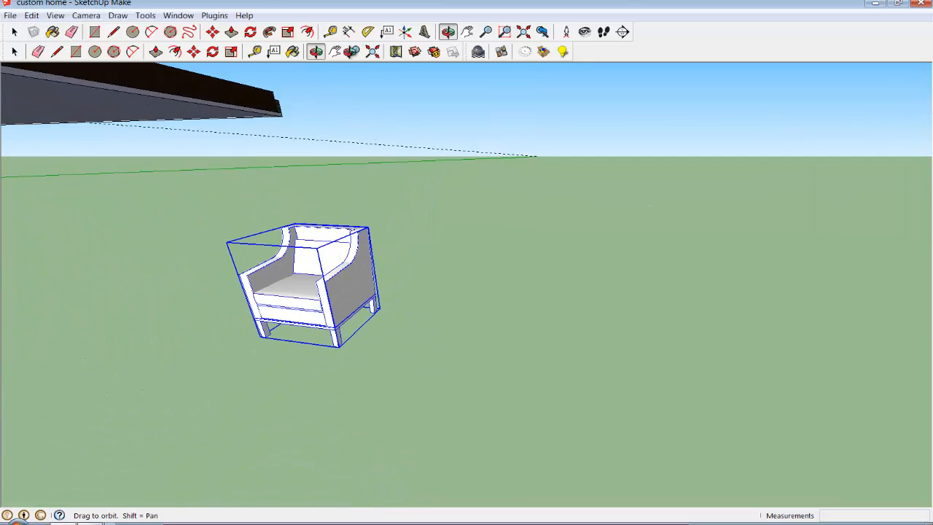
left_click(335, 51)
left_click_drag(313, 220, 408, 243)
right_click(418, 253)
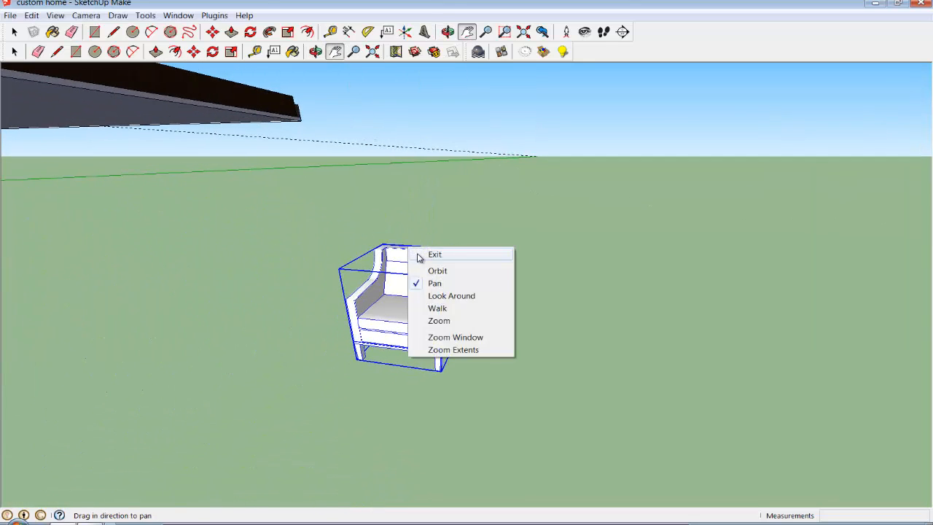
left_click(434, 256)
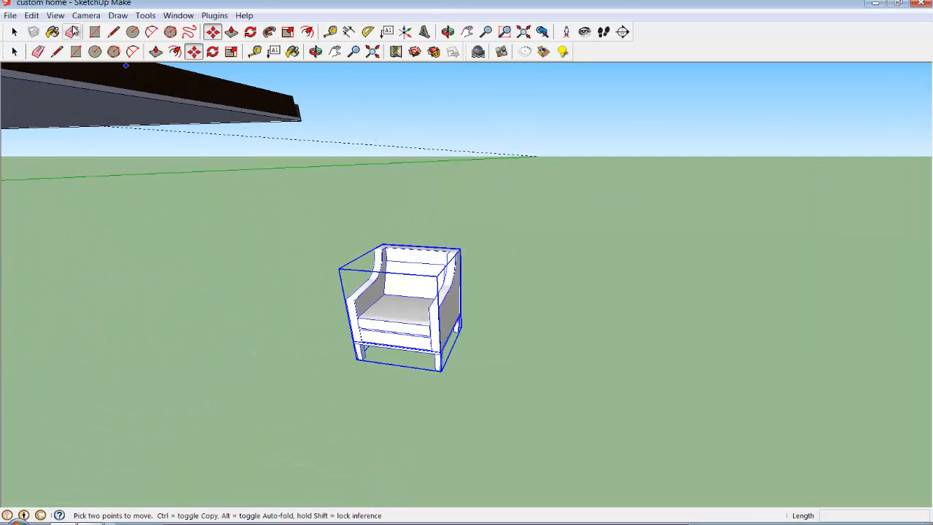
Step: Measure the lounge chair's width across the front of its armrests
left_click(255, 51)
left_click(354, 301)
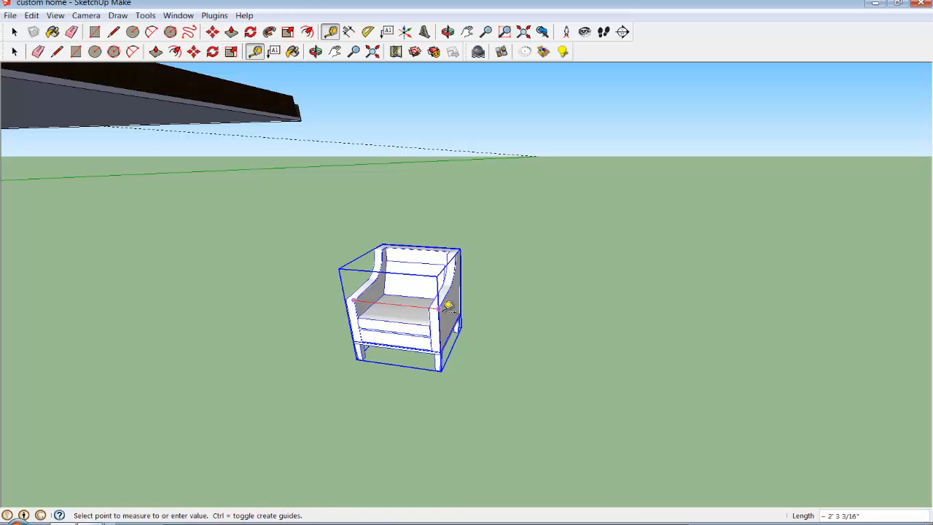
left_click(420, 312)
left_click(347, 298)
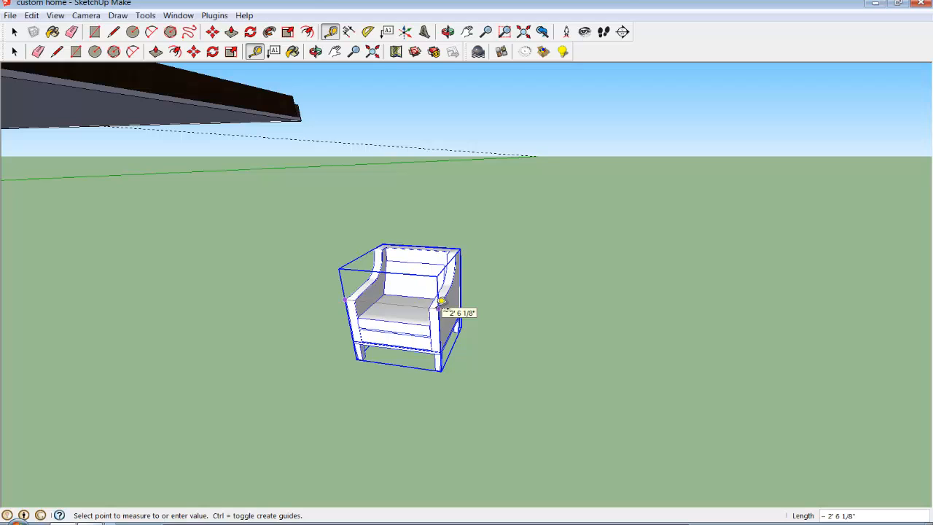
left_click(441, 301)
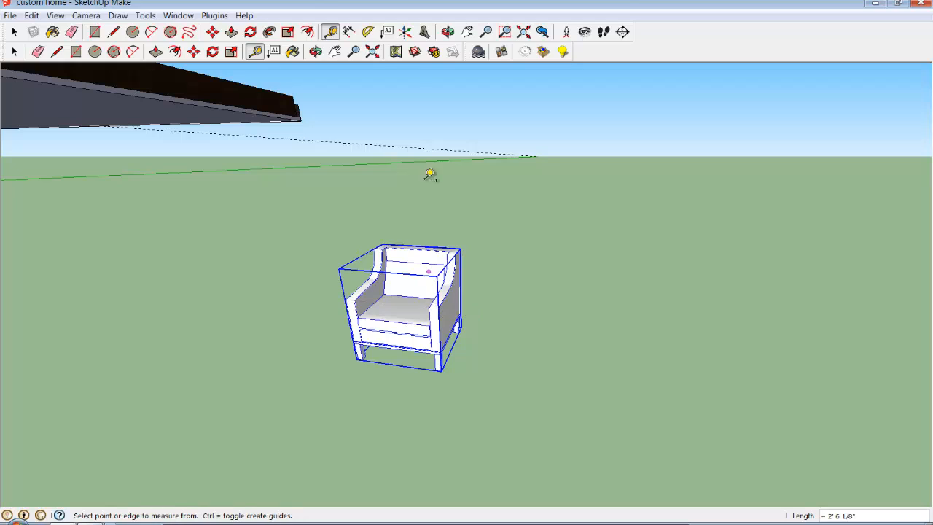
Step: Open the lounge chair component for editing in a close-up view
left_click(353, 51)
right_click(371, 114)
left_click(432, 210)
left_click_drag(299, 194, 535, 398)
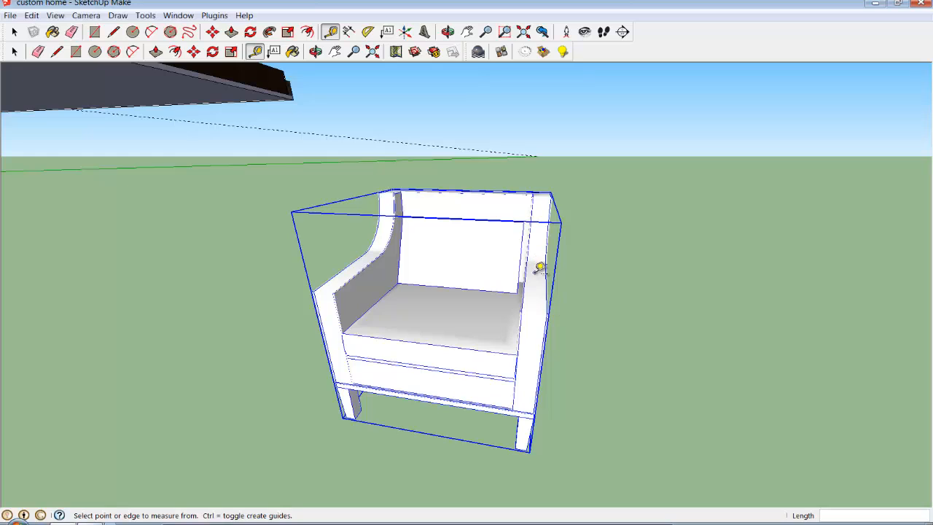
left_click(14, 31)
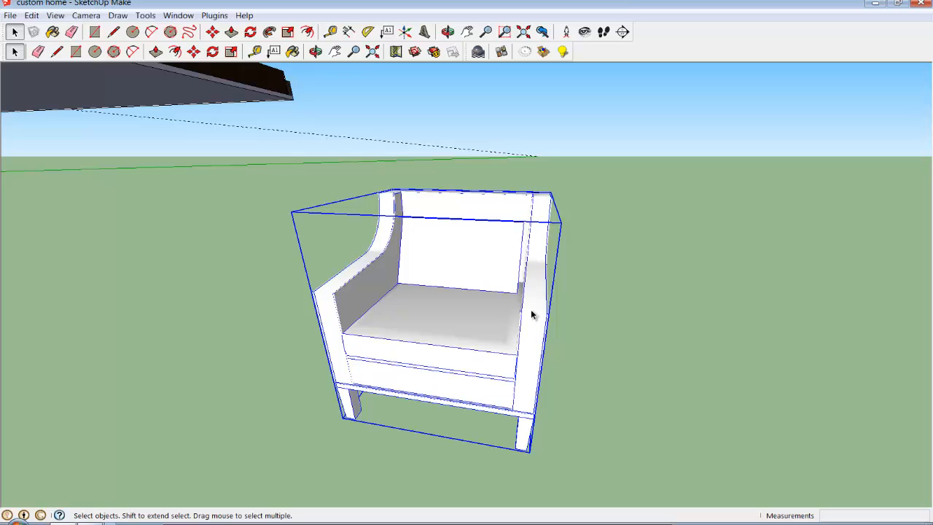
double_click(431, 301)
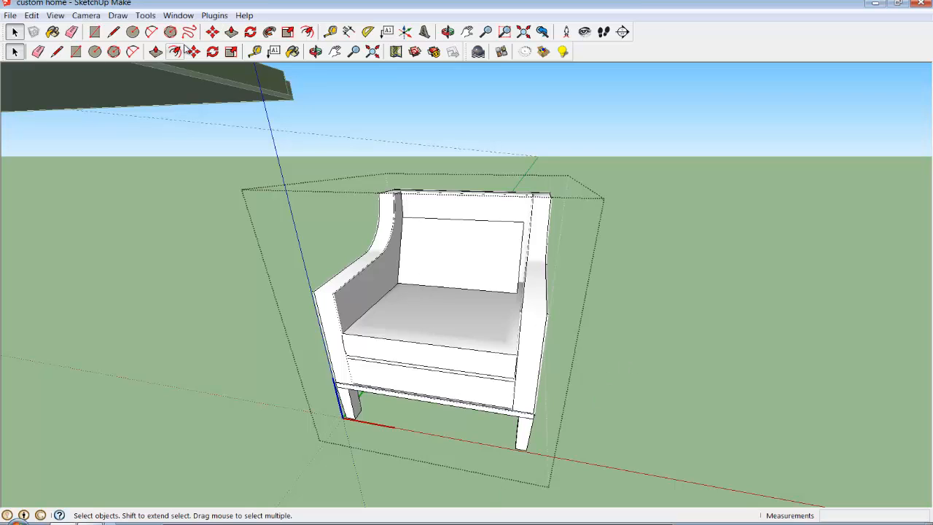
Step: Try the dark wood Material3 and the 0007_MistyRose color on the chair's seat cushion
left_click(293, 51)
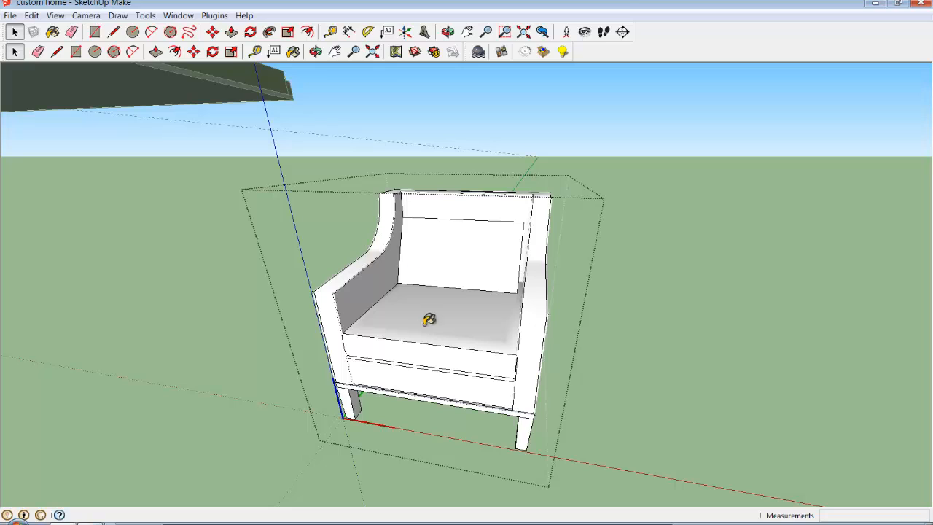
left_click(421, 294)
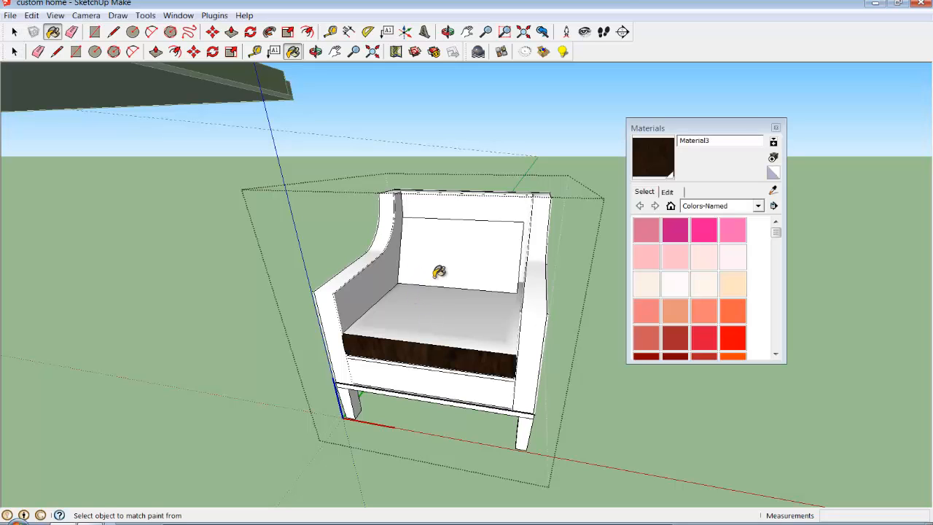
left_click(702, 259)
left_click(408, 318)
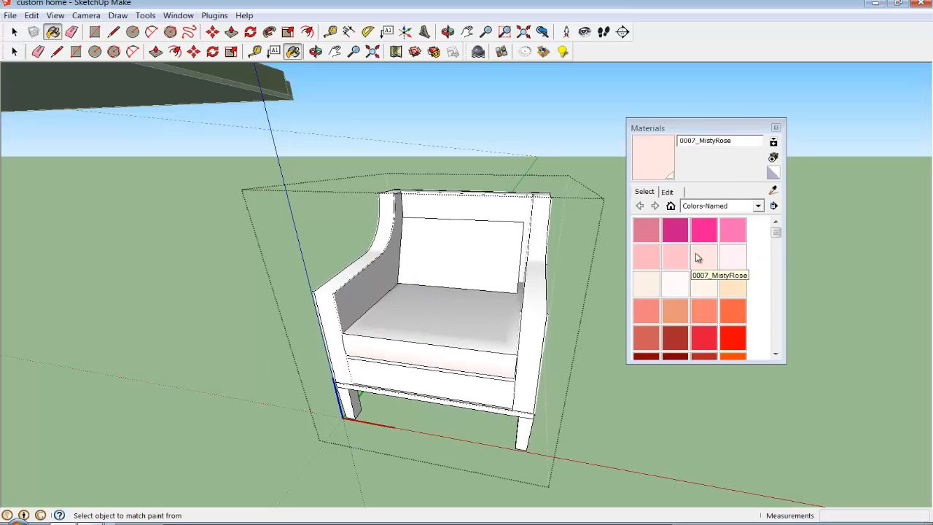
left_click(780, 128)
key("space")
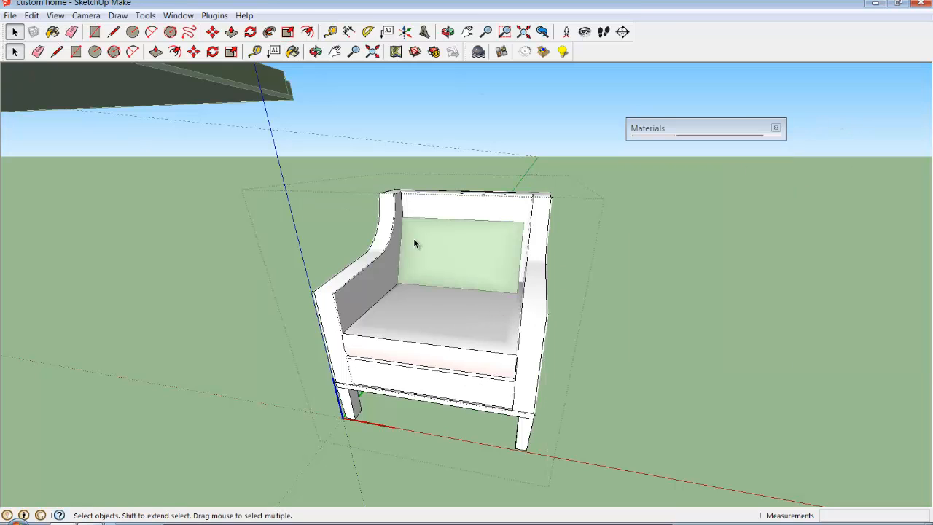
Step: Paint the chair's seat cushion with the named color 0019_Crimson
left_click(293, 51)
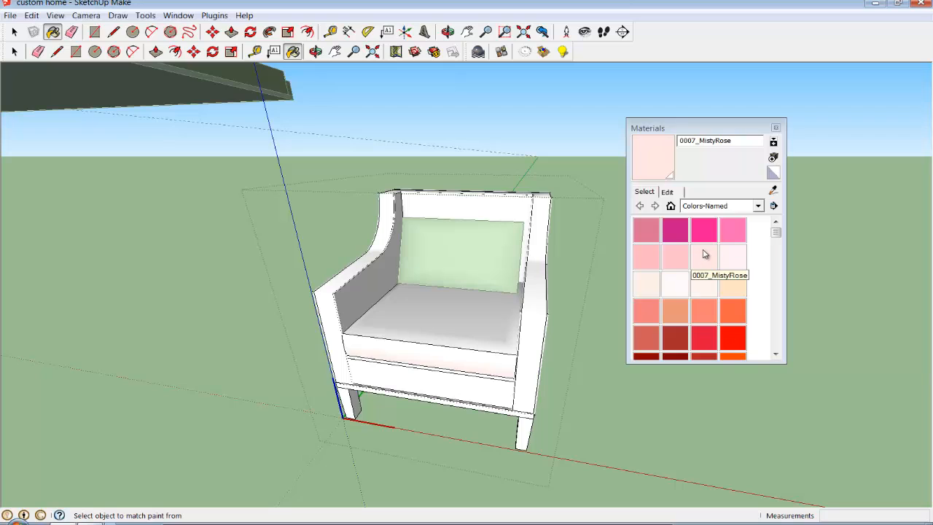
left_click(733, 257)
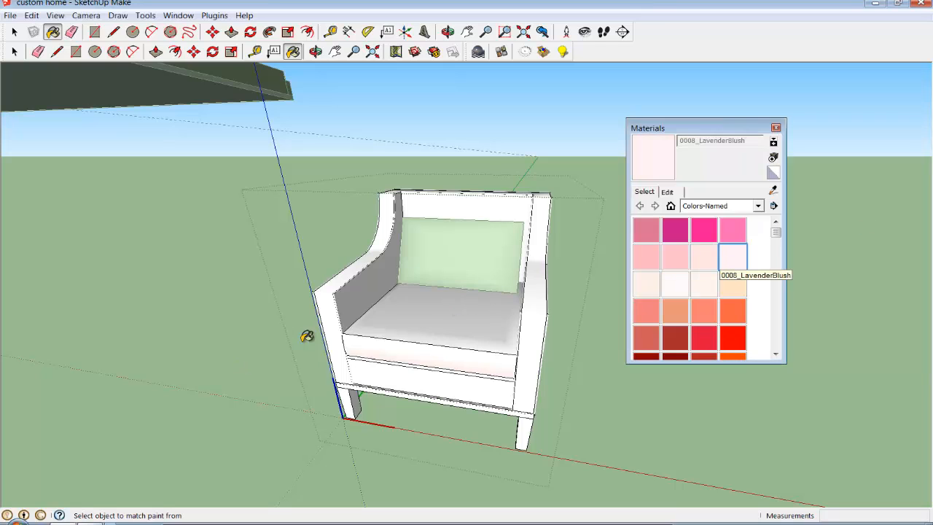
left_click(703, 337)
left_click(429, 310)
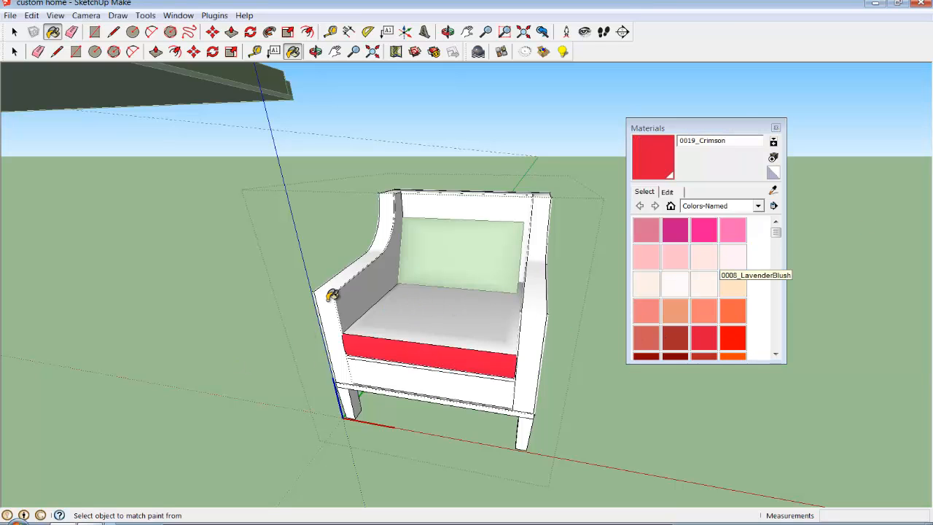
left_click(13, 31)
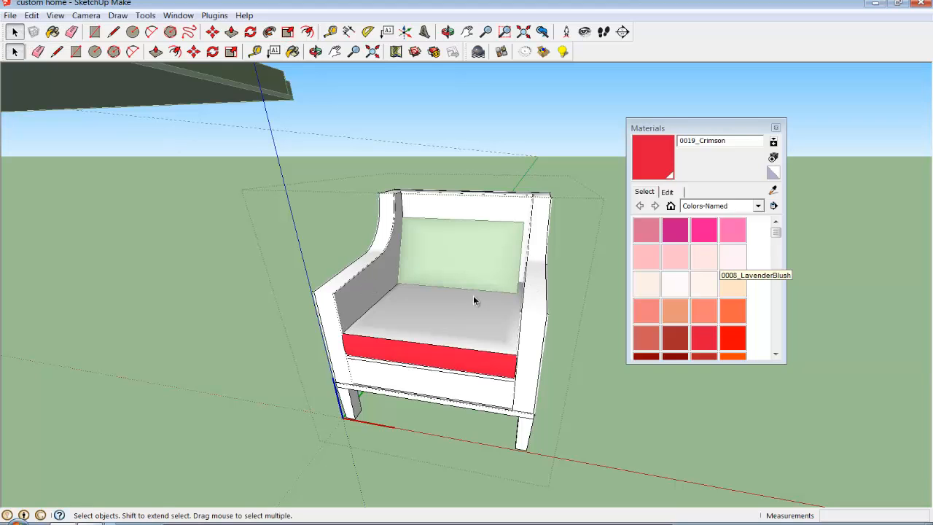
Step: Paint the top face of the chair's seat cushion with the named color 0002_MediumVioletRed
double_click(446, 309)
left_click(674, 228)
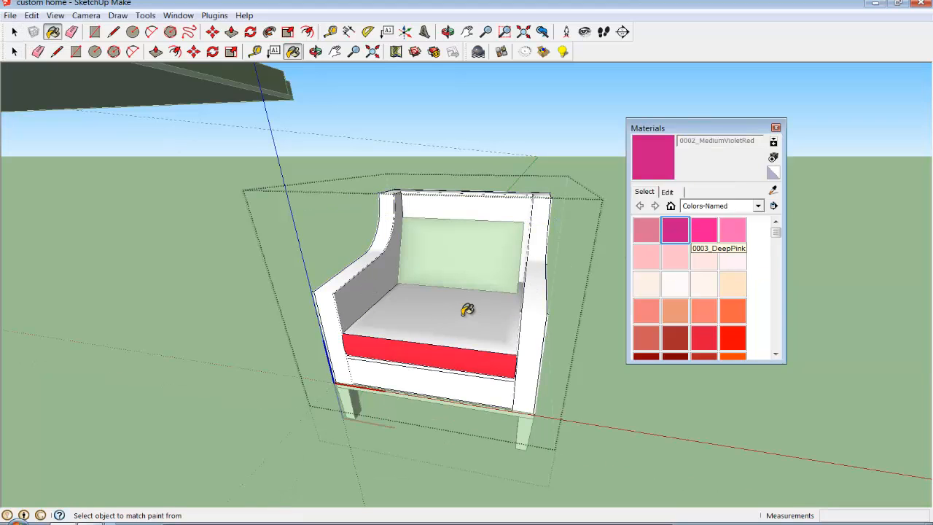
left_click(468, 310)
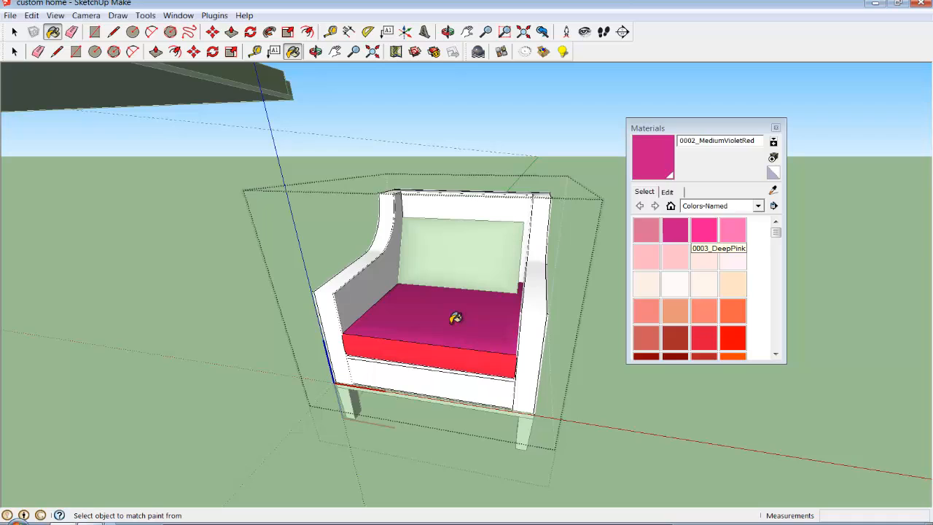
Step: Push/Pull the inner face of the left-hand armrest about 3" toward the seat to thicken the armrest
left_click(14, 31)
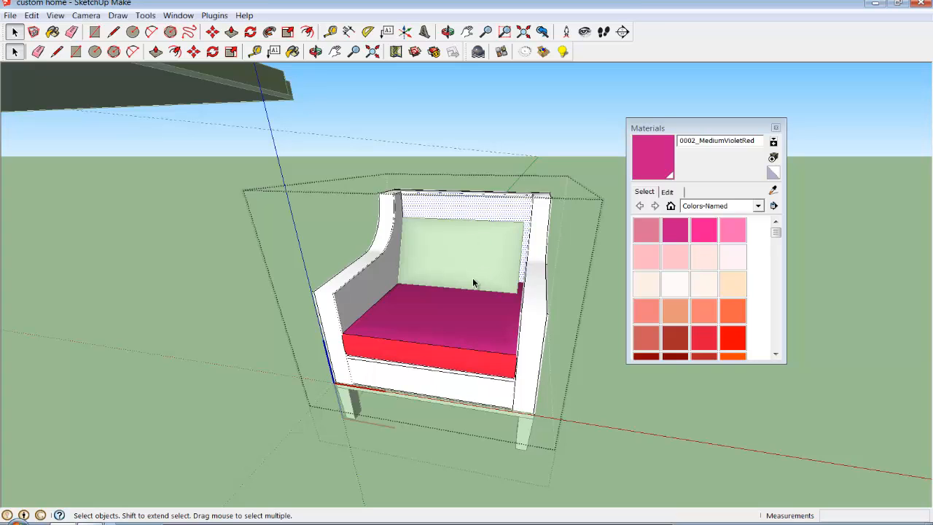
left_click(542, 314)
left_click(350, 301)
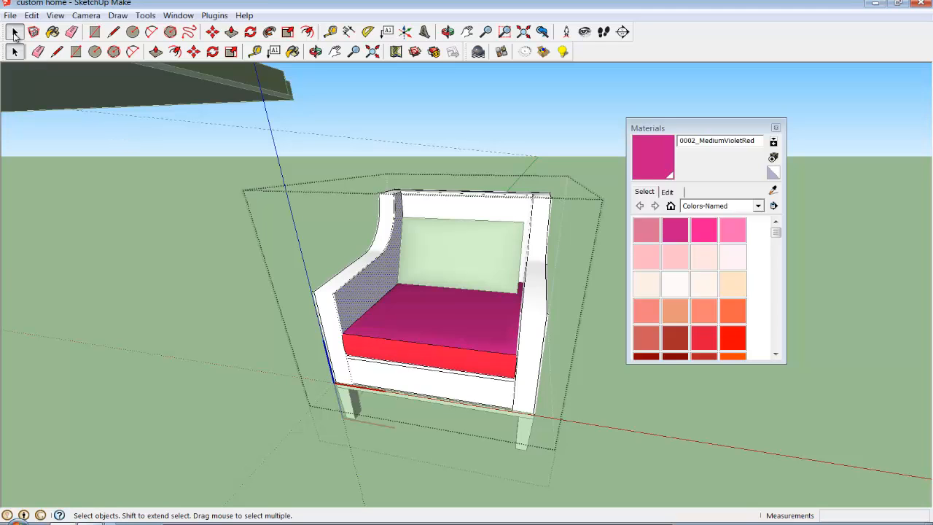
left_click(156, 51)
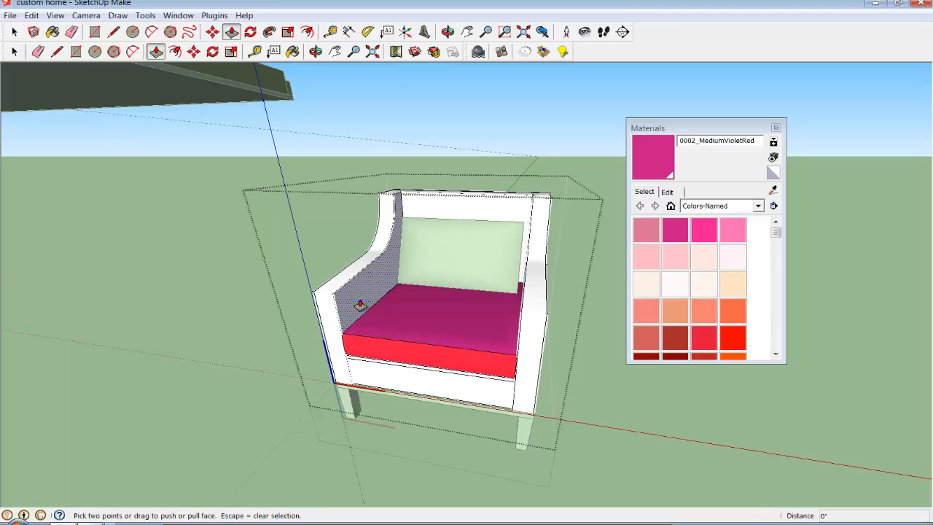
left_click_drag(360, 305, 375, 307)
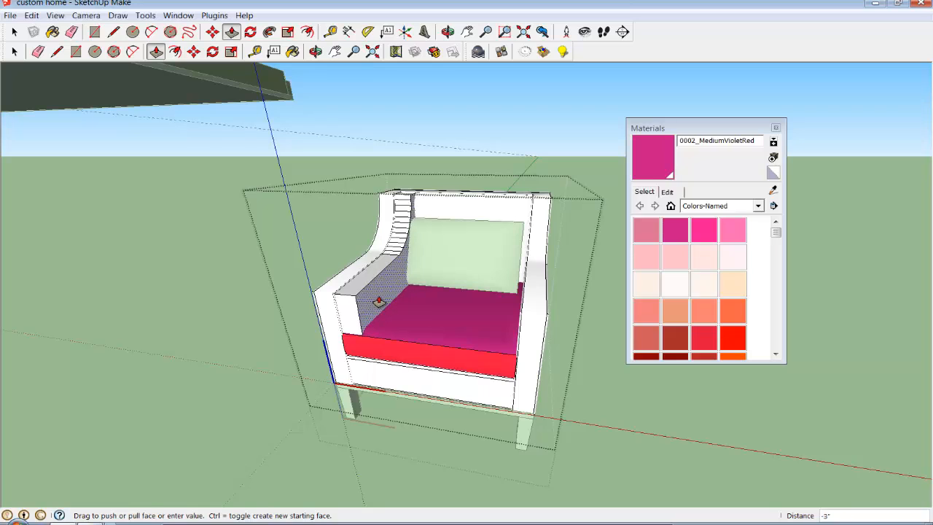
left_click(390, 306)
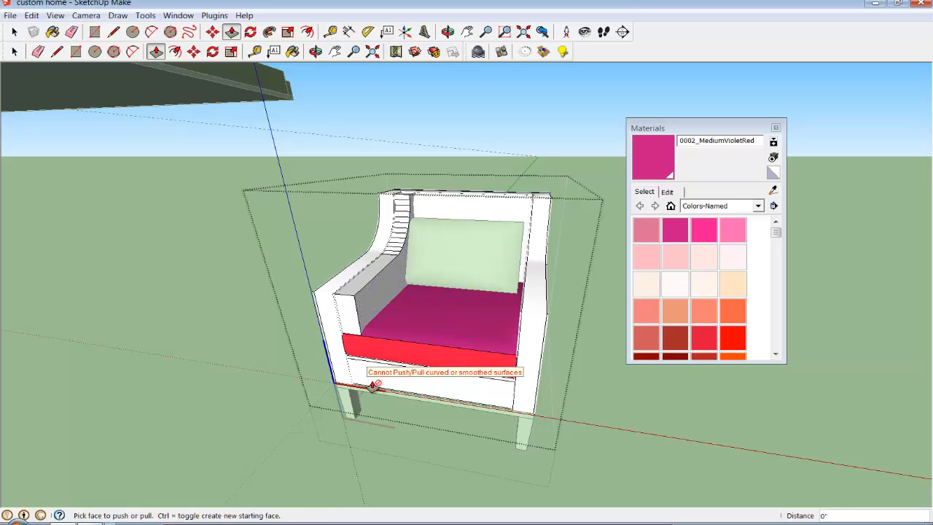
Step: Leave the nested chair frame component and return to editing the parent lounge chair component
left_click(14, 32)
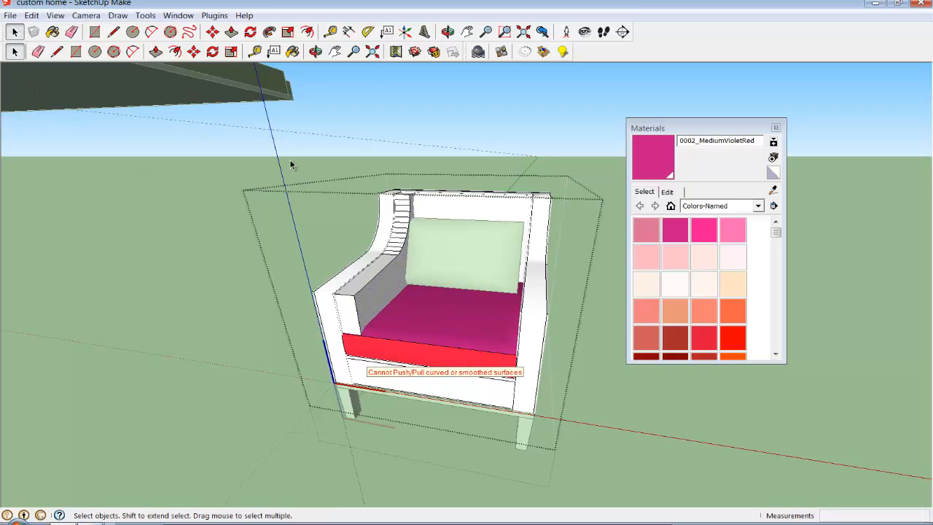
left_click(476, 245)
left_click(560, 251)
left_click(478, 245)
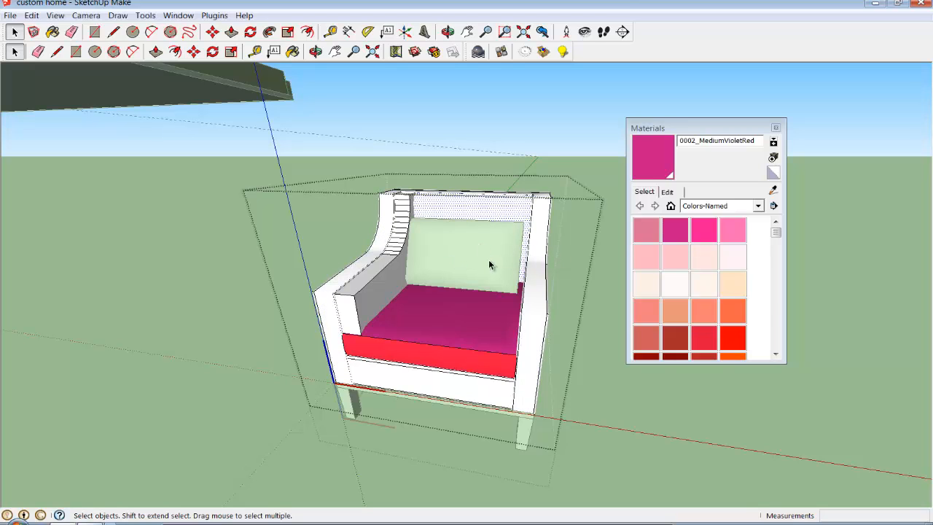
left_click(160, 217)
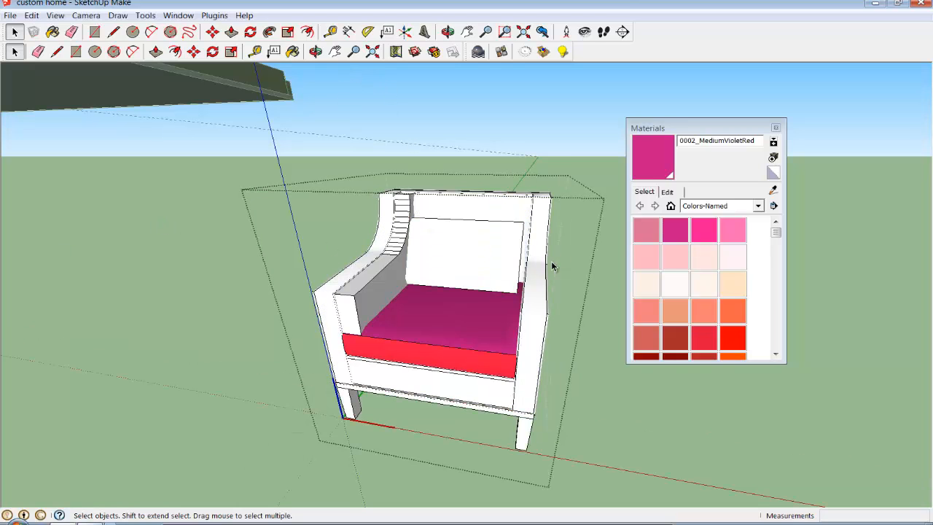
Step: Move the chair's back cushion about 1' 4 5/8" forward, away from the backrest
left_click(612, 422)
left_click(465, 226)
double_click(468, 271)
left_click(479, 241)
key("m")
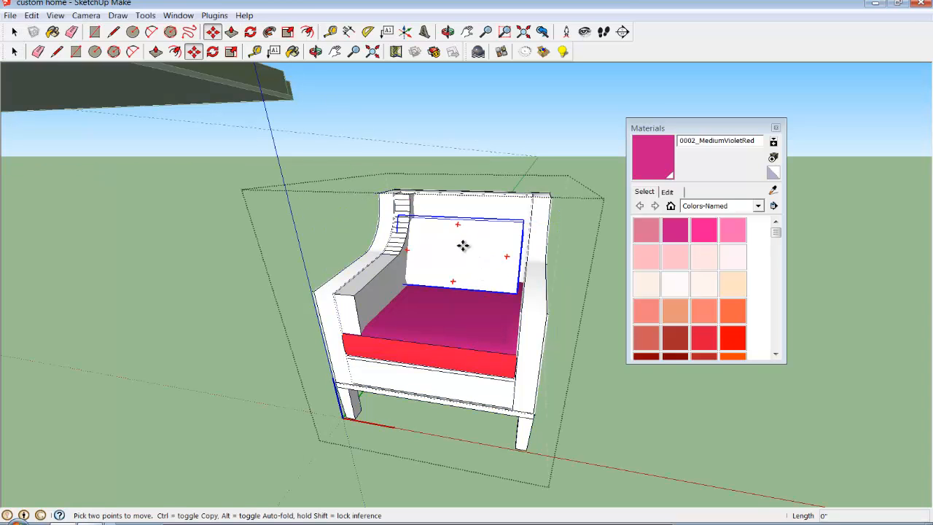
left_click(463, 250)
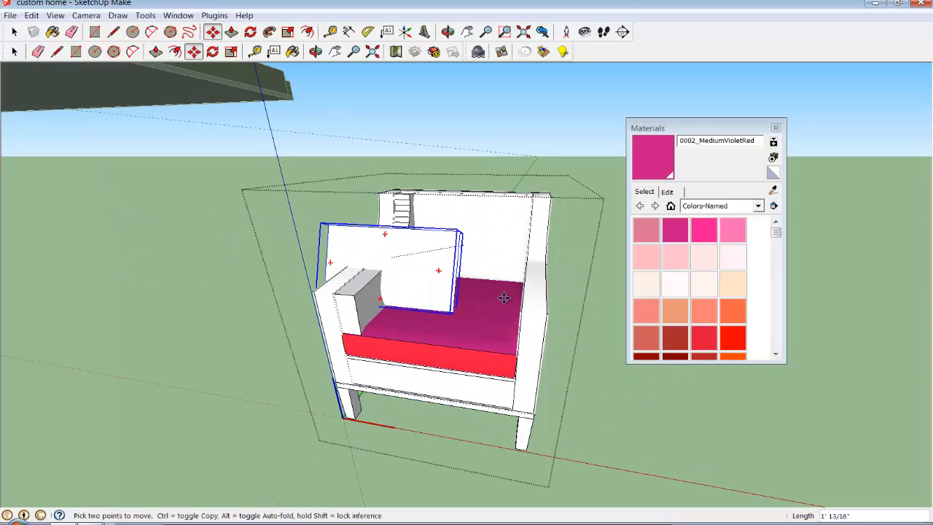
left_click(475, 278)
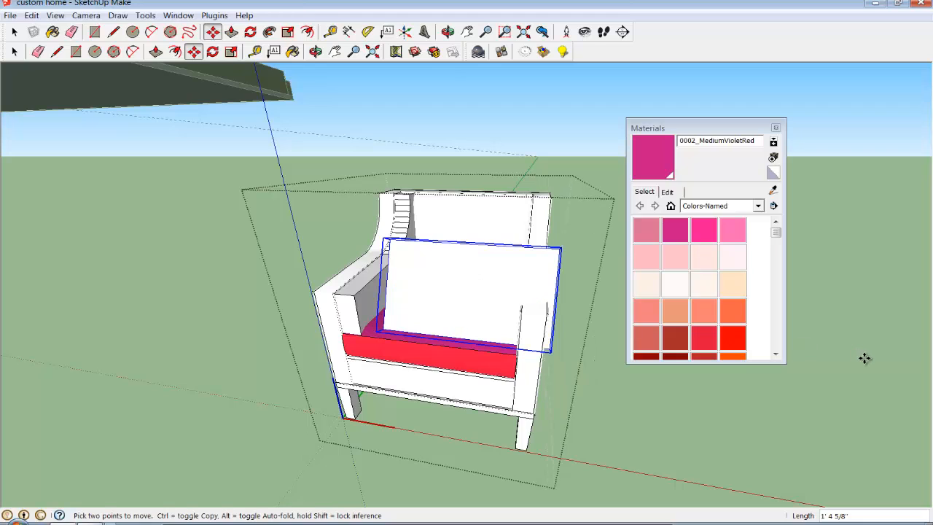
Step: Erase the back cushion from the lounge chair component
right_click(463, 289)
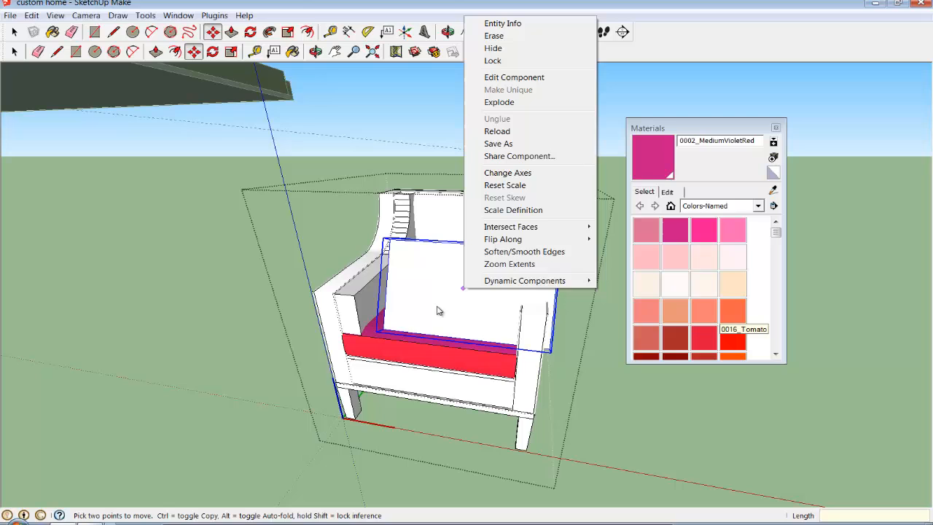
left_click(494, 36)
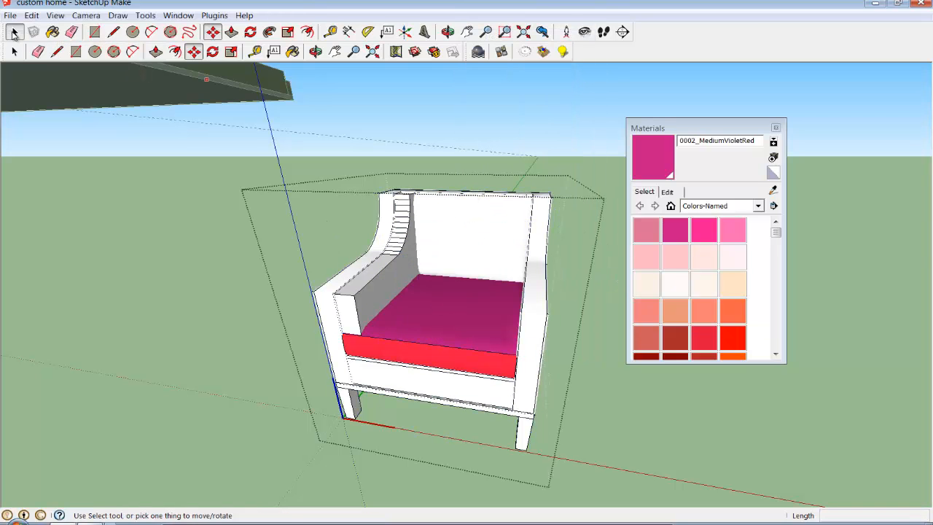
left_click(14, 31)
Step: Leave the lounge chair component, select the whole chair and reopen it for editing
left_click(537, 336)
left_click(454, 313)
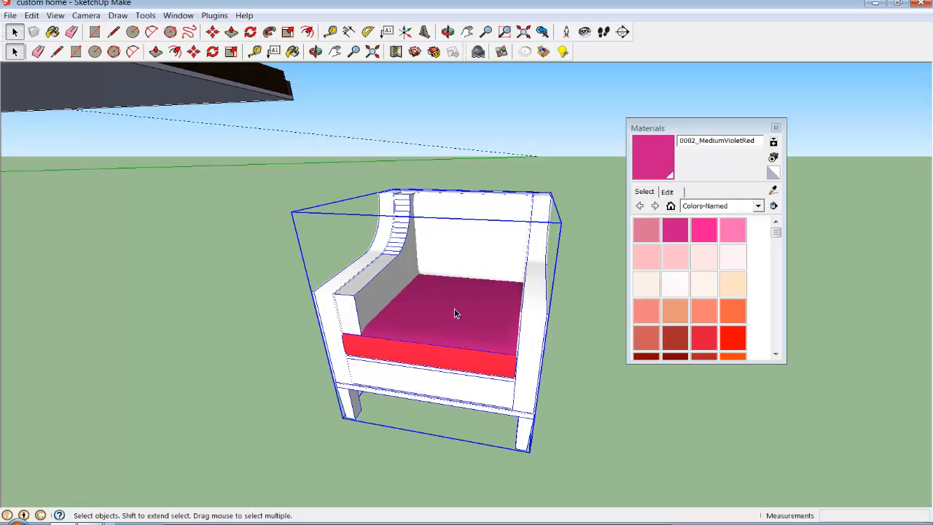
right_click(440, 257)
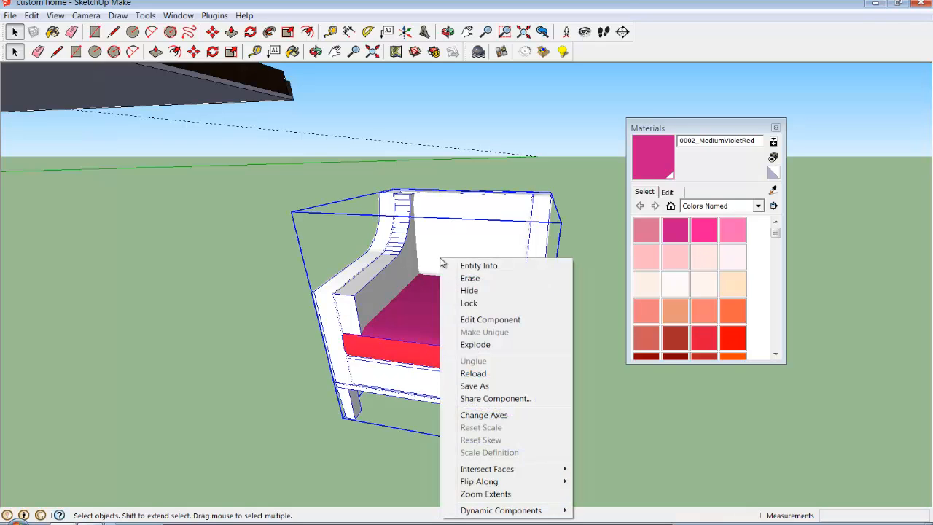
left_click(489, 319)
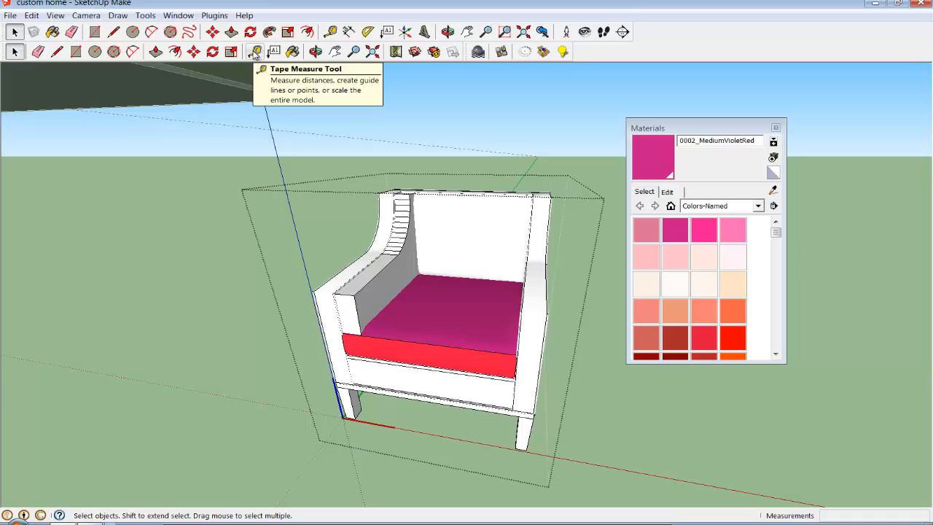
Step: Resize the active chair component with the Tape Measure so its width across the armrest fronts is 3', and close the materials browser
left_click(254, 52)
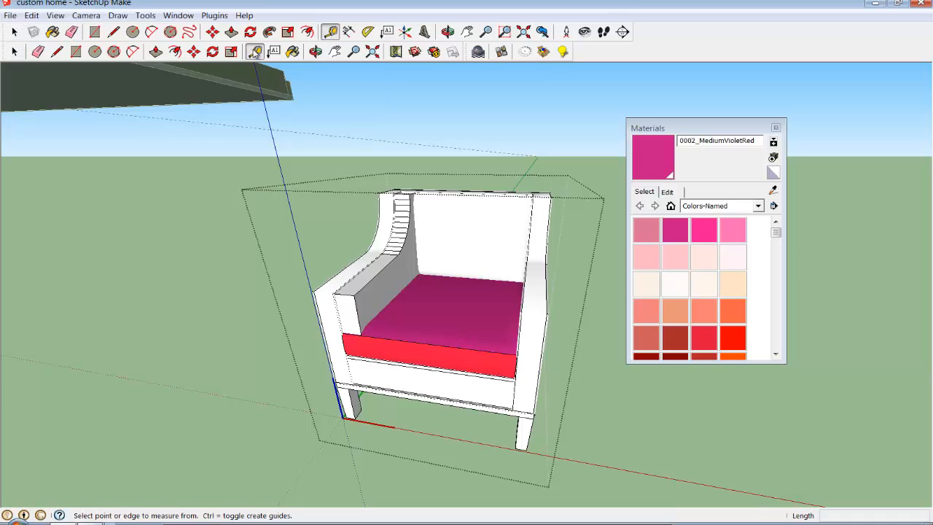
left_click(321, 283)
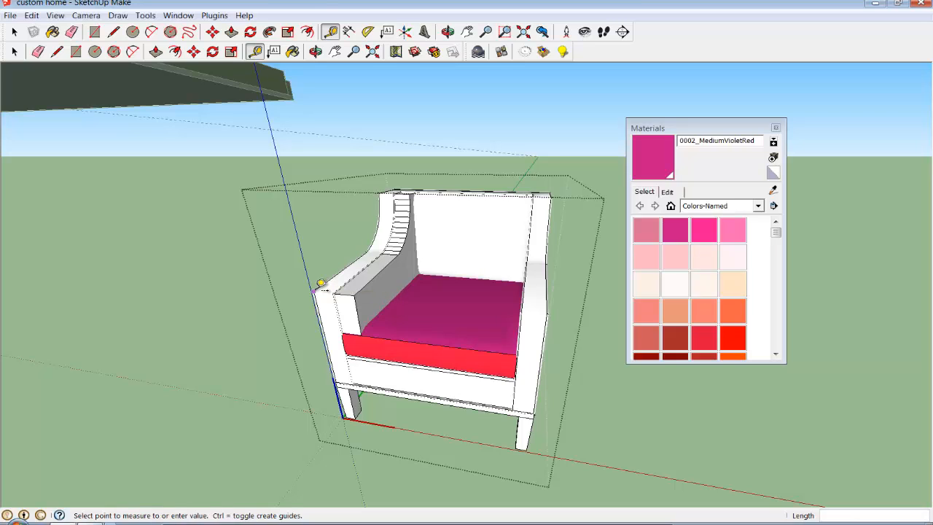
left_click(552, 311)
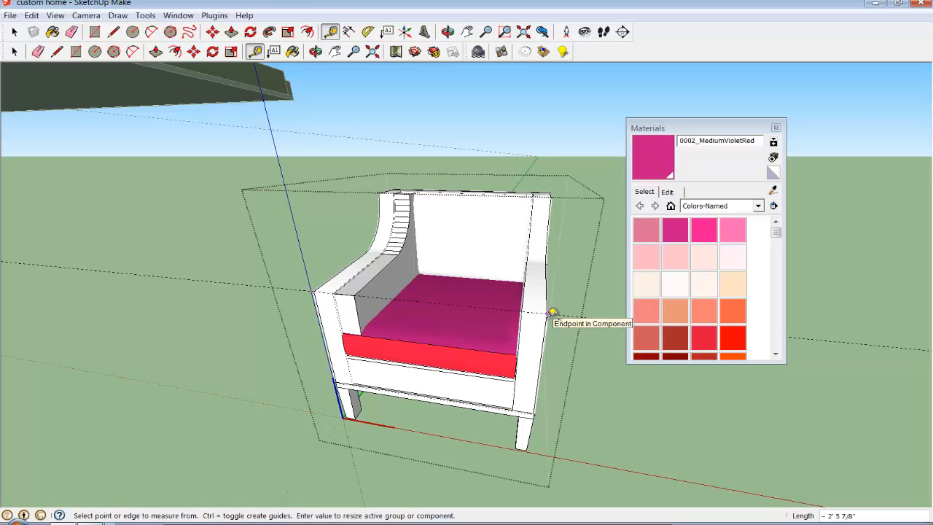
type("3'")
key("Return")
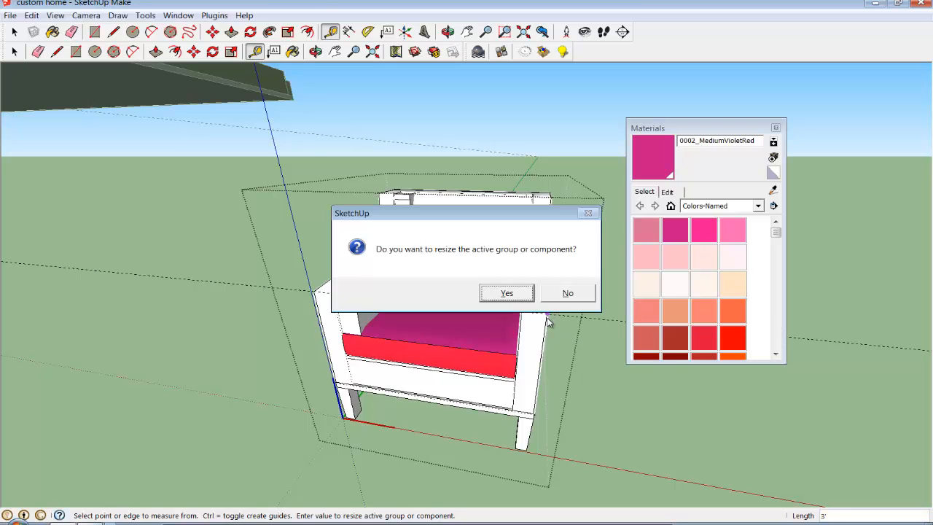
left_click(502, 293)
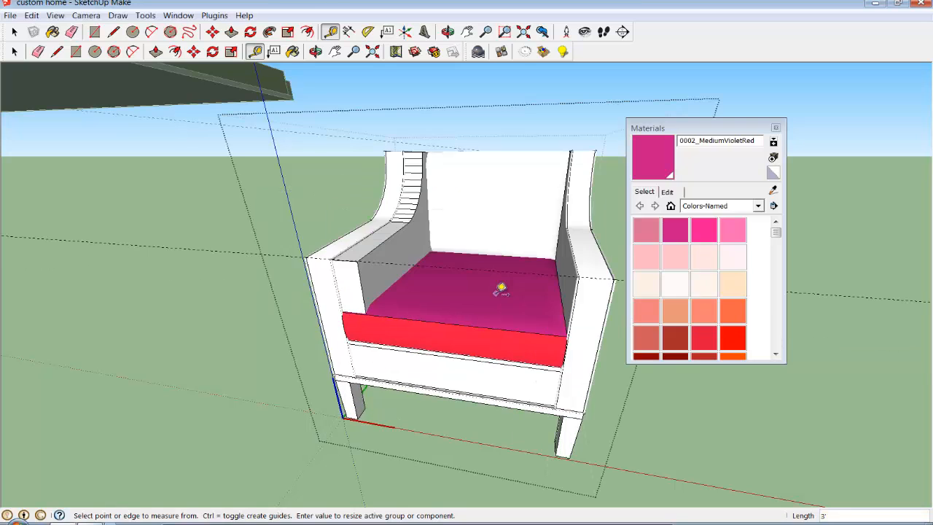
left_click(776, 128)
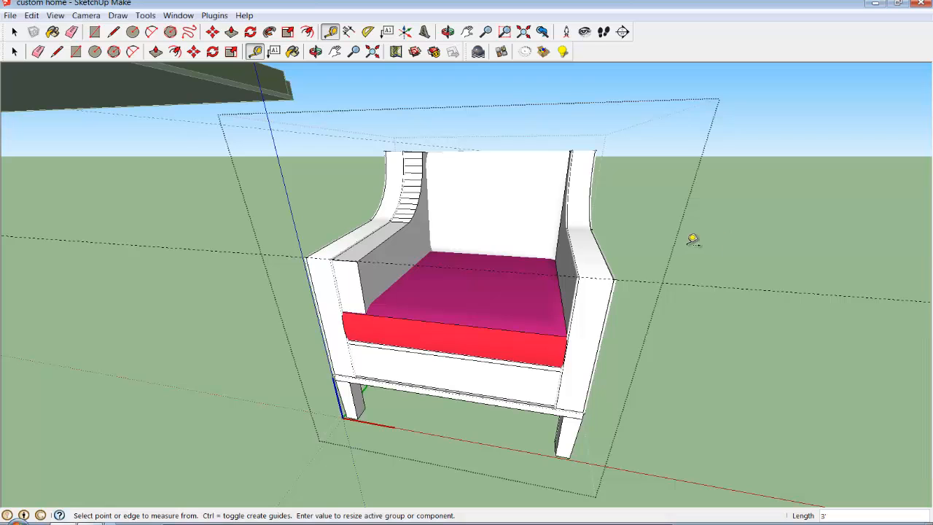
Step: Outside the component, measure across the chair's armrest fronts, enter 5' as the new length and decline resizing the model
left_click(14, 32)
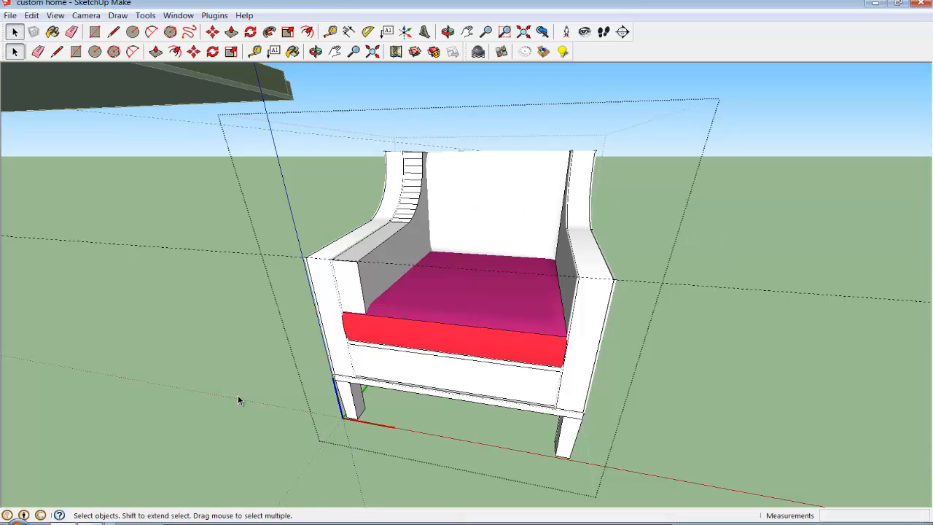
left_click(207, 344)
left_click(543, 268)
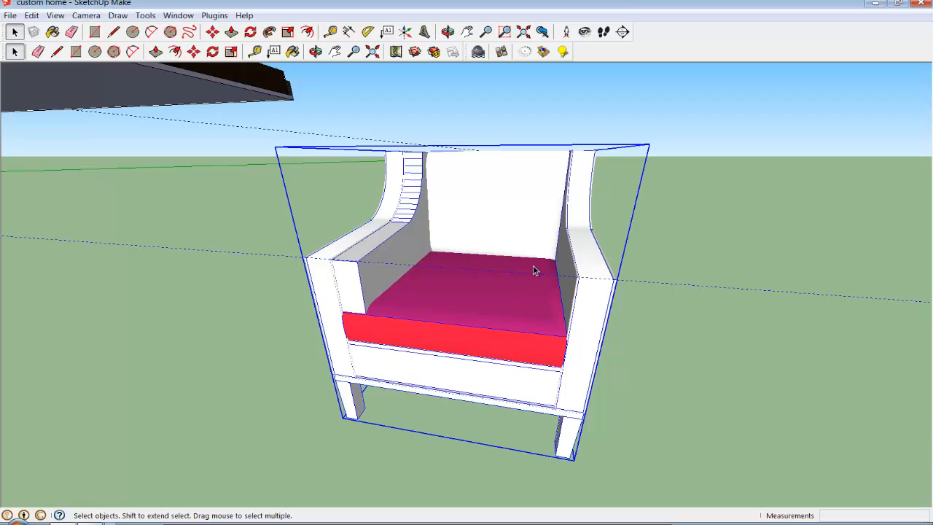
left_click(255, 51)
left_click(305, 257)
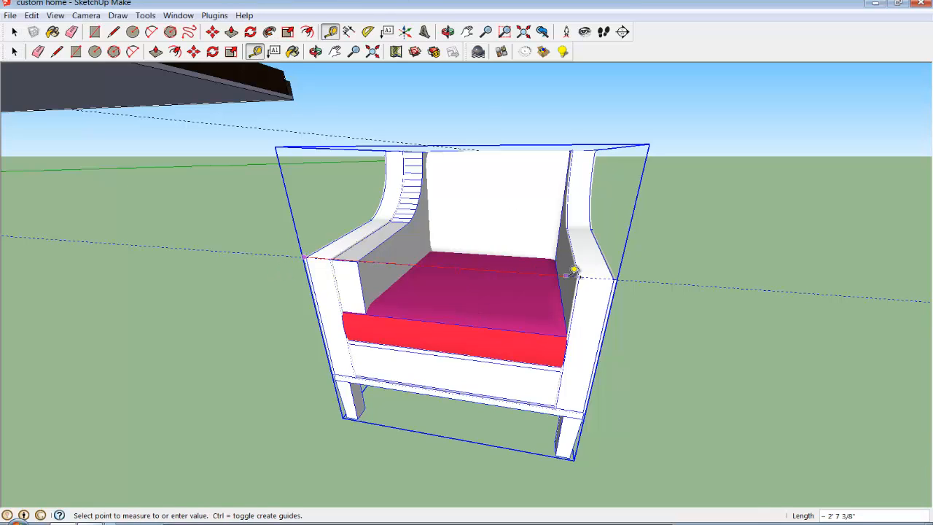
left_click(619, 273)
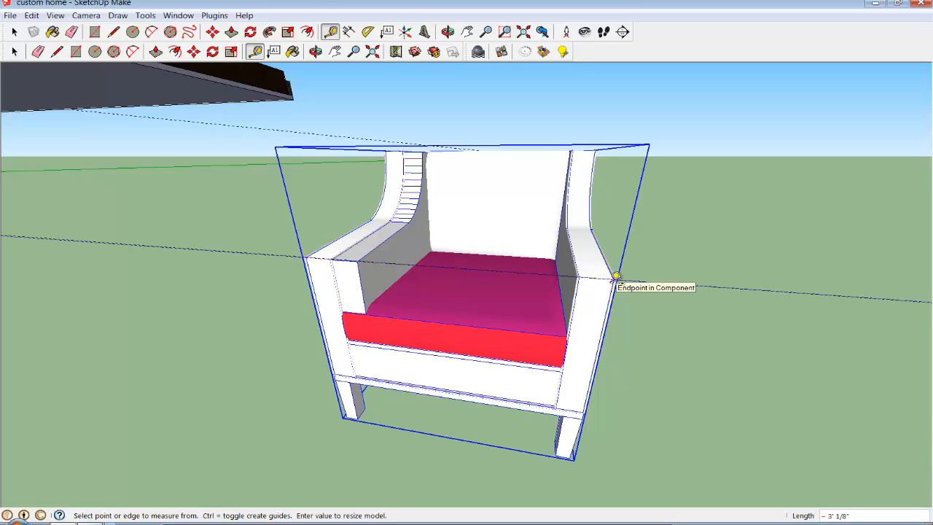
type("5'")
key("Return")
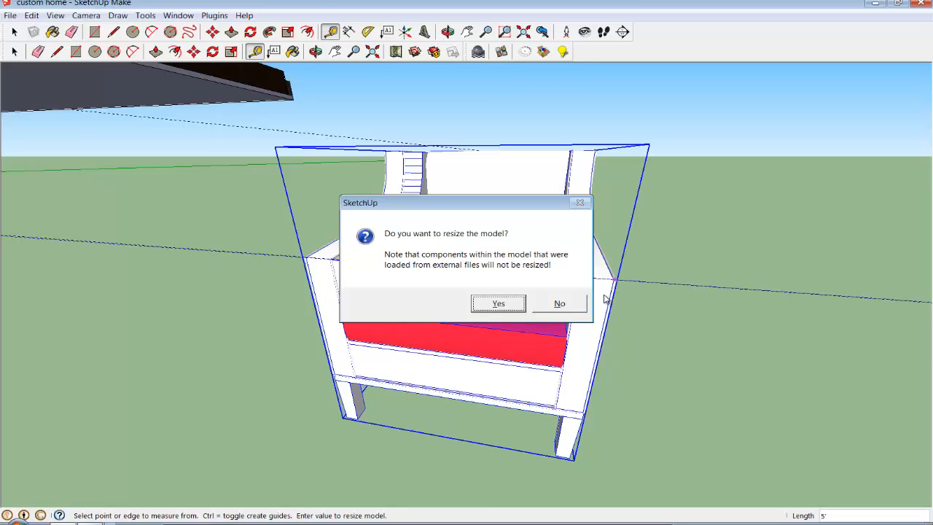
left_click(559, 305)
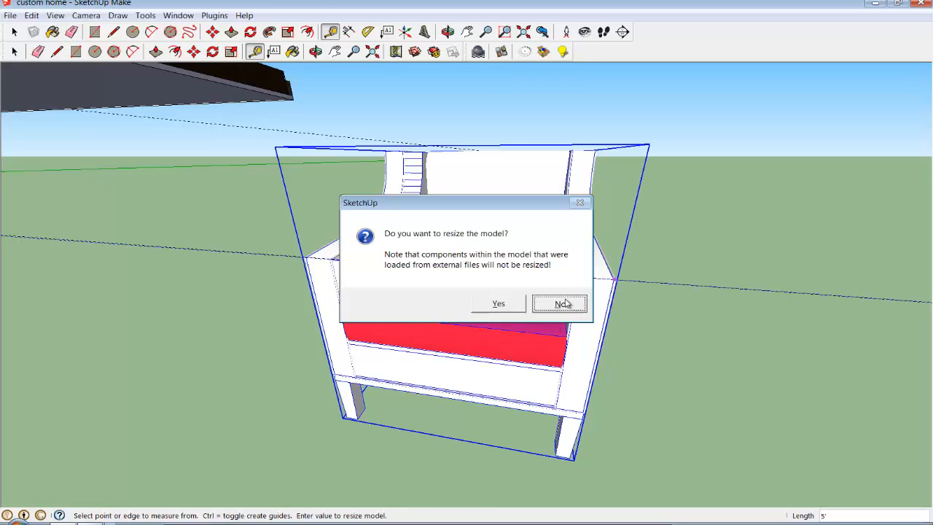
left_click(13, 51)
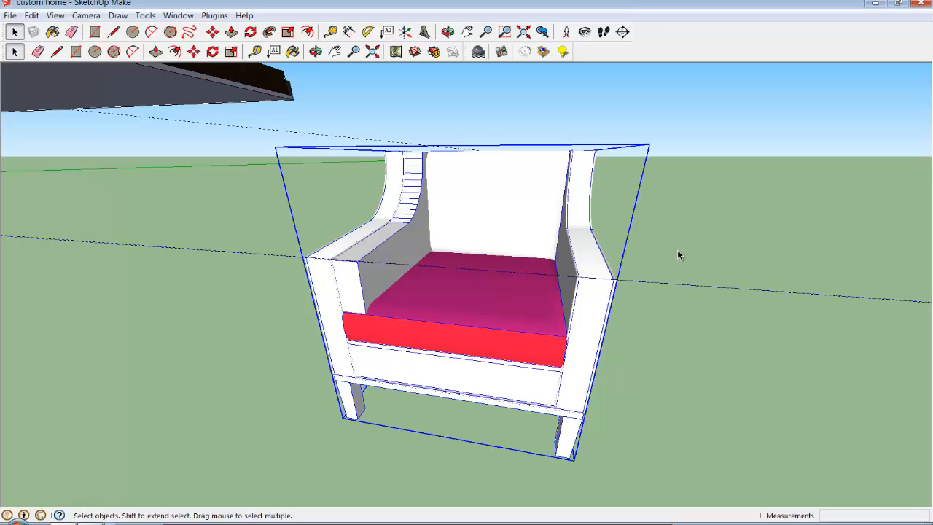
left_click(292, 52)
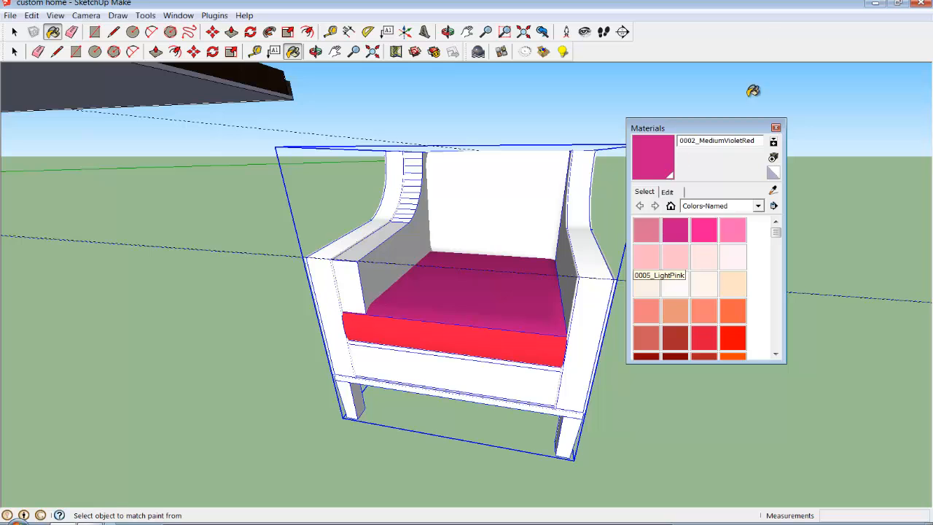
left_click(775, 129)
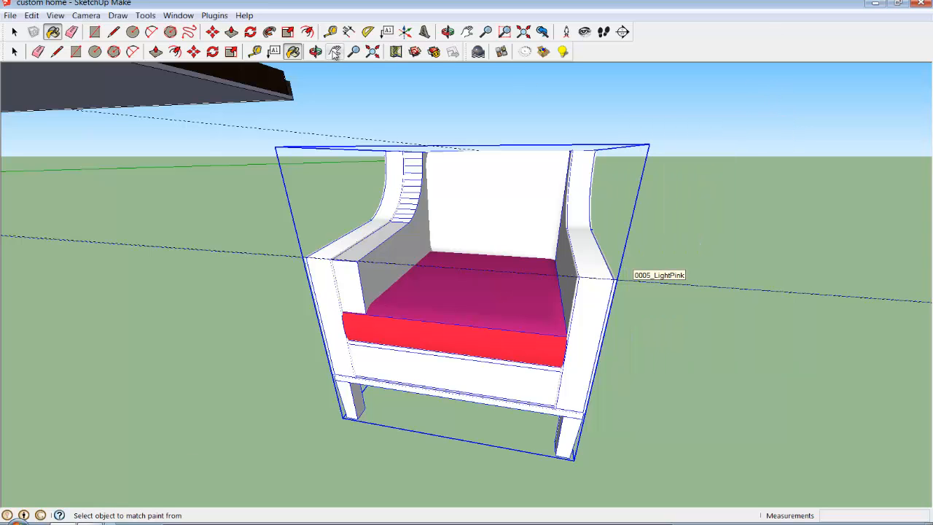
left_click(316, 52)
left_click_drag(427, 114, 700, 217)
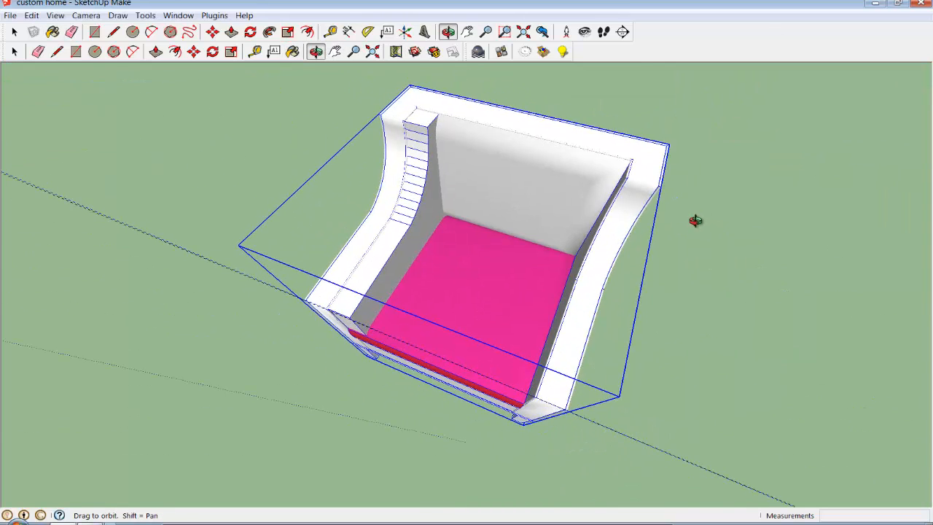
left_click(336, 52)
left_click_drag(807, 262, 216, 205)
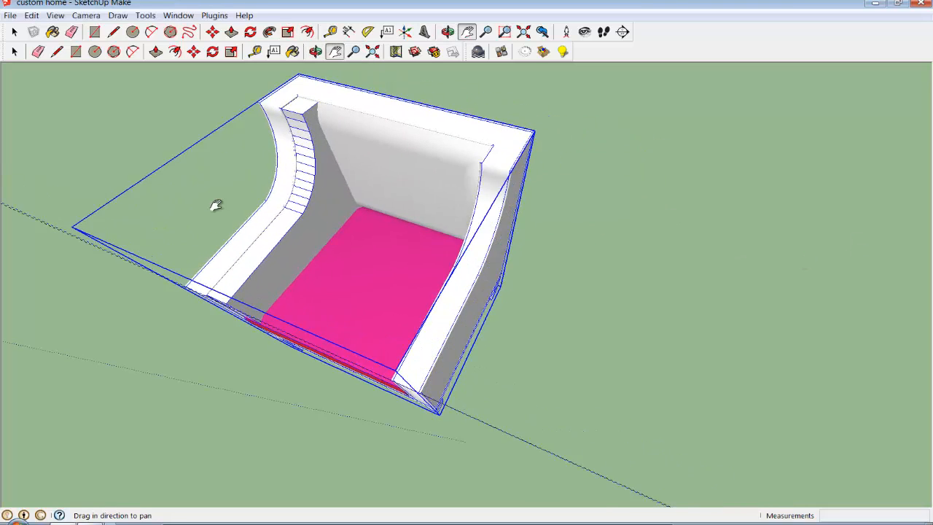
Step: Draw a freestanding rectangle of about 3' 4 7/8" by 4' 10 3/8" on the ground beside the lounge chair
left_click_drag(707, 224, 496, 197)
left_click(76, 51)
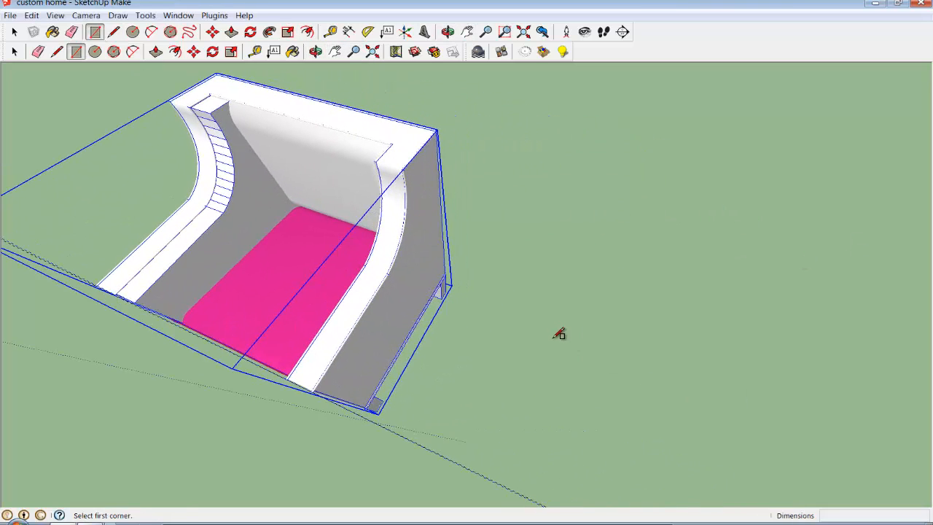
left_click(552, 340)
left_click(755, 218)
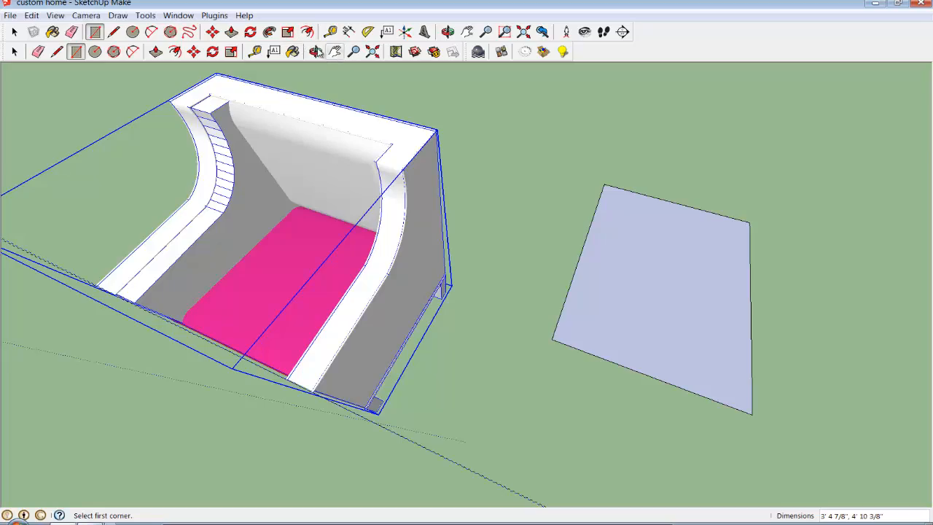
left_click(316, 51)
left_click_drag(642, 179, 685, 292)
left_click(334, 54)
left_click_drag(573, 184, 414, 154)
right_click(542, 203)
left_click(569, 211)
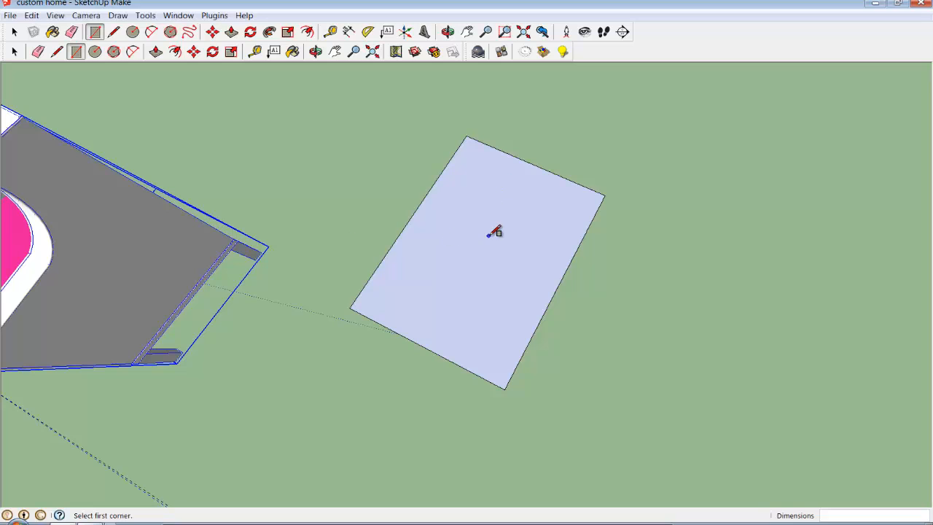
Step: Switch to Google Chrome and open the website postersinternational.net
key("super")
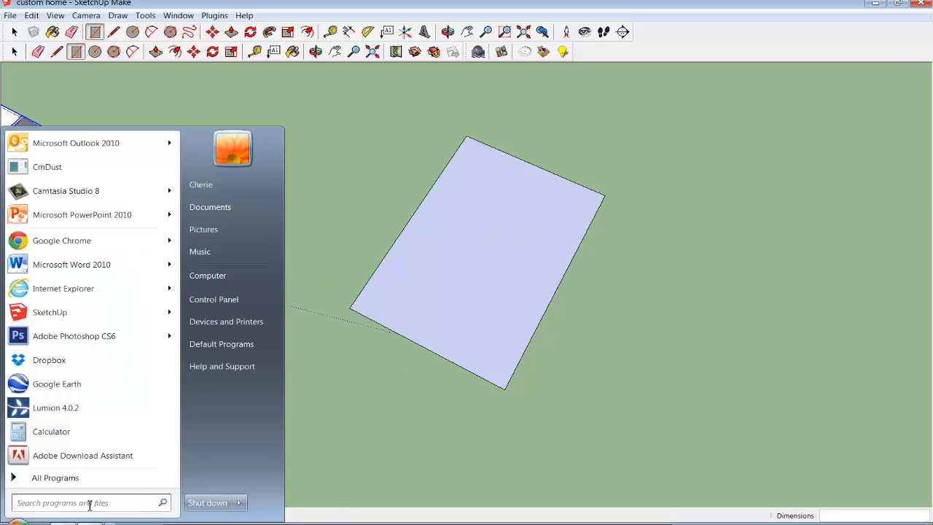
type("chrom")
key("Return")
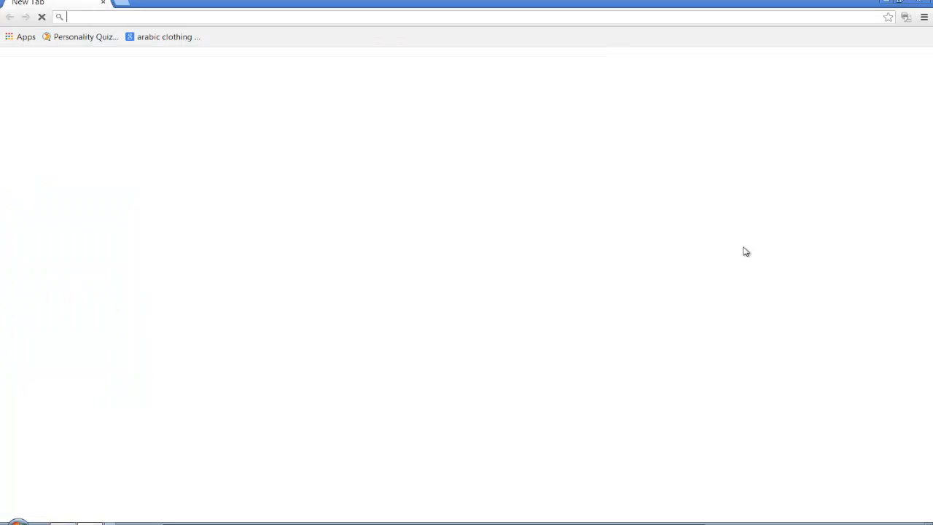
type("po")
key("BackSpace")
key("BackSpace")
key("BackSpace")
type("poster")
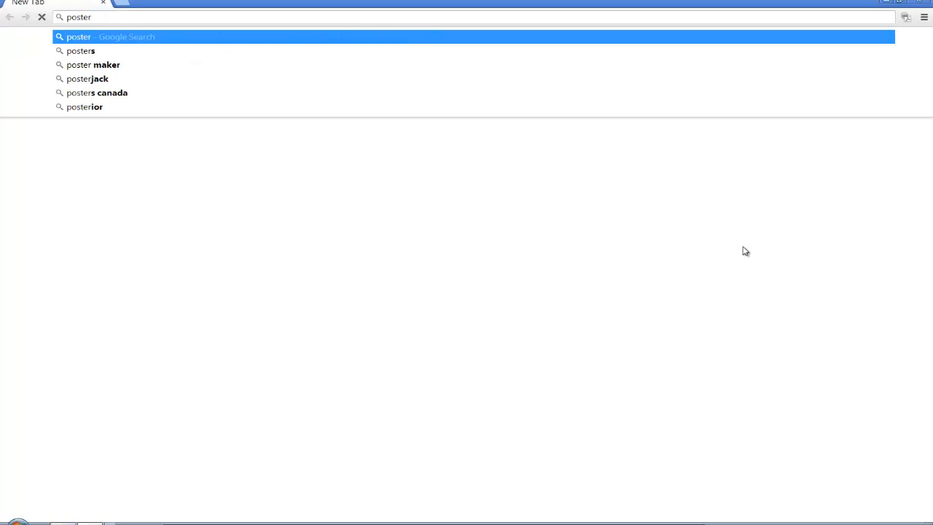
type("sinternationa")
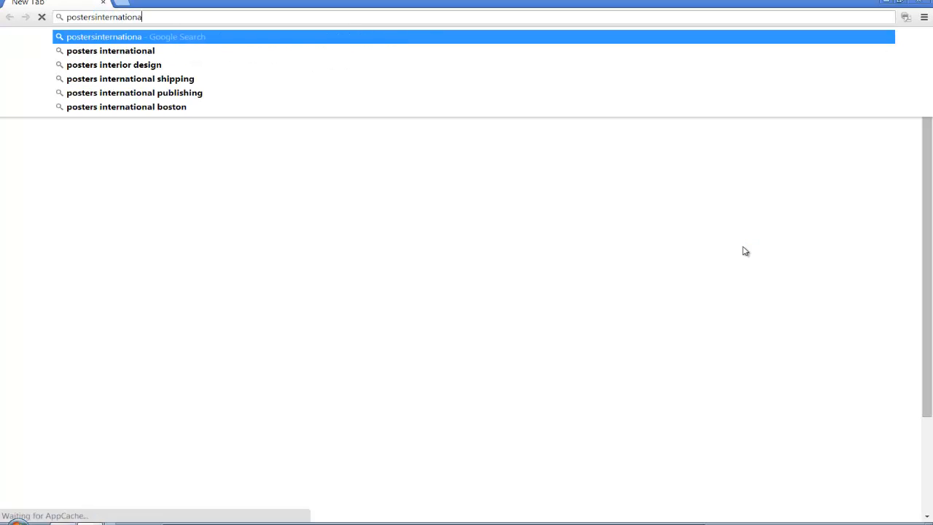
type("l.net")
key("Return")
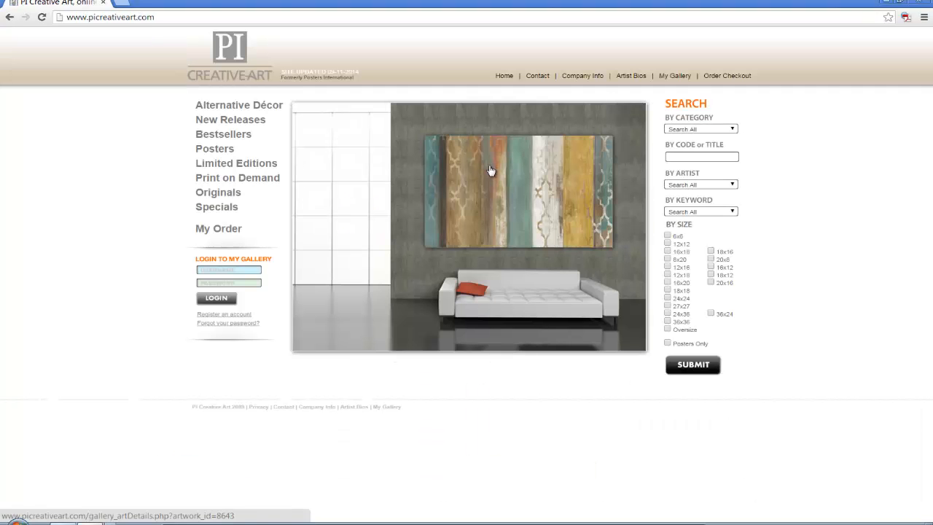
Step: Search Google for "artwork" in a new browser tab and show the image results
left_click(121, 8)
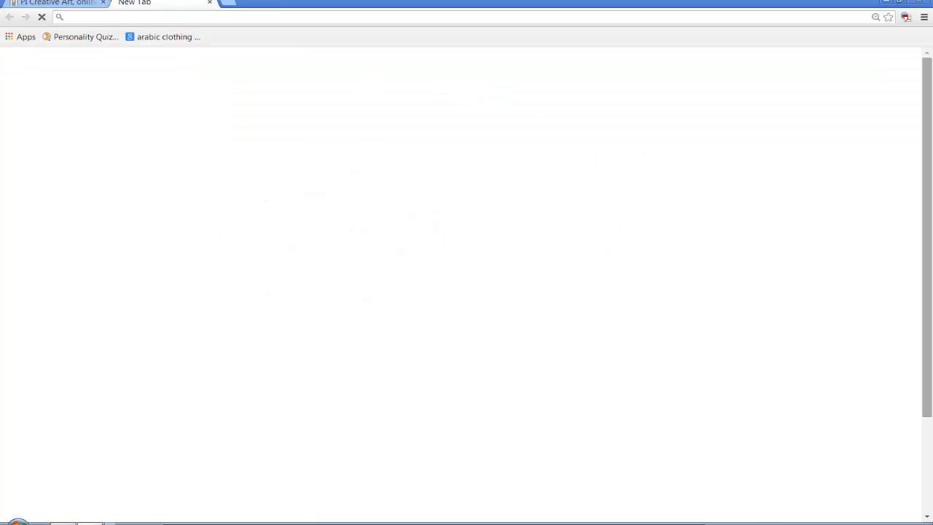
type("google.com")
key("Return")
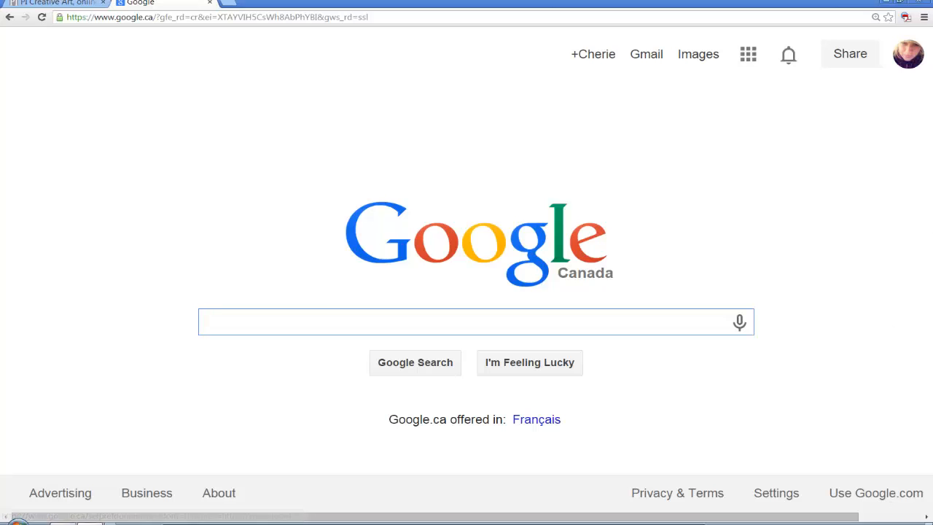
type("artwork")
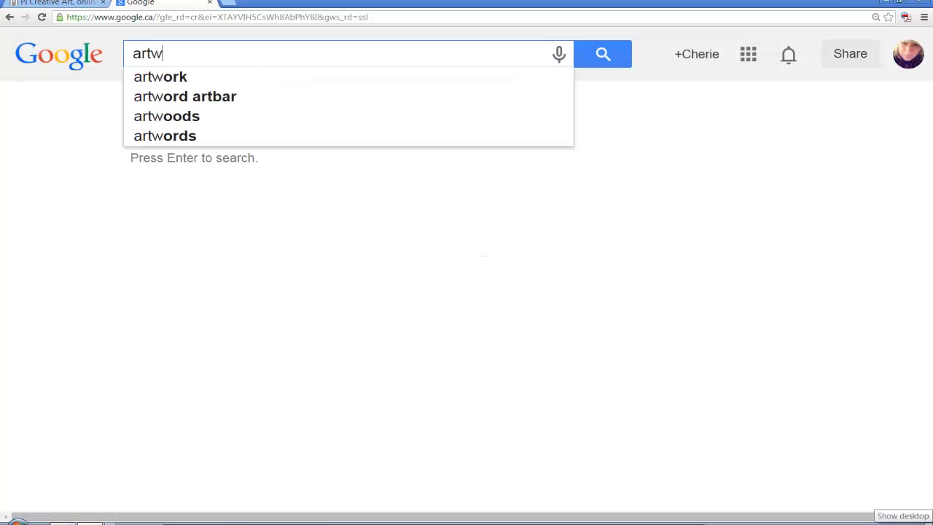
key("Return")
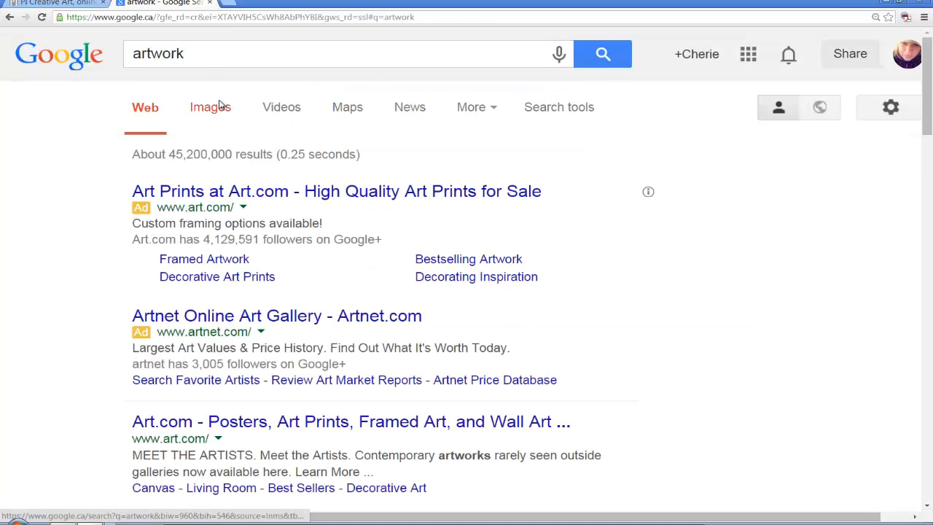
left_click(221, 107)
Step: Open the mosaic portrait of the bearded man from the image results and save it to the Desktop as "weird art"
scroll(267, 158, "down", 4)
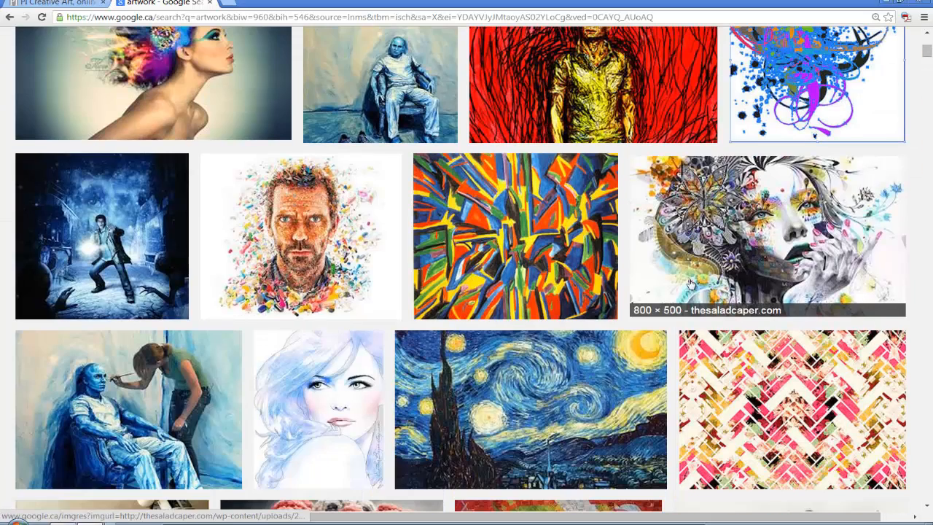
scroll(642, 274, "down", 1)
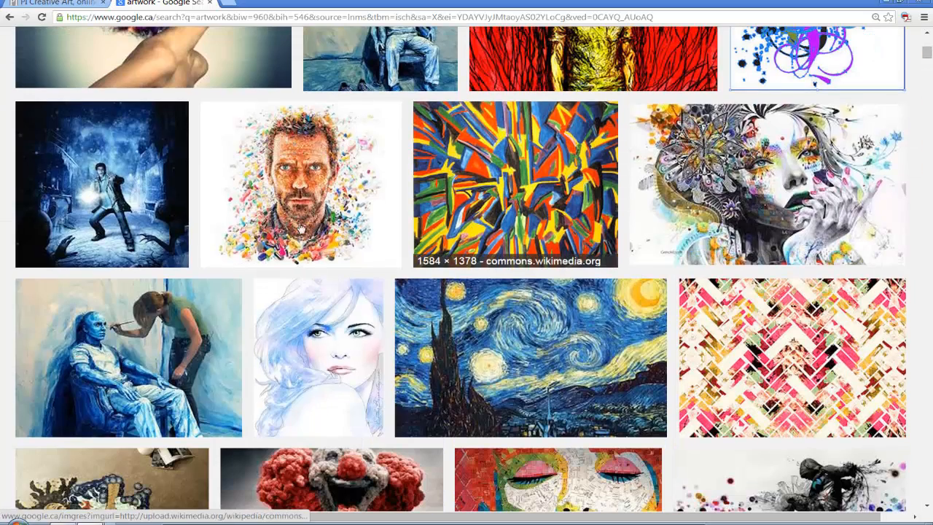
left_click(277, 188)
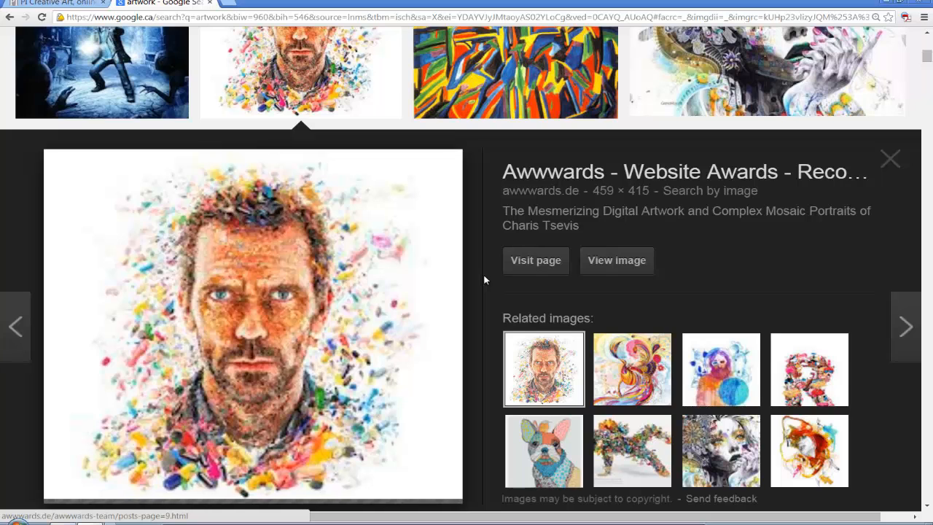
right_click(267, 326)
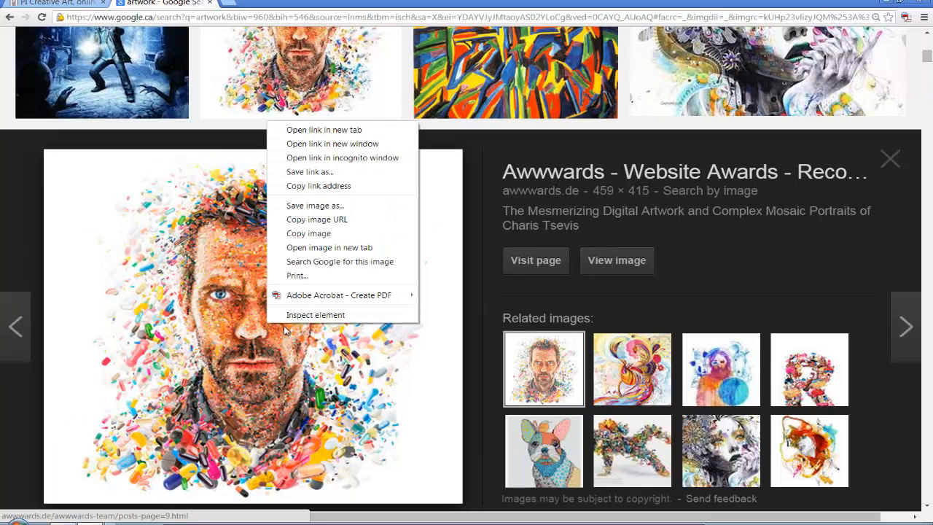
left_click(314, 206)
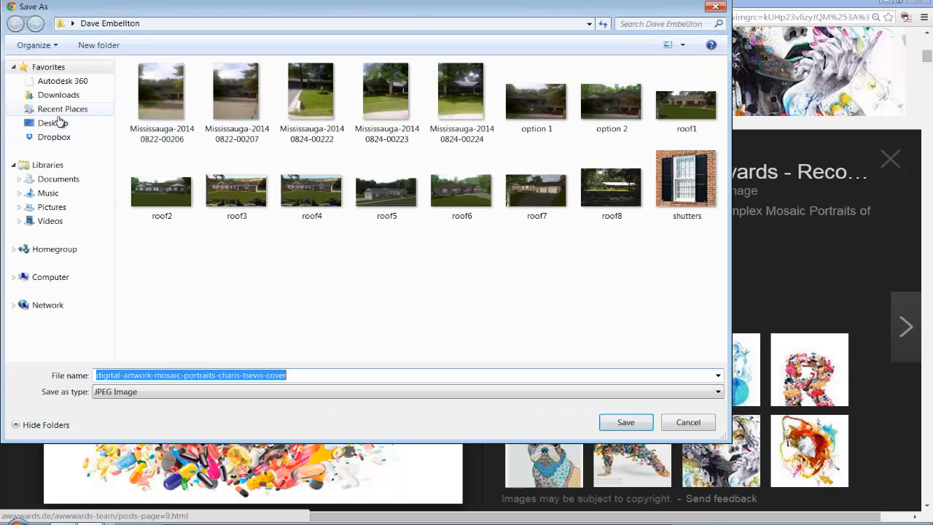
left_click(52, 122)
type("weir")
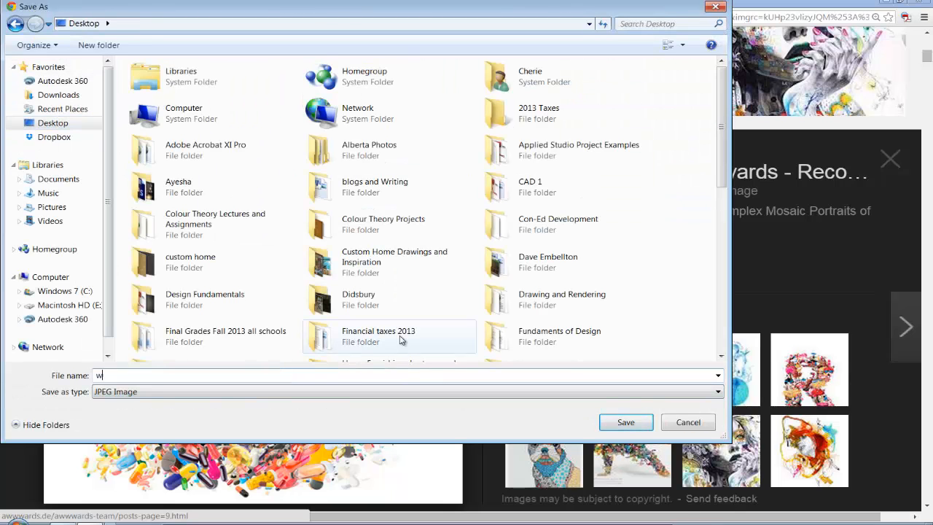
type("d art")
key("Return")
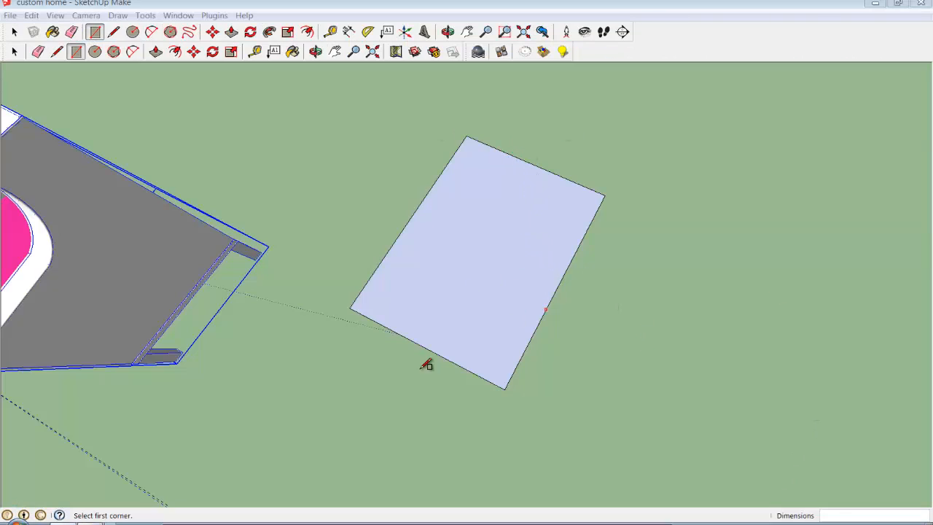
Step: Return to SketchUp and start creating a new material with weird art.jpg from the Desktop as its texture image
left_click(293, 51)
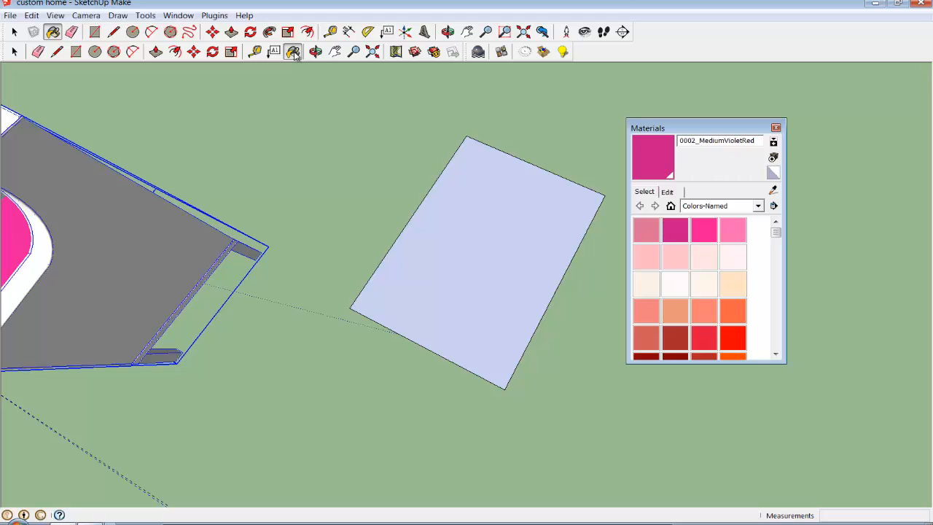
left_click_drag(744, 133, 656, 139)
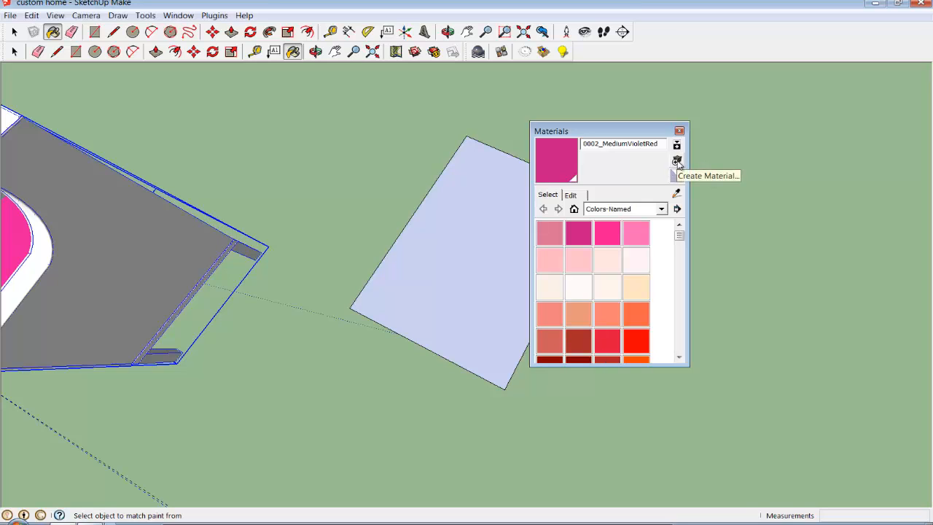
left_click(678, 160)
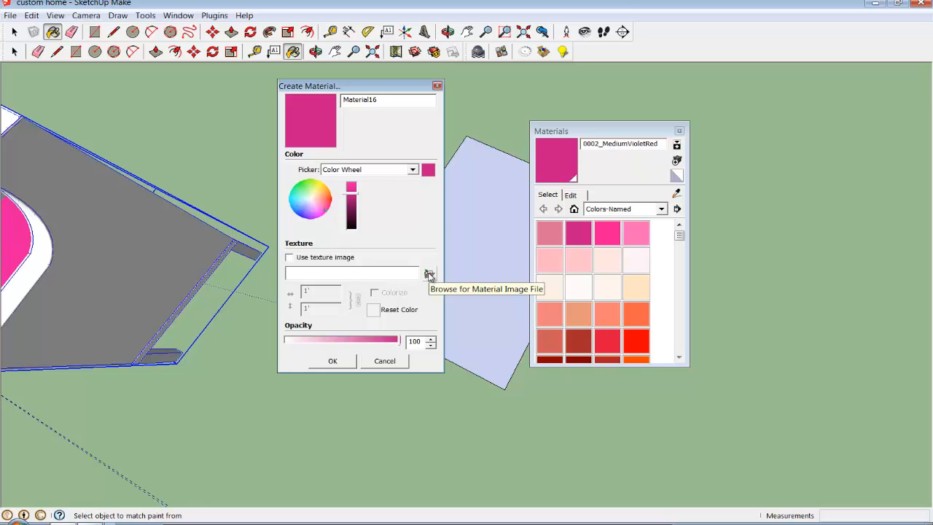
left_click(429, 274)
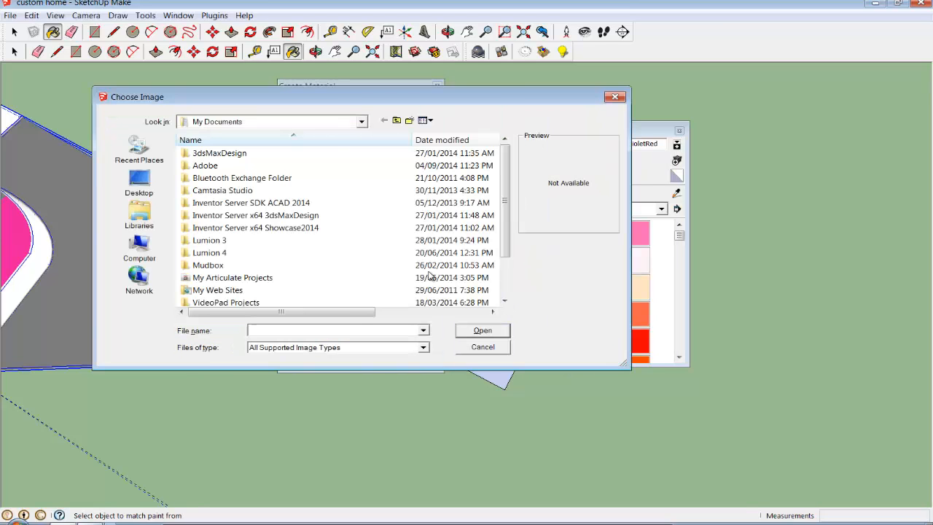
left_click(139, 182)
left_click(277, 330)
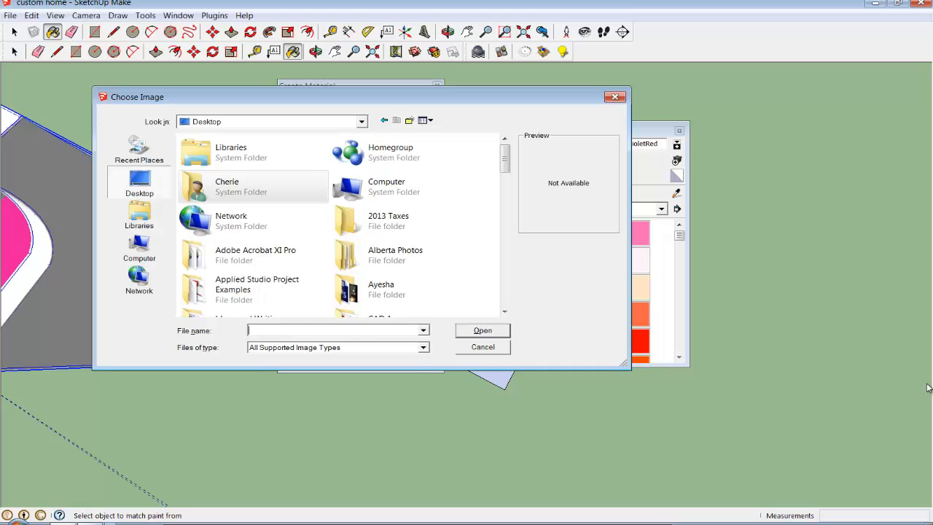
type("weird")
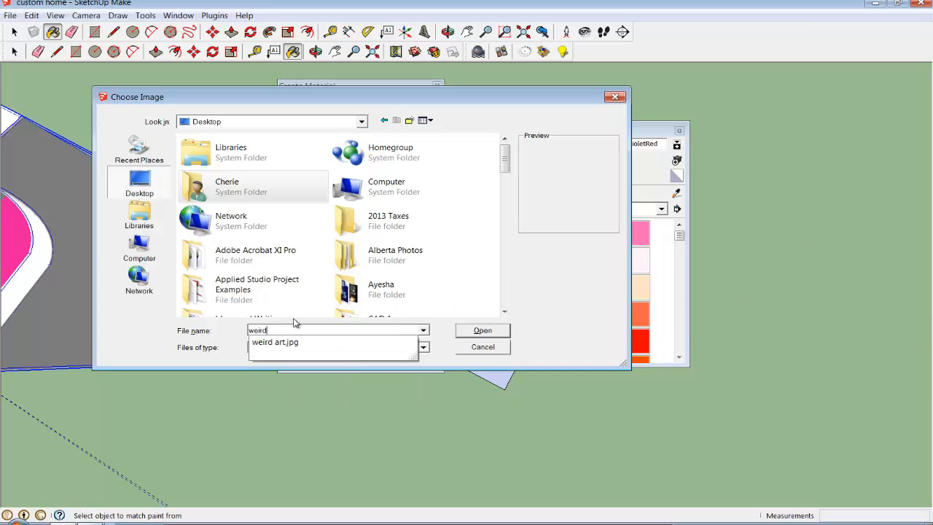
key("Return")
left_click(490, 328)
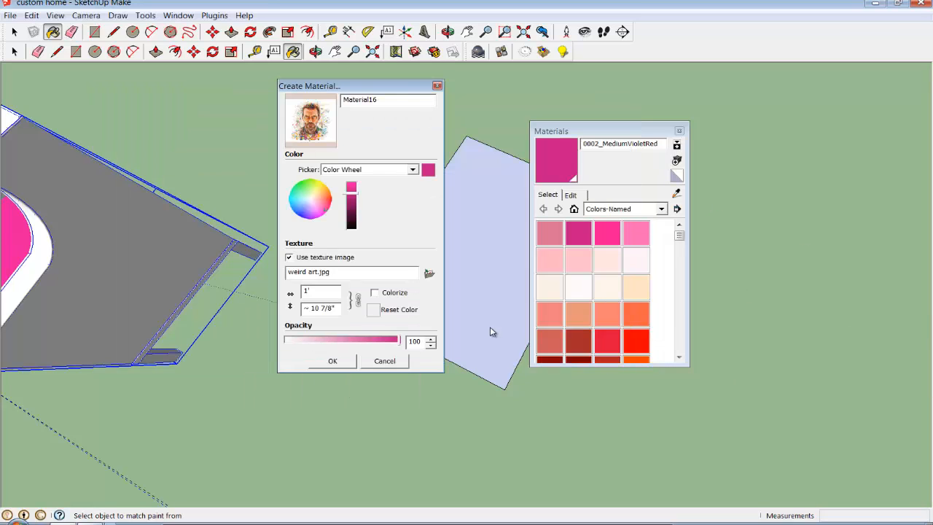
left_click(430, 275)
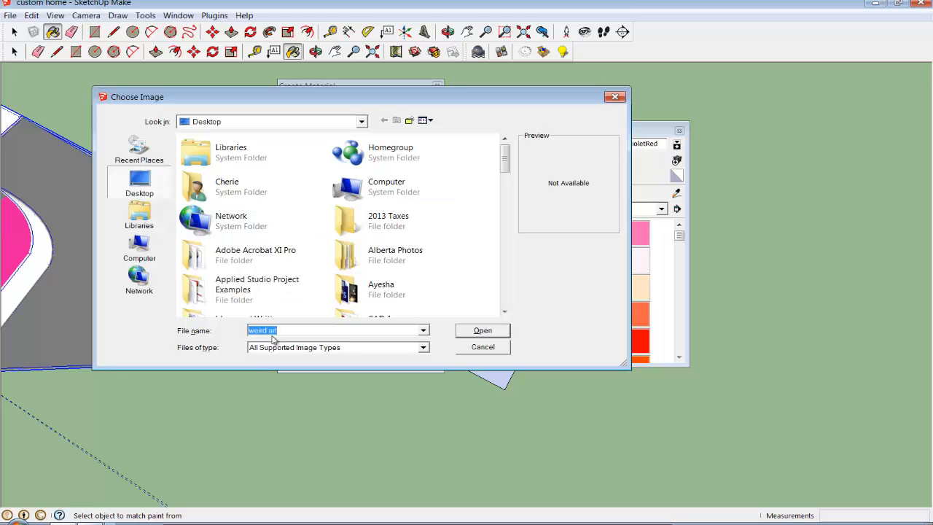
left_click(490, 334)
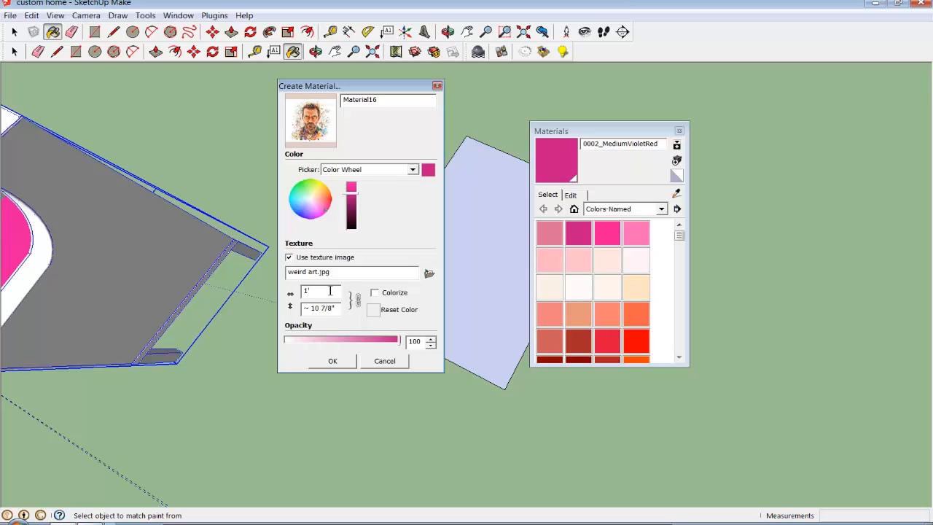
Step: Accept the new picture material and paint the rectangle beside the chair with it
double_click(328, 291)
left_click(333, 361)
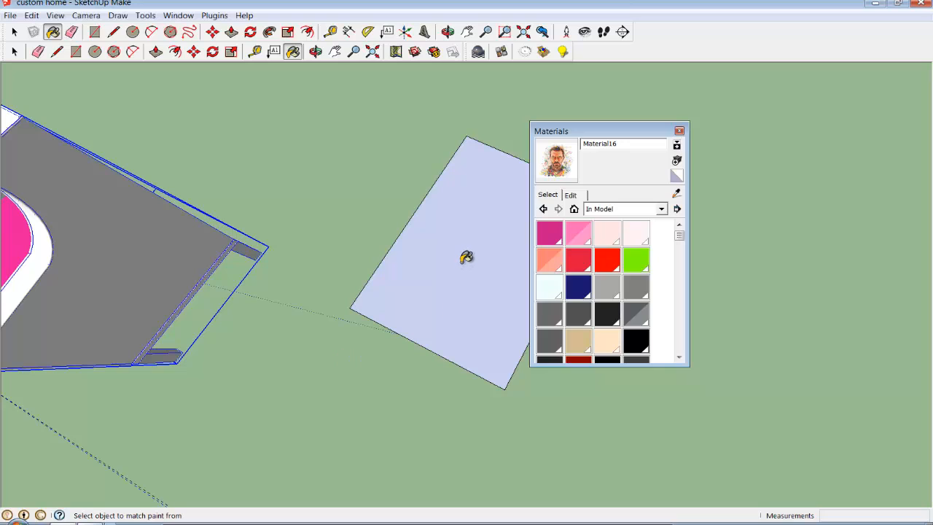
left_click(466, 256)
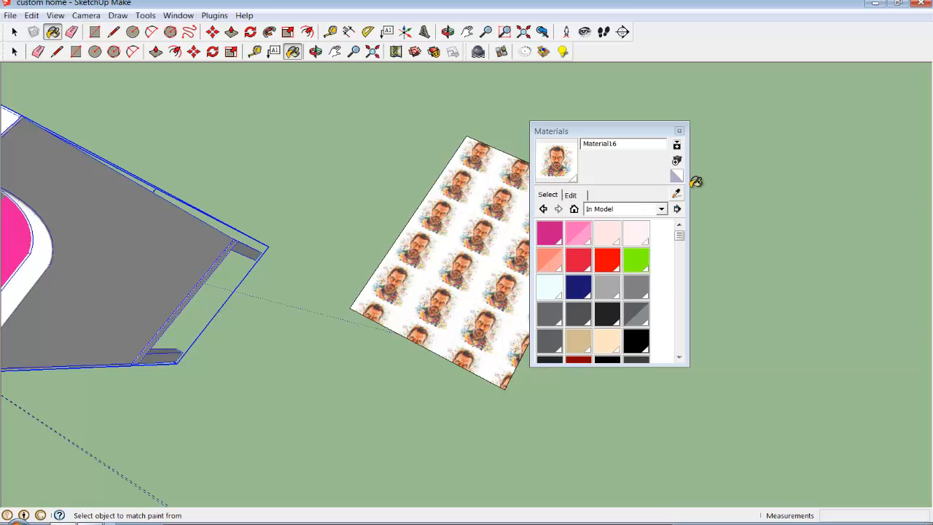
Step: Rename the picture material to "weird art" and open its editing settings
left_click_drag(625, 144, 501, 118)
type("weird art")
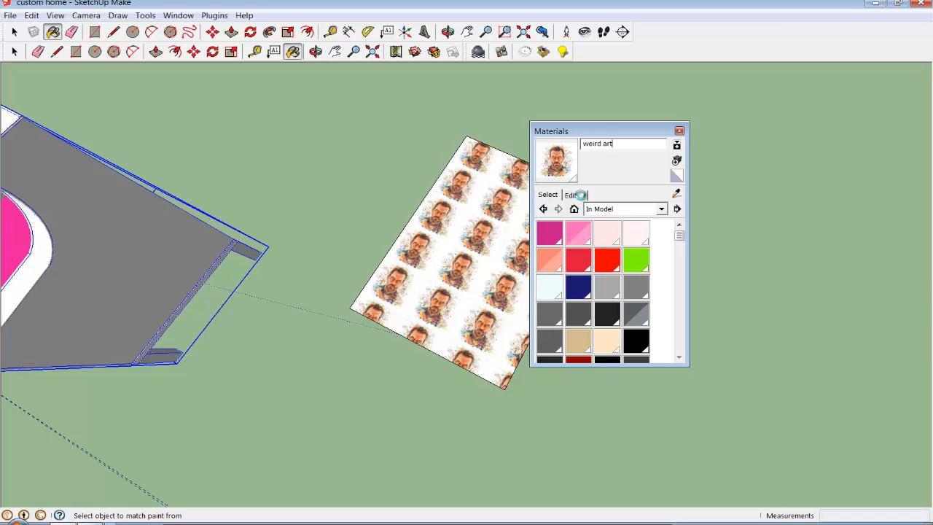
left_click(548, 195)
left_click(575, 196)
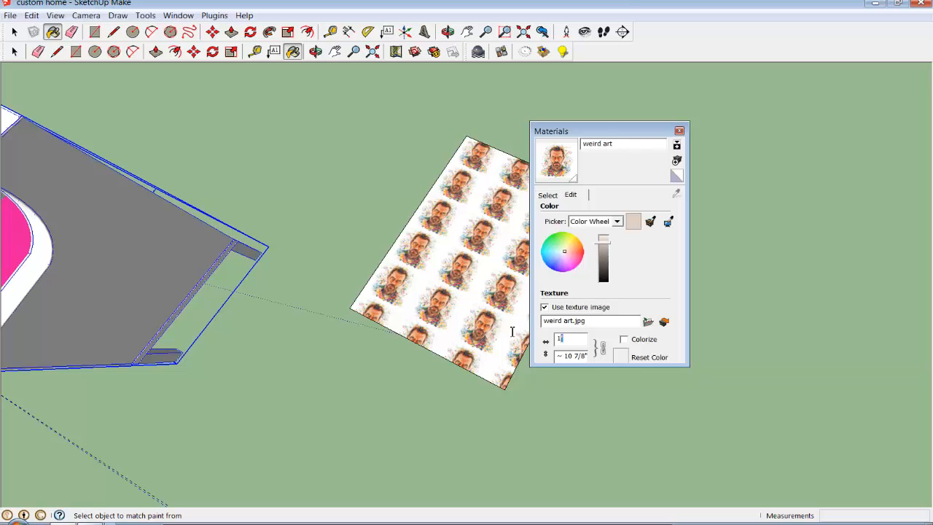
Step: Try texture widths of 4' and 6' for the weird art material
left_click_drag(513, 332, 509, 332)
type("4'")
key("Return")
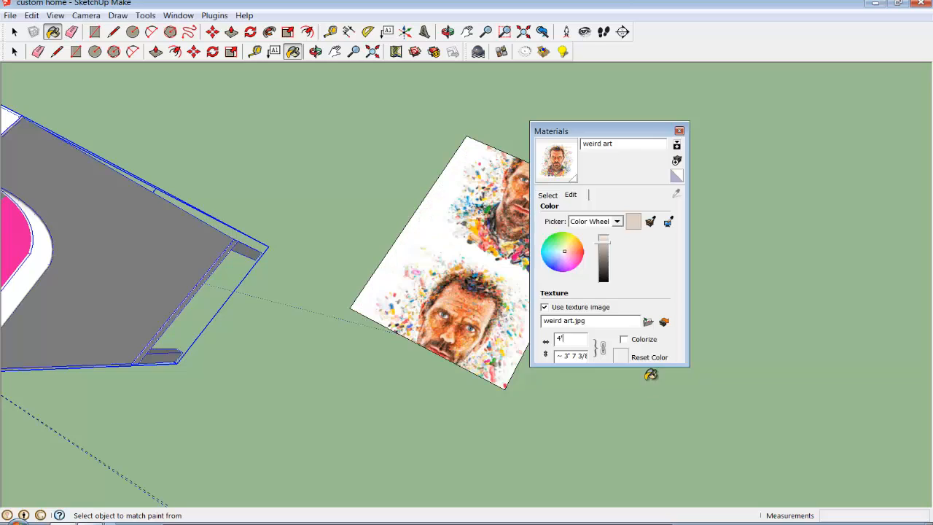
triple_click(560, 356)
triple_click(566, 340)
type("6'")
key("Return")
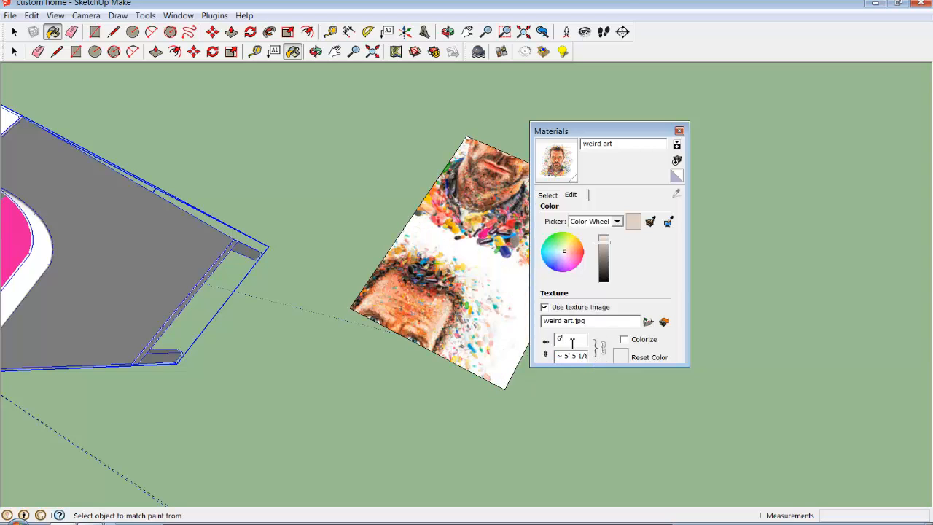
Step: Set the weird art material's texture width to 3'
triple_click(572, 341)
type("3'")
key("Return")
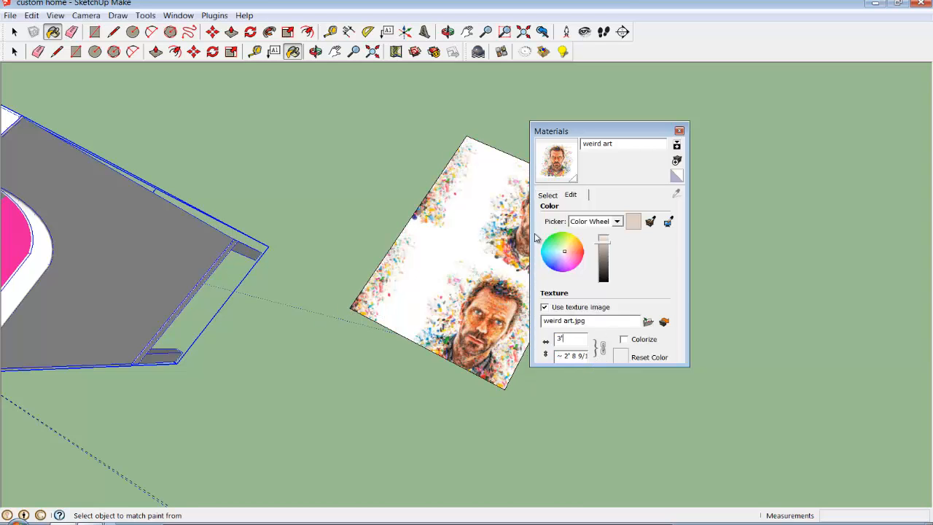
Step: Close the material editor and extrude the picture-painted rectangle to a thickness of 1"
left_click(679, 132)
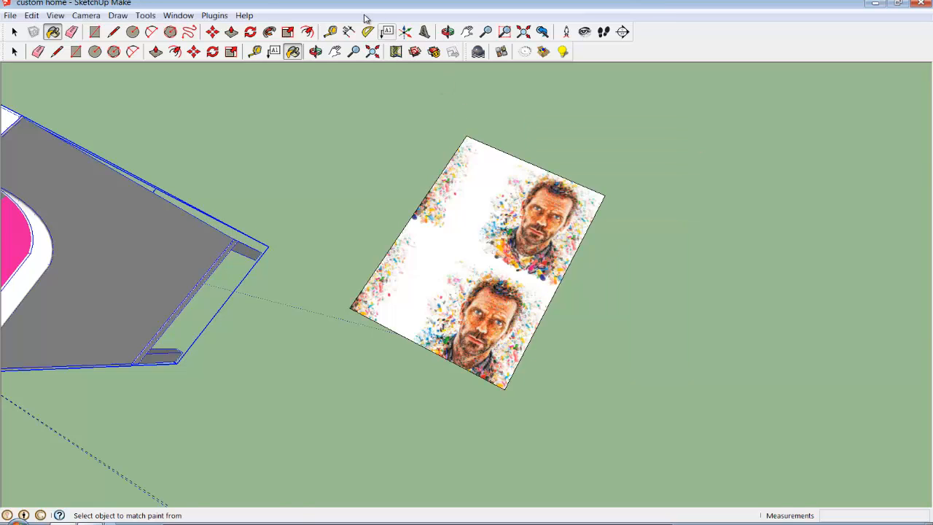
left_click(354, 51)
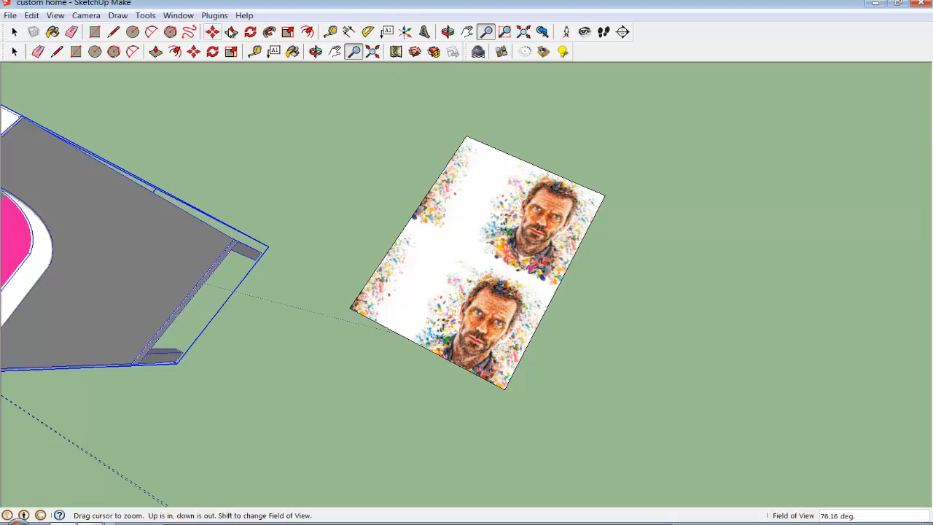
left_click(231, 31)
left_click(533, 285)
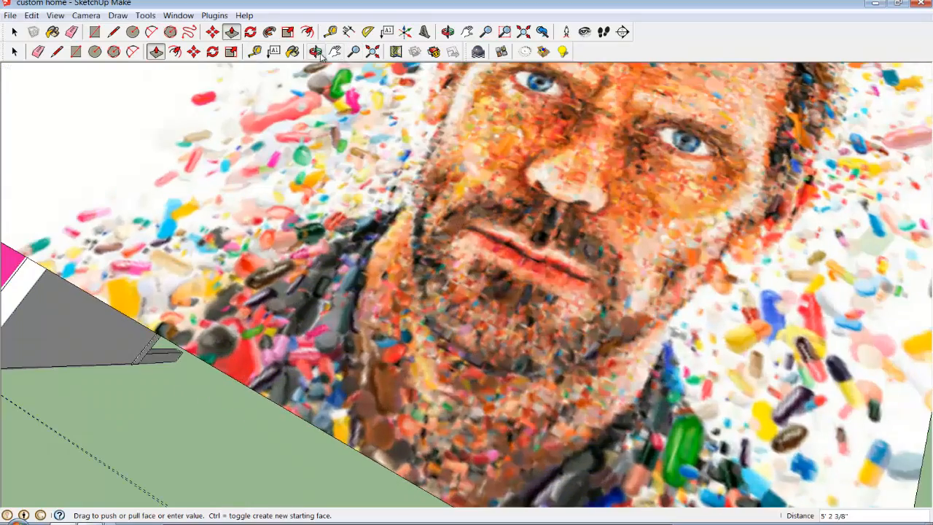
left_click(316, 52)
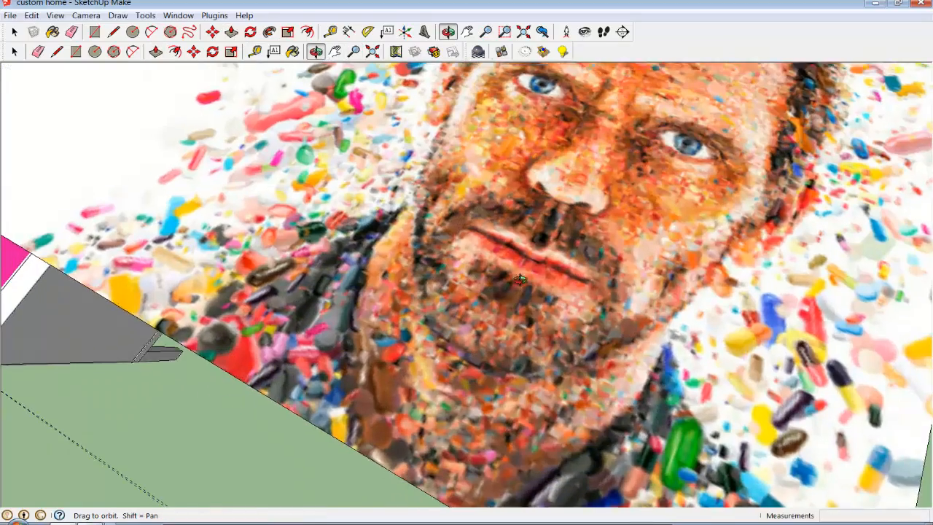
left_click_drag(520, 278, 471, 207)
scroll(540, 255, "down", 5)
right_click(627, 314)
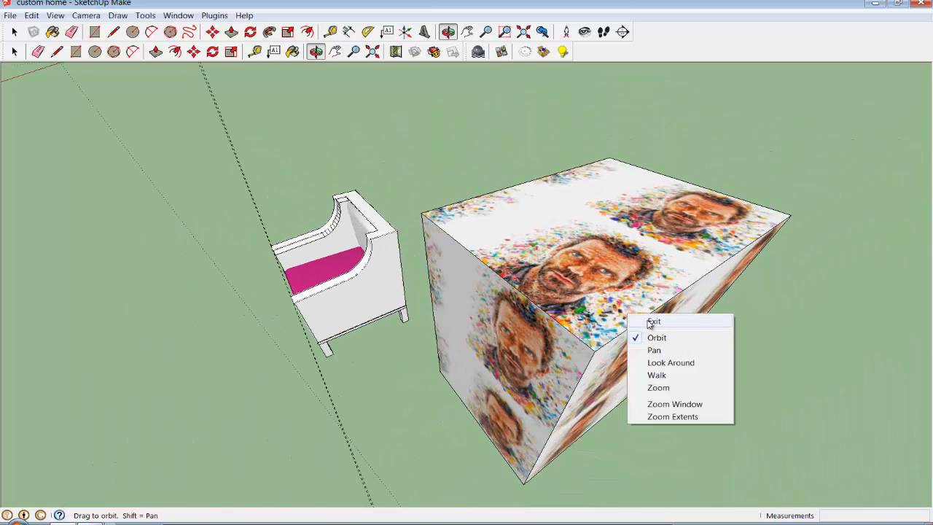
left_click(653, 321)
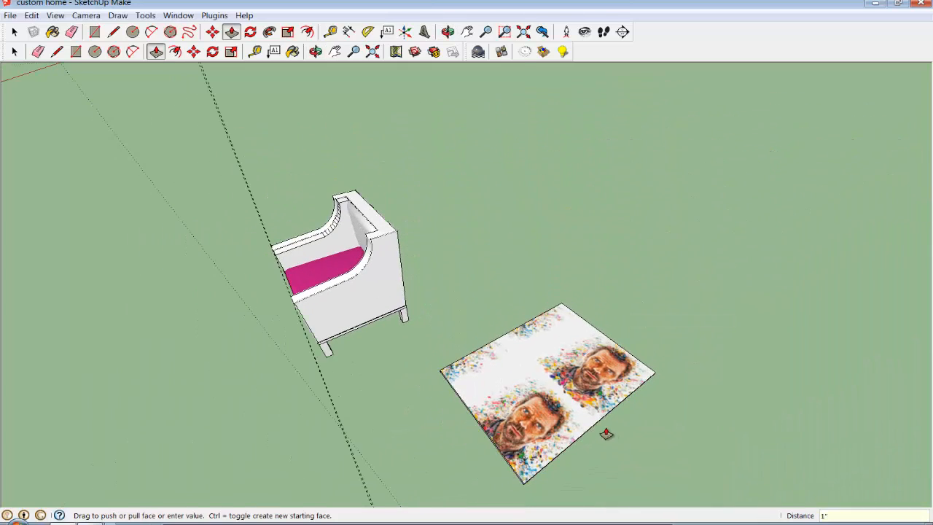
Step: Push the artwork panel's edge face inward to crop off the repeated second portrait above the head
left_click(316, 51)
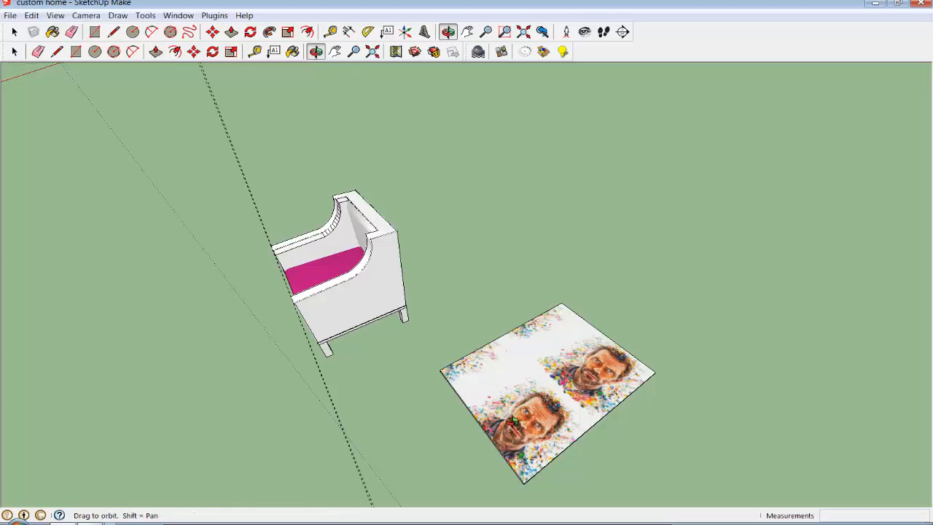
left_click_drag(693, 160, 766, 275)
right_click(724, 287)
left_click(771, 378)
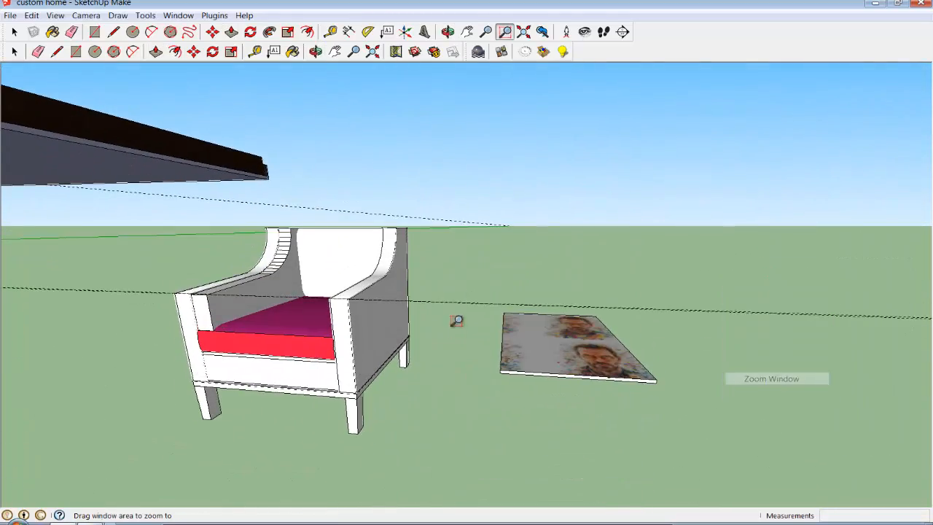
left_click_drag(458, 283, 751, 439)
key("p")
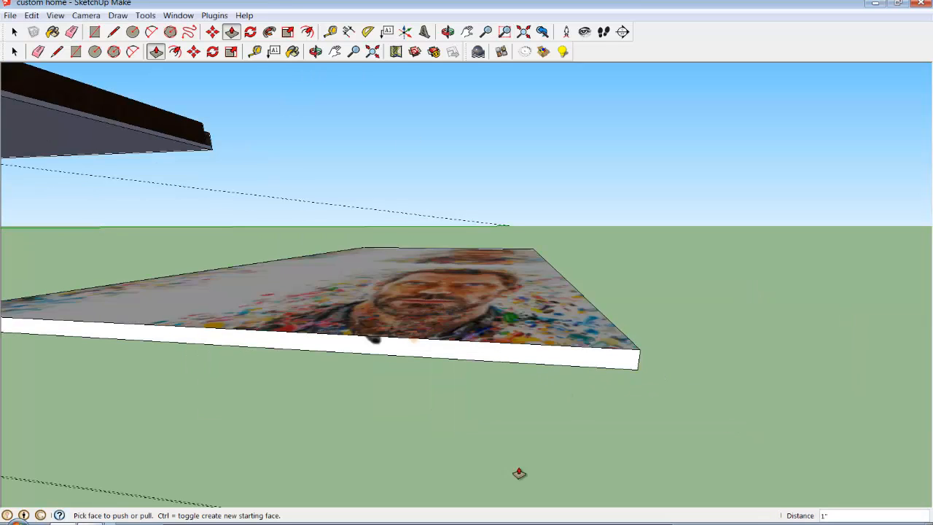
left_click(316, 51)
left_click_drag(344, 89, 372, 374)
right_click(416, 330)
left_click(432, 339)
left_click_drag(478, 333, 397, 200)
Step: Pull the artwork panel's side edge beside the portrait outward by 5/8"
left_click(316, 51)
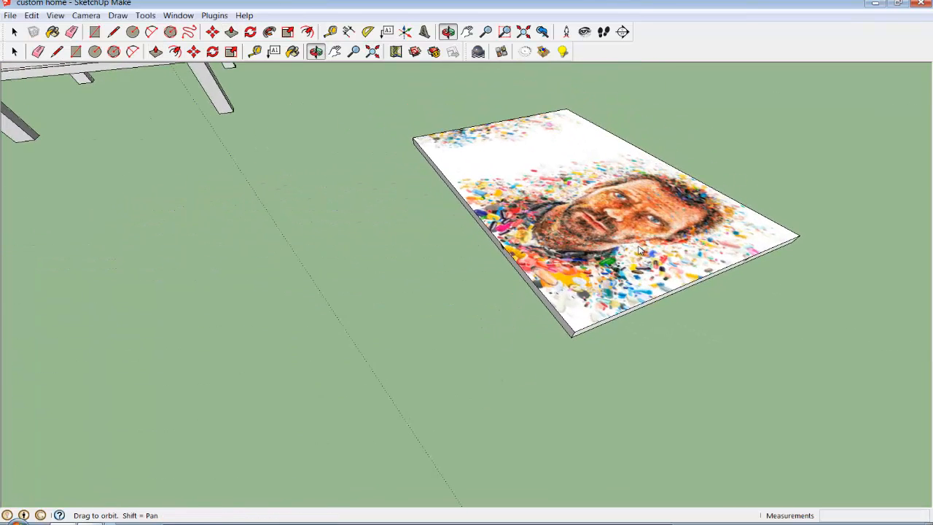
key("p")
left_click_drag(625, 318, 612, 332)
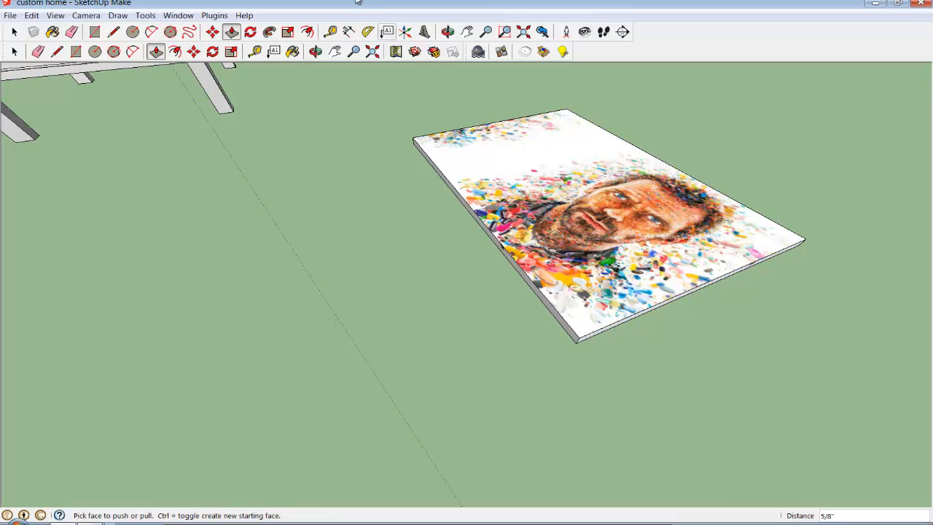
Step: Push the panel's opposite side edge in by 1' 2 5/8" to cut away the blank, repeating part of the picture
left_click(315, 51)
left_click_drag(323, 73, 359, 222)
right_click(360, 224)
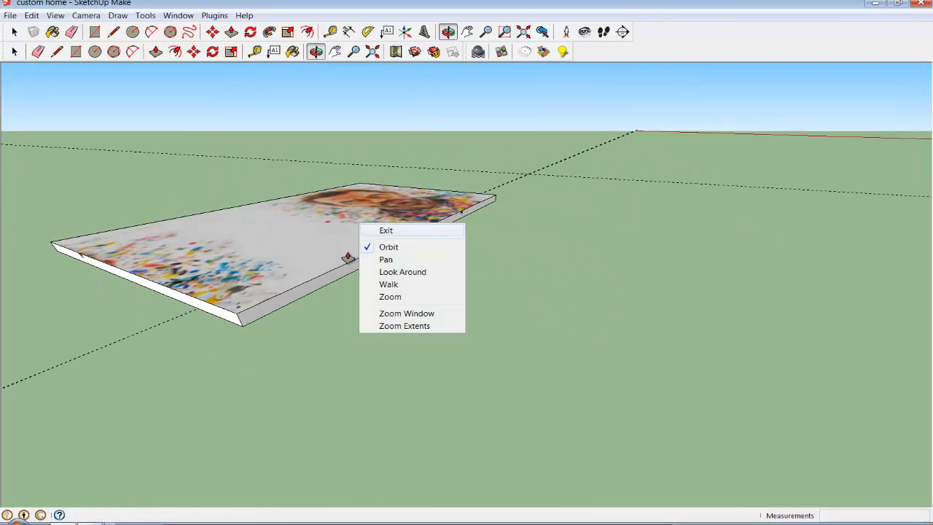
left_click(368, 229)
left_click_drag(229, 320, 386, 253)
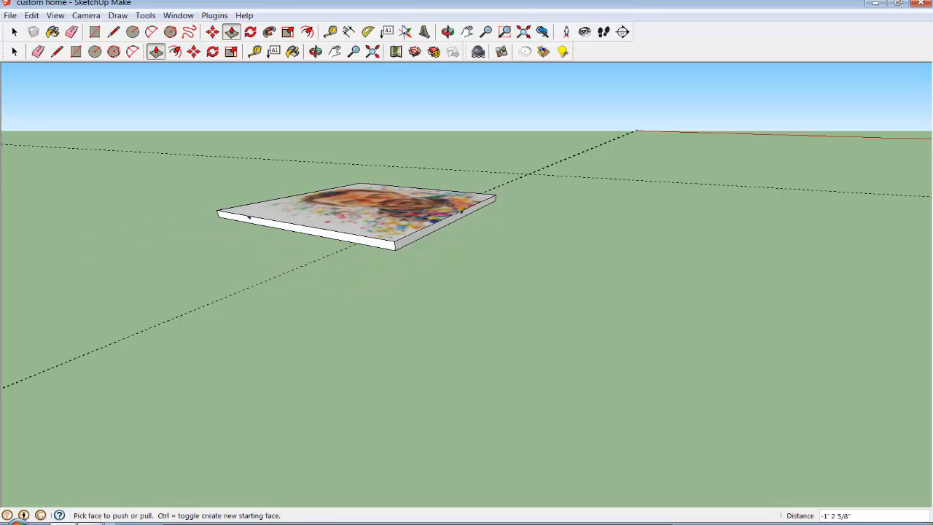
Step: Fine-tune the panel's edges around the single portrait, pulling the edge below the collar out by 1 9/16"
left_click(316, 51)
left_click_drag(408, 204, 491, 252)
right_click(491, 253)
left_click_drag(376, 259, 384, 264)
left_click(315, 51)
left_click_drag(583, 218, 491, 192)
right_click(491, 192)
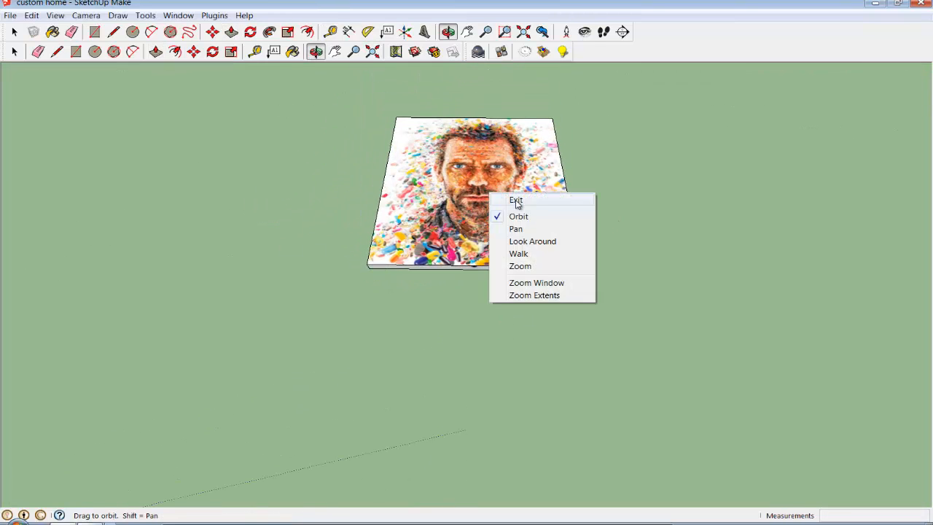
left_click(510, 198)
left_click_drag(496, 272, 498, 285)
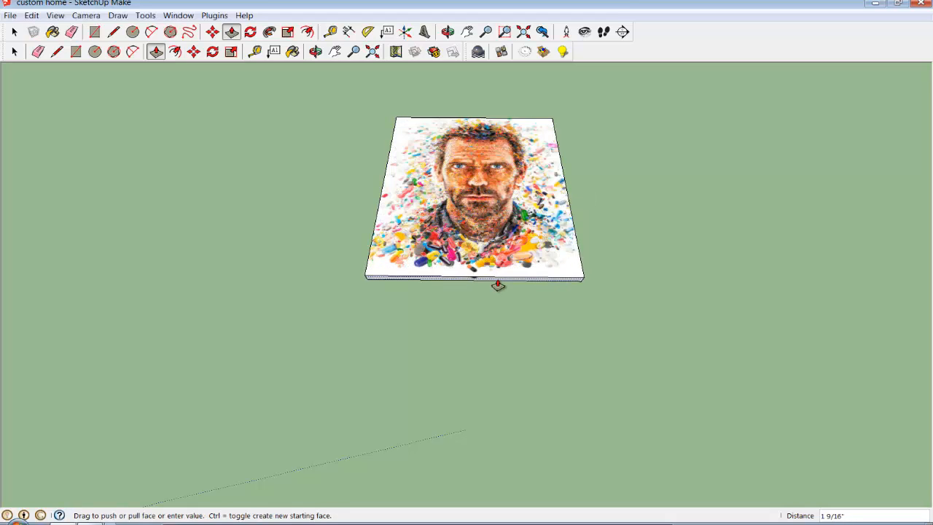
Step: Inspect the cropped artwork panel from several angles to check how the portrait fits
left_click(315, 51)
left_click_drag(561, 306, 565, 176)
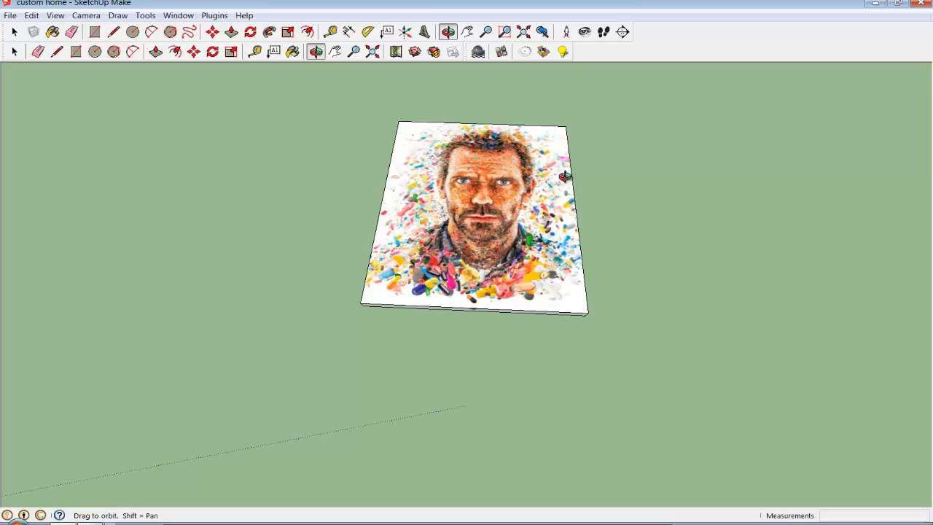
left_click_drag(382, 101, 427, 229)
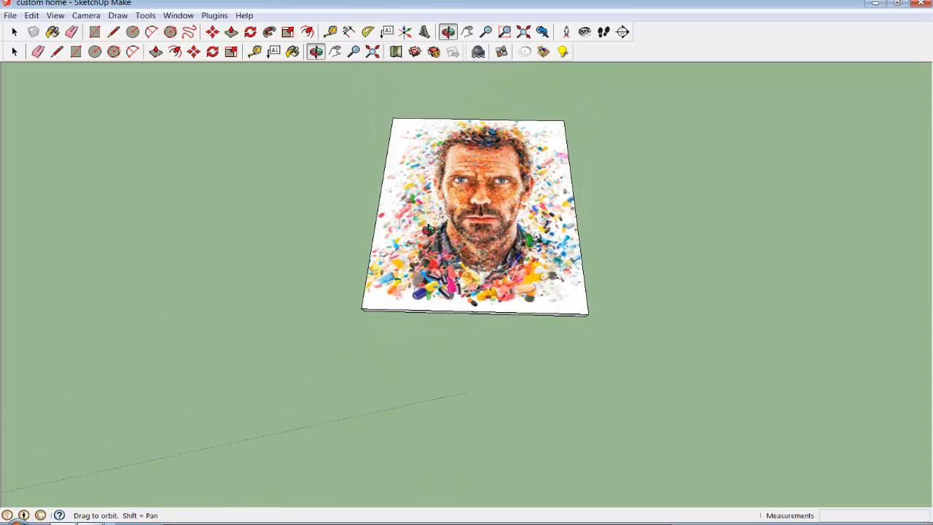
left_click(334, 51)
left_click_drag(492, 150, 468, 200)
right_click(468, 200)
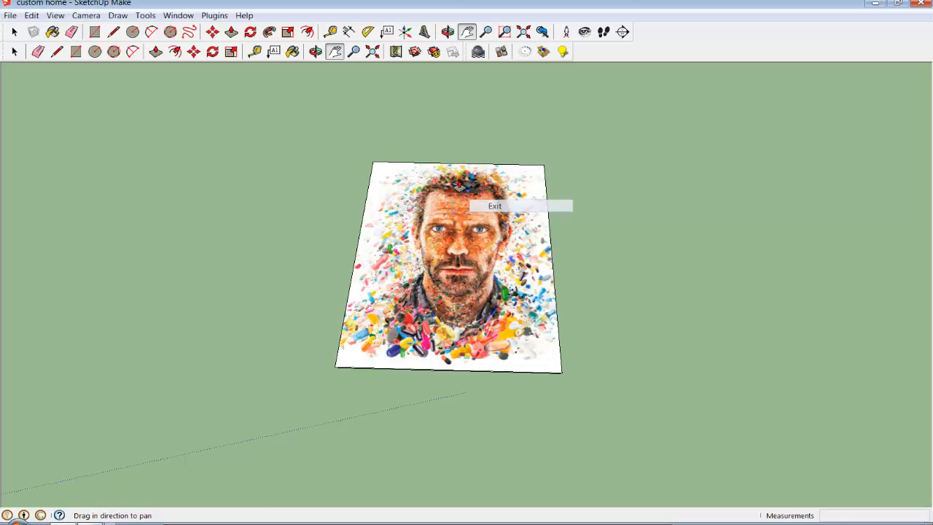
left_click(317, 52)
left_click_drag(399, 132, 410, 193)
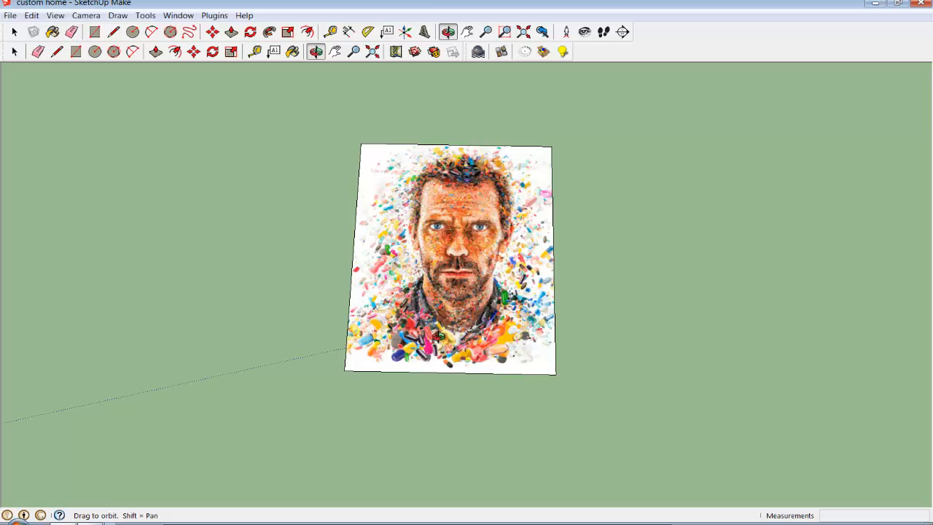
Step: Select the whole artwork panel and make it a component named "weird art"
left_click(14, 51)
left_click_drag(292, 101, 627, 441)
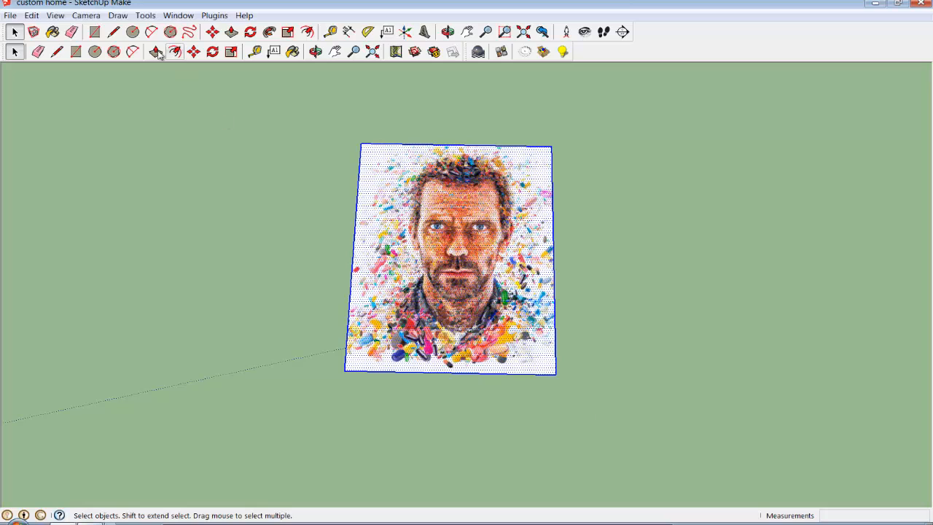
left_click(33, 15)
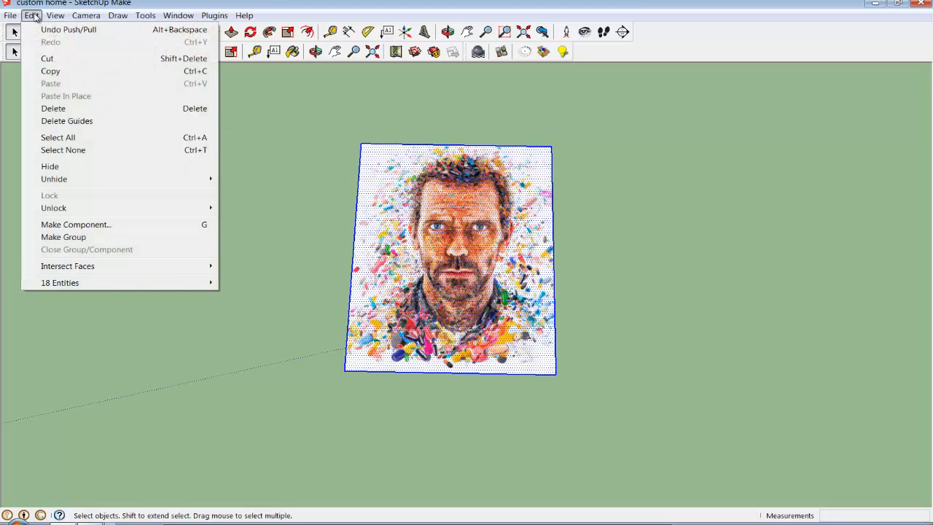
left_click(104, 228)
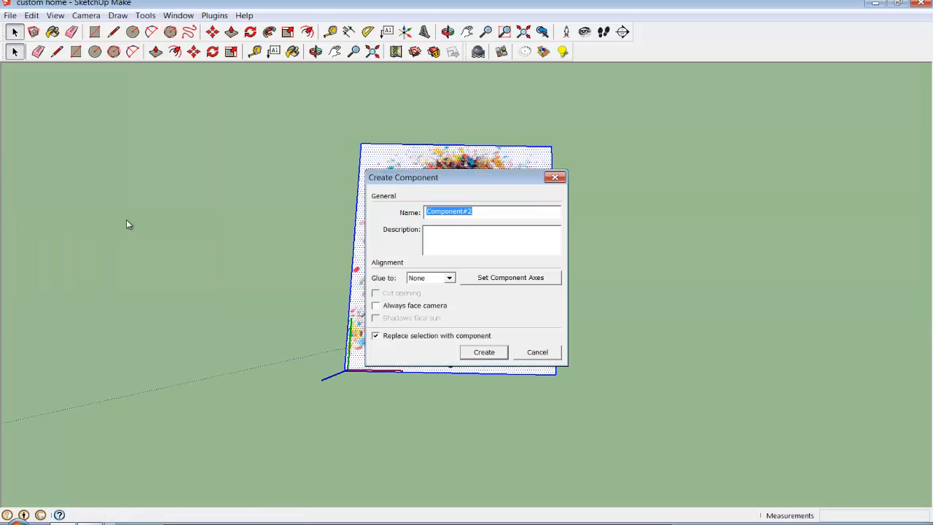
type("weird art")
left_click(448, 233)
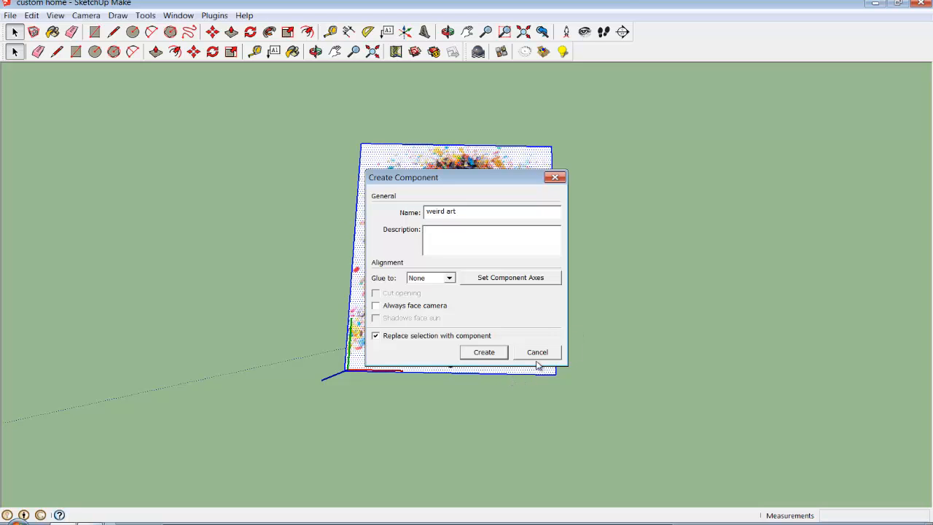
left_click(482, 355)
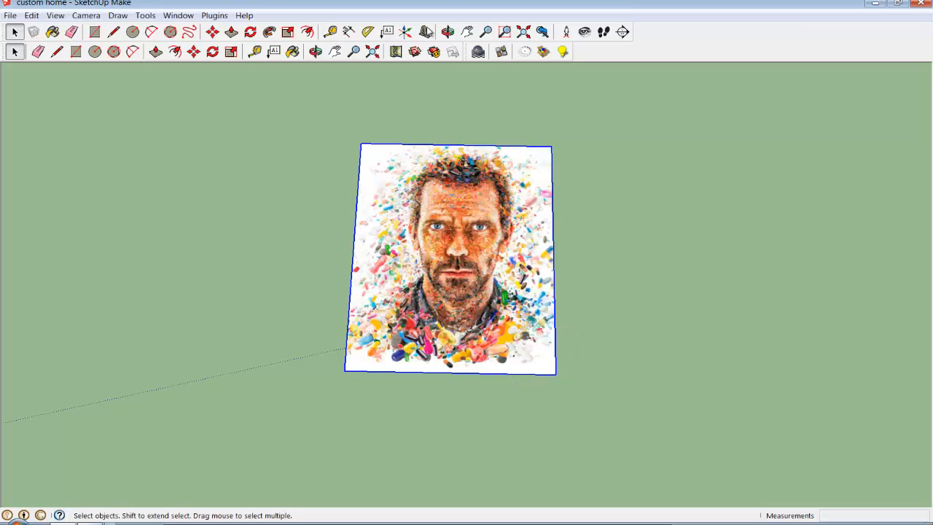
Step: Move the weird art component across the ground as a single object
left_click(193, 51)
left_click(389, 181)
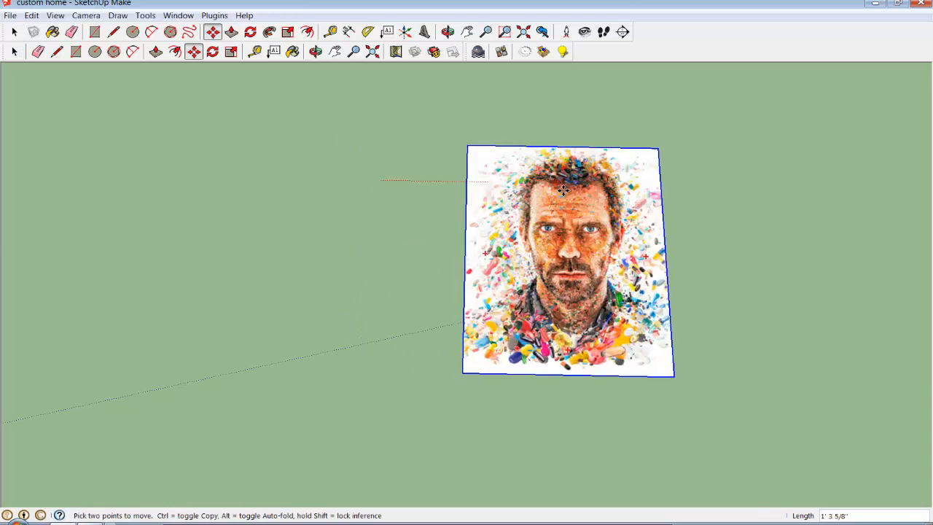
left_click(238, 149)
left_click(351, 189)
left_click(349, 206)
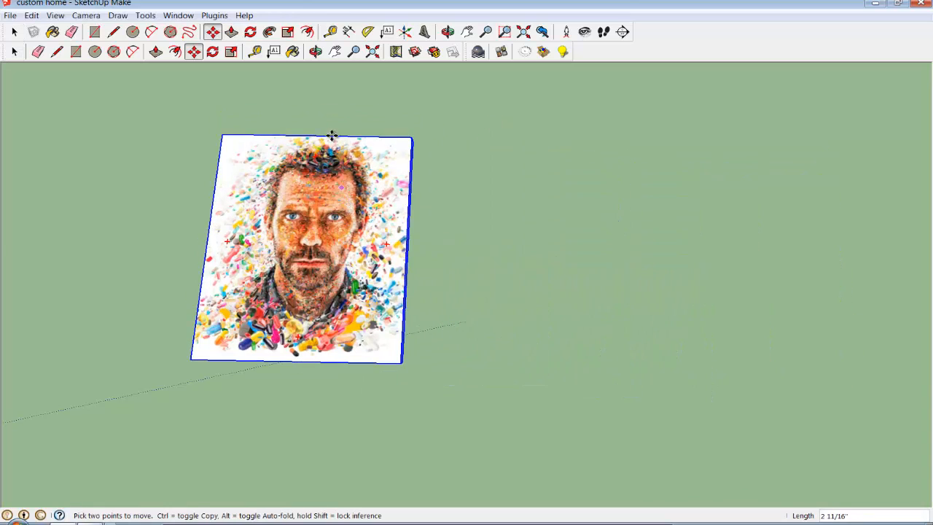
Step: Rotate the weird art component 90 degrees in the plane of the chair's side so it stands upright
left_click(353, 54)
left_click_drag(496, 197, 468, 377)
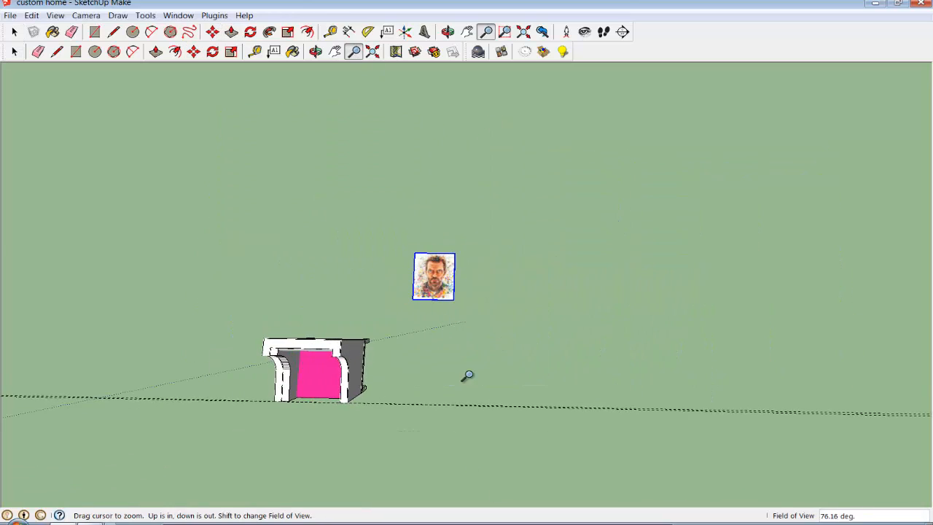
left_click(317, 52)
left_click_drag(292, 252, 435, 273)
right_click(435, 272)
left_click(448, 280)
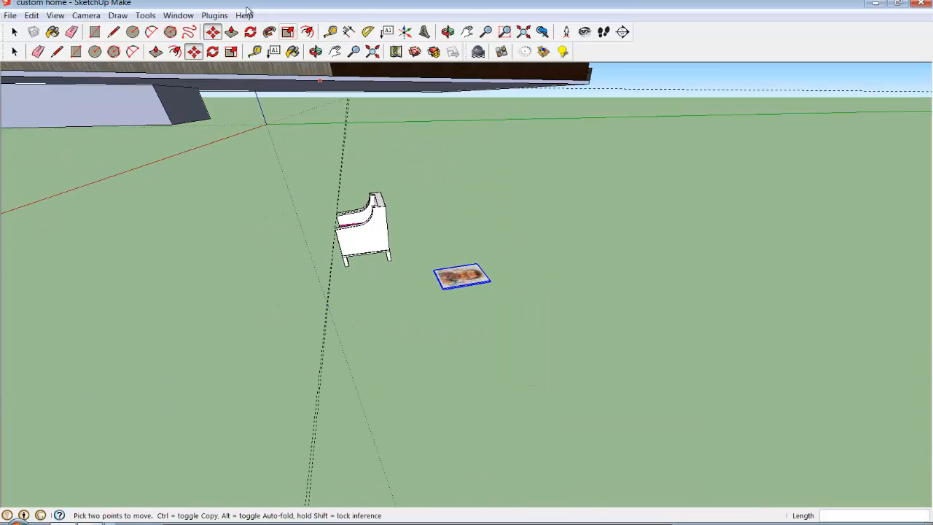
left_click(250, 31)
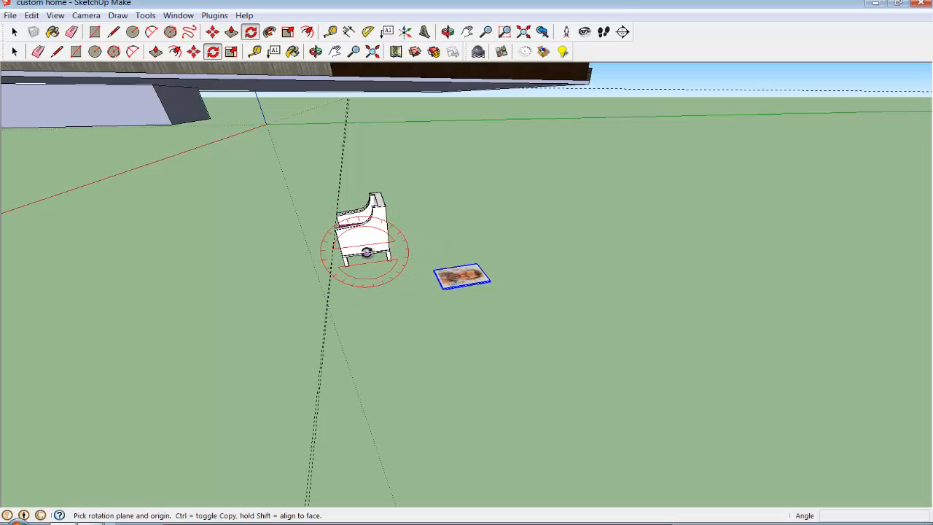
left_click(364, 238)
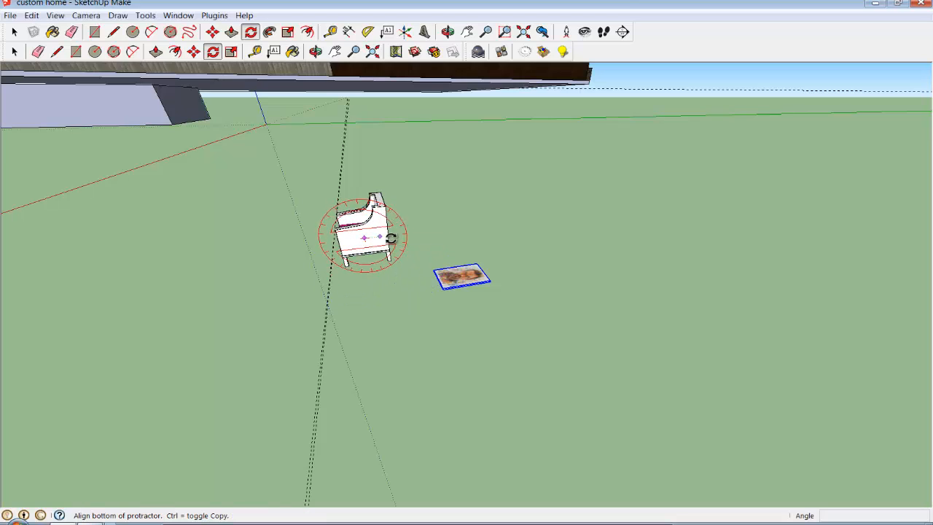
left_click(344, 186)
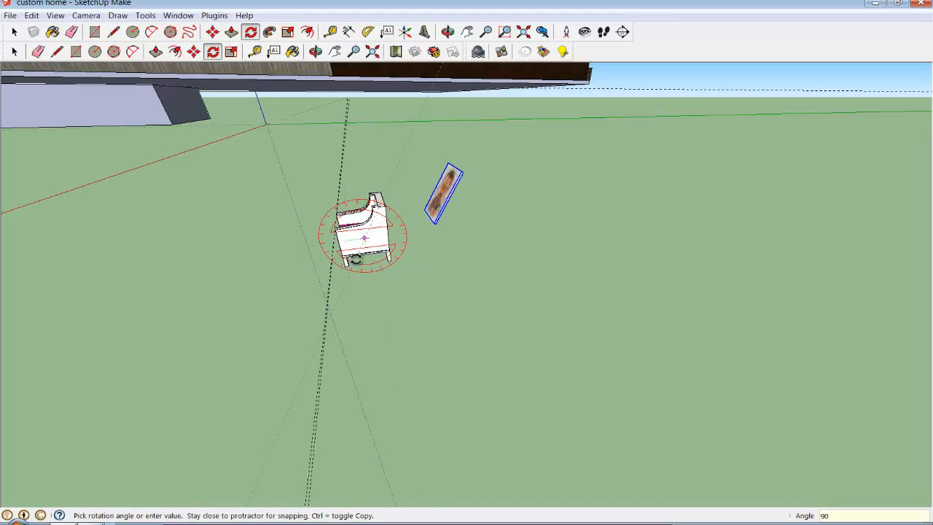
key("Return")
Step: Examine the upright artwork panel up close from the front and side, in relation to the lounge chair
left_click(315, 52)
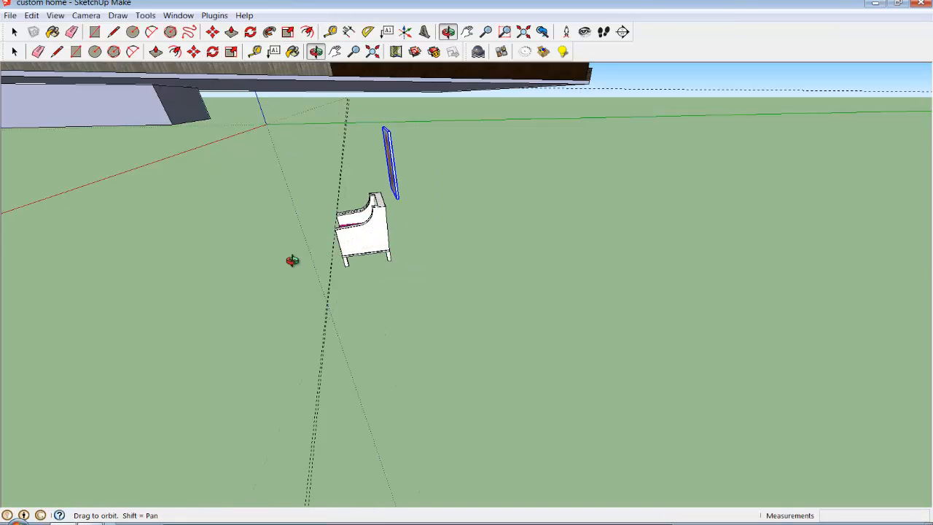
left_click_drag(292, 261, 559, 129)
left_click(335, 51)
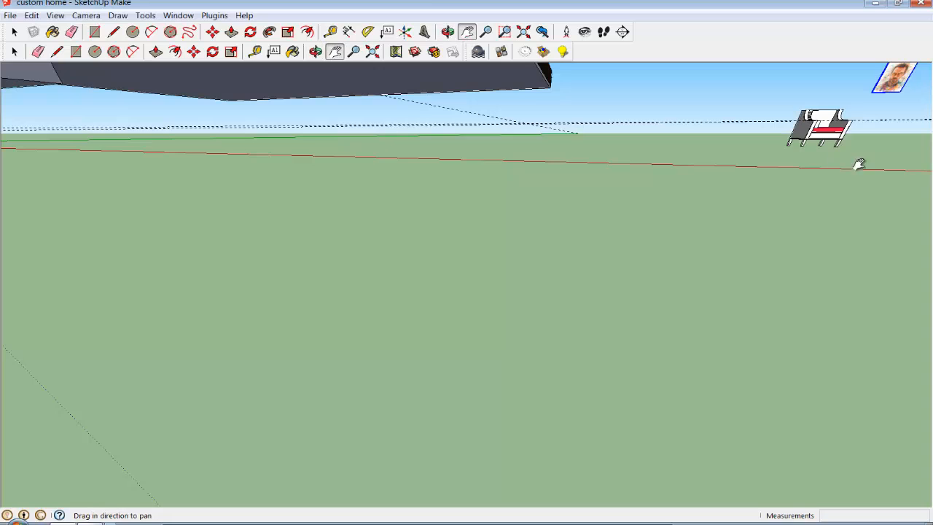
left_click_drag(859, 164, 421, 271)
key("q")
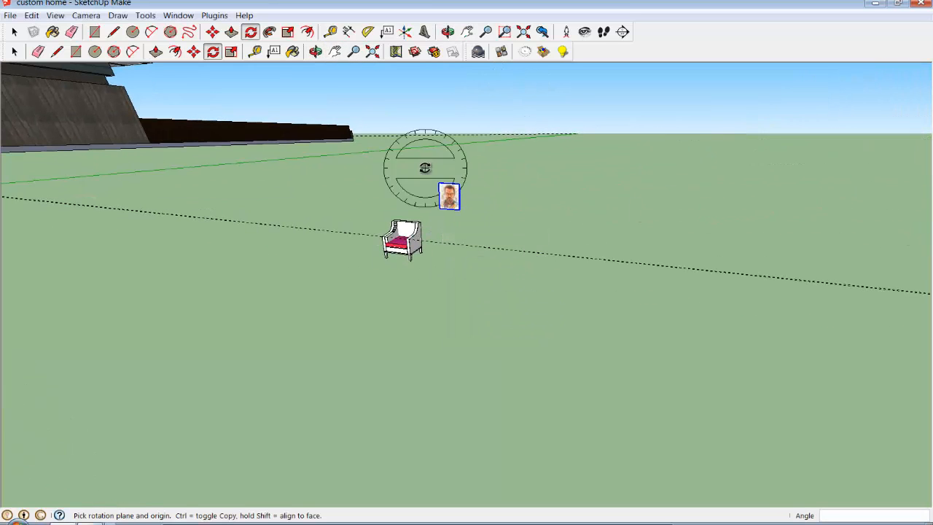
left_click(354, 51)
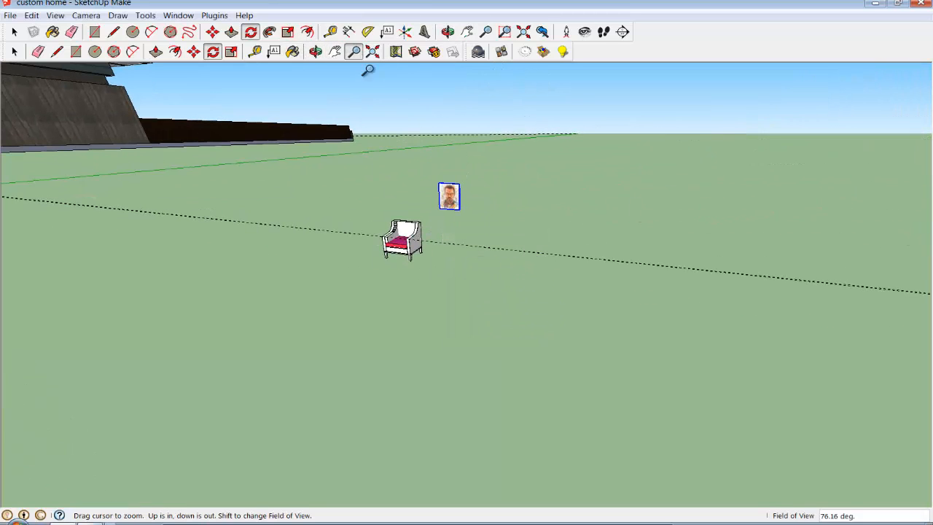
right_click(417, 123)
left_click(467, 213)
left_click_drag(415, 163, 514, 223)
key("q")
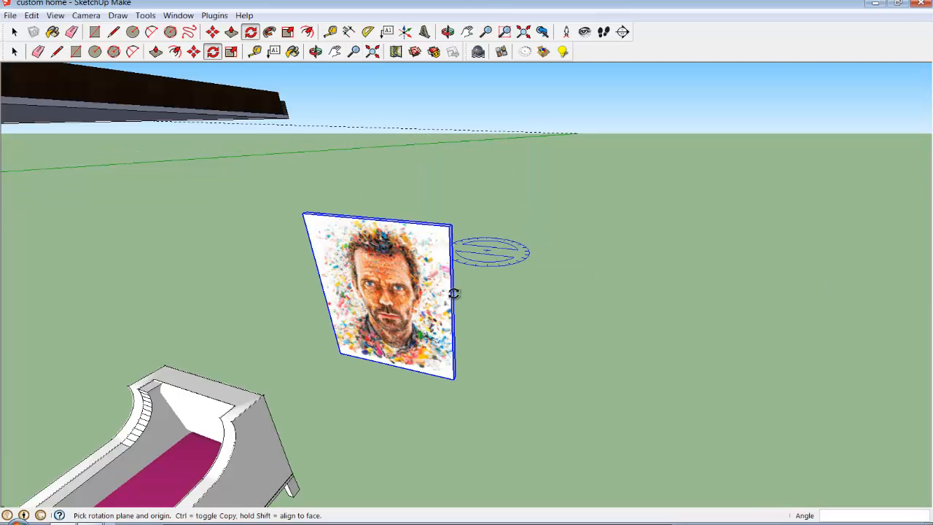
middle_click_drag(355, 79, 402, 157)
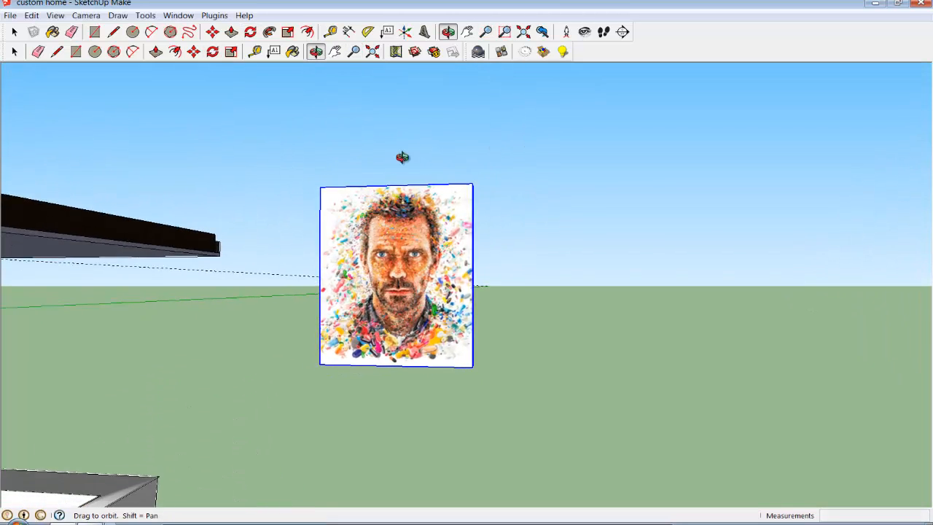
left_click_drag(403, 157, 434, 221)
right_click(456, 221)
left_click(461, 226)
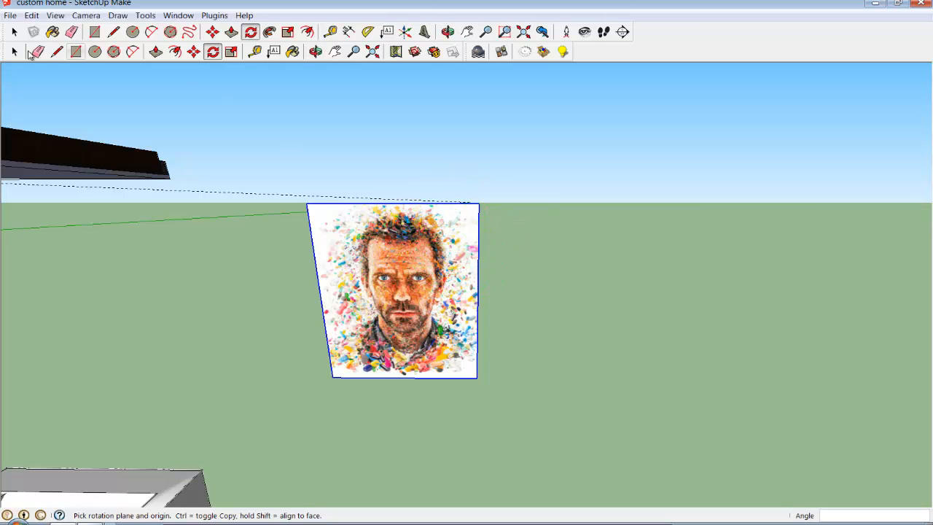
Step: Open the weird art component for editing, measure its top edge, rescale the component so that edge is 3' long, and close it
left_click(14, 51)
double_click(406, 314)
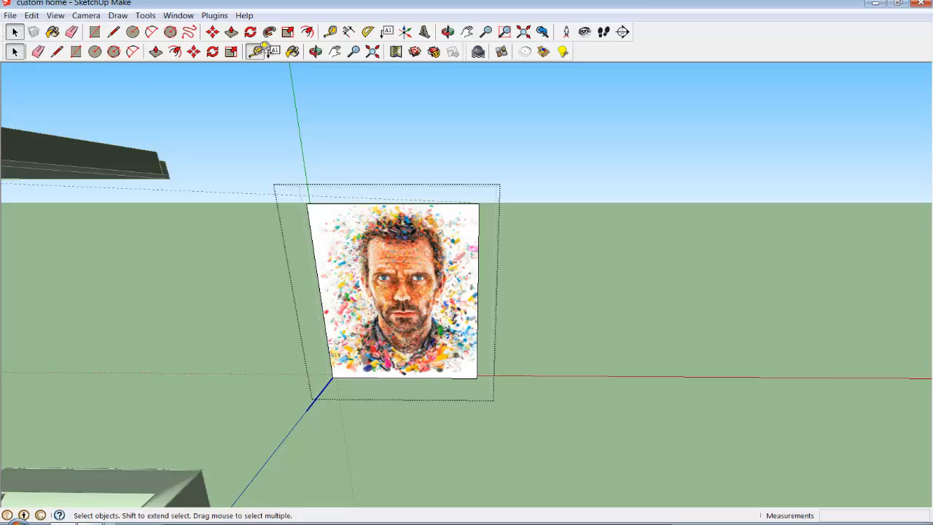
left_click(263, 48)
left_click(306, 203)
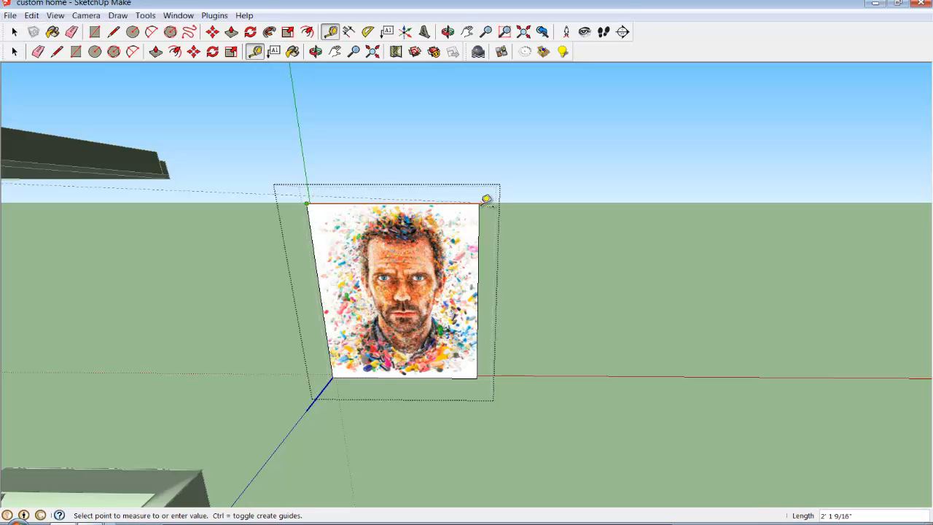
left_click(479, 203)
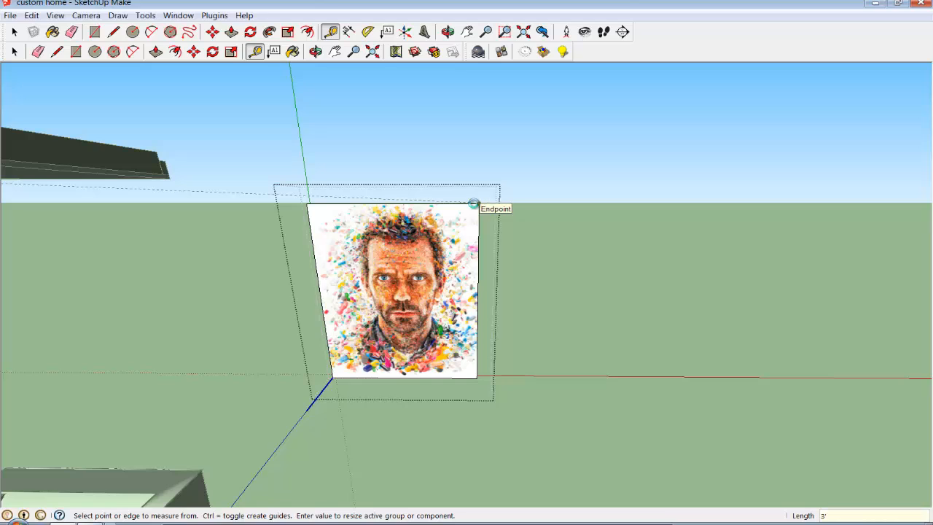
left_click(489, 291)
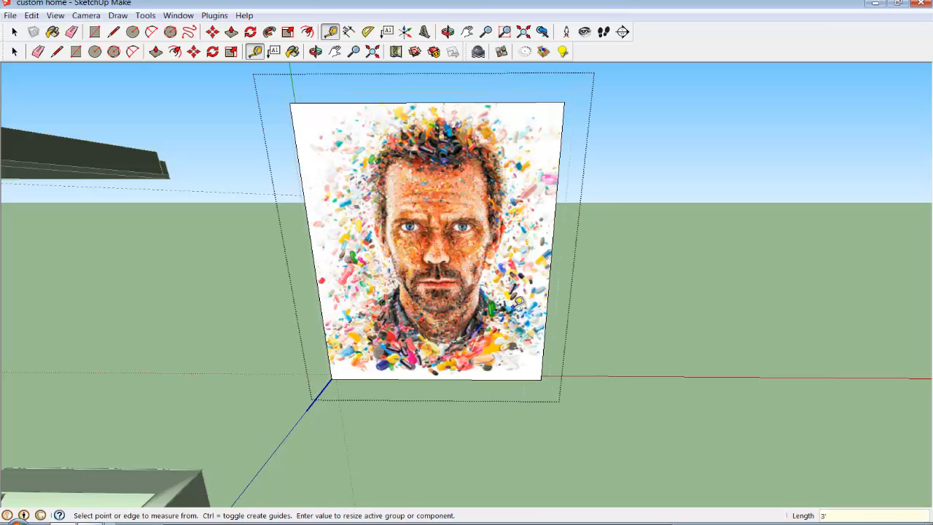
key("space")
left_click(281, 279)
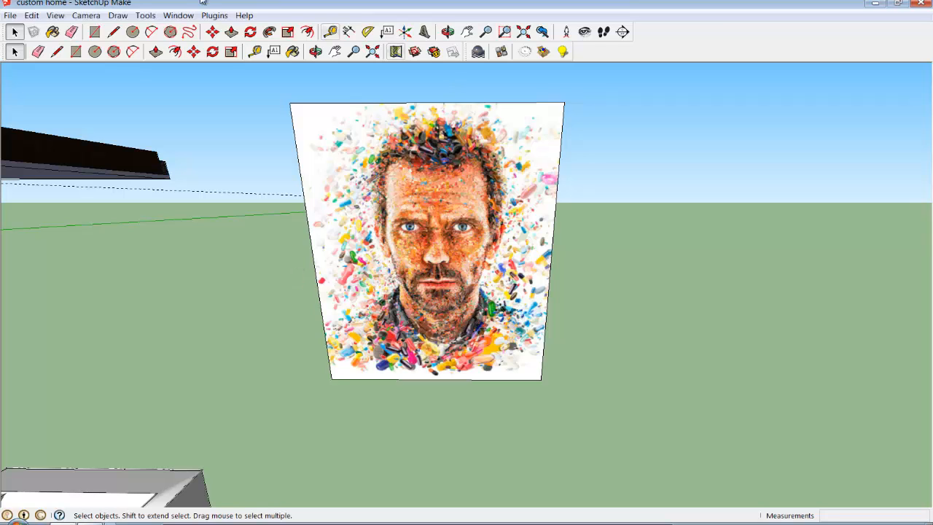
Step: Compare the size of the resized artwork panel with the lounge chair from the front and from above
left_click(353, 51)
left_click_drag(503, 336, 503, 362)
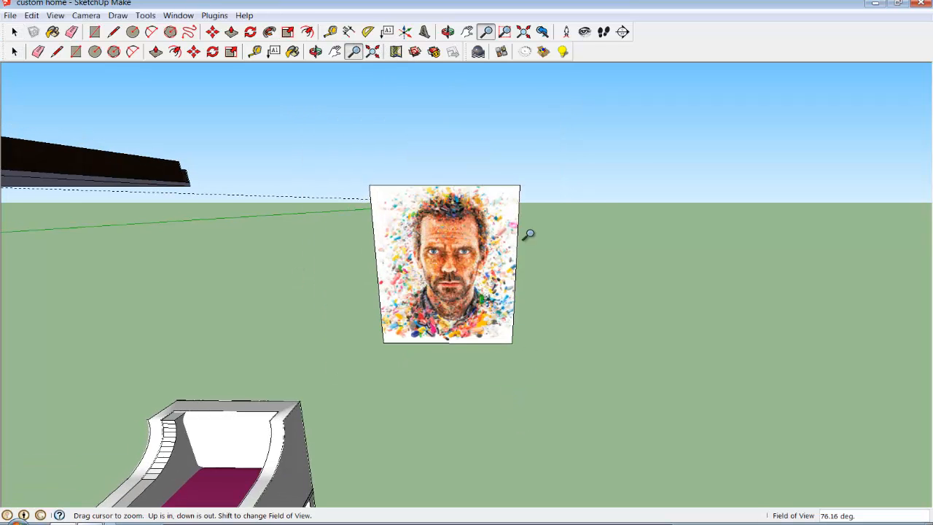
left_click_drag(513, 273, 482, 436)
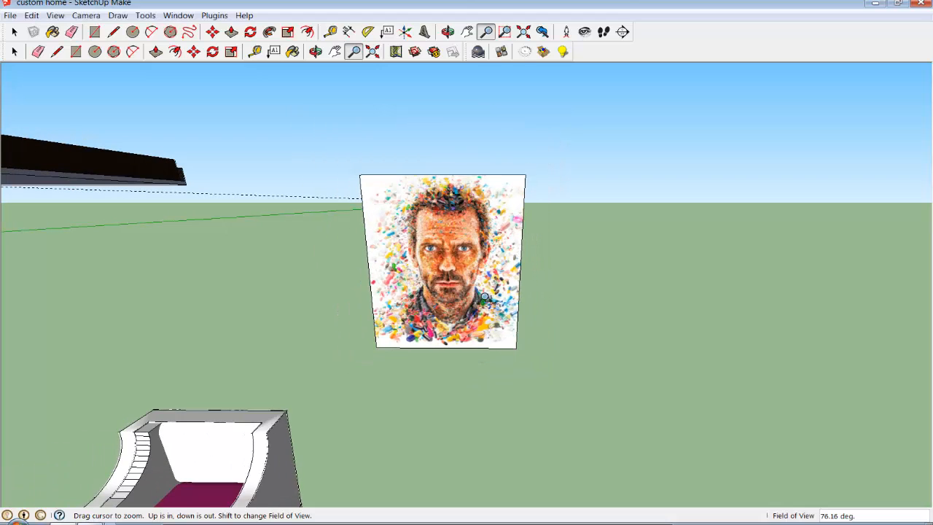
left_click(315, 52)
left_click_drag(511, 132, 569, 306)
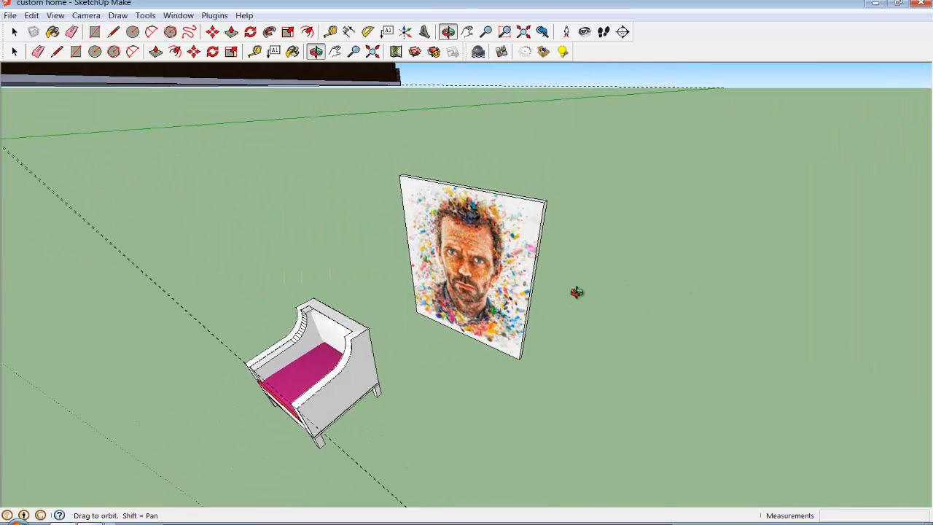
left_click(354, 52)
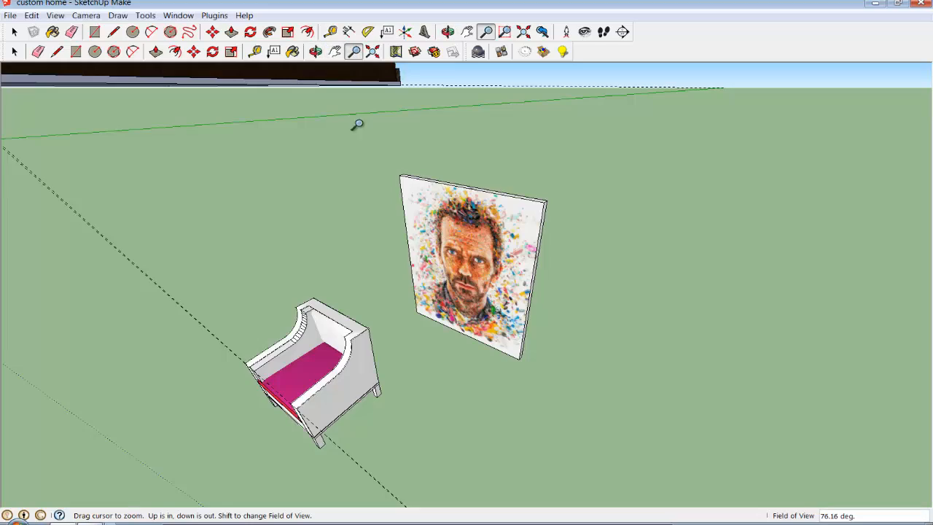
left_click_drag(358, 126, 339, 343)
scroll(340, 342, "down", 3)
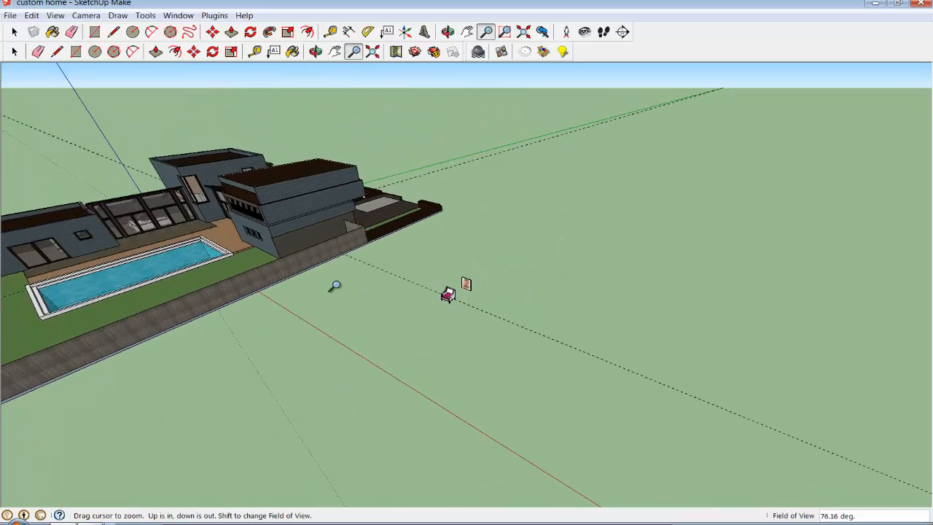
Step: Examine the whole house and the glazed facades around the poolside courtyard corner
key("h")
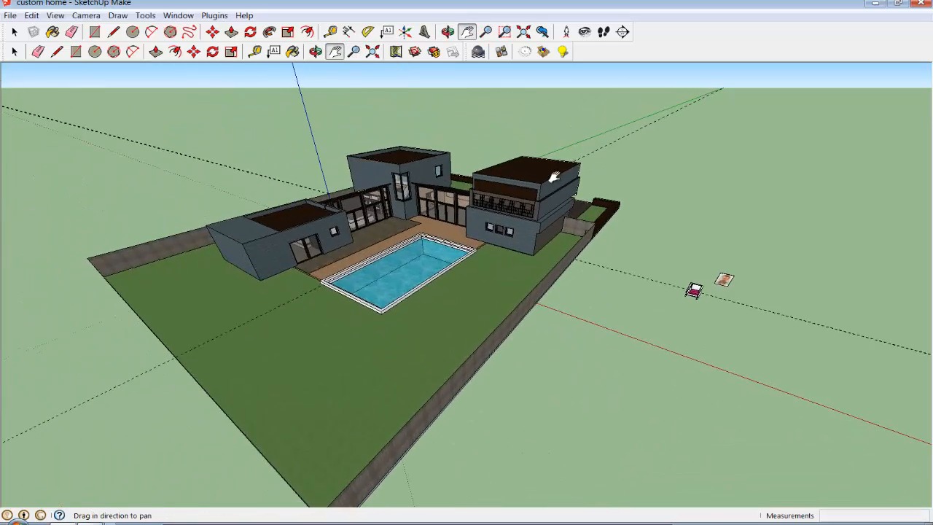
left_click_drag(463, 252, 425, 220)
right_click(445, 214)
left_click(493, 303)
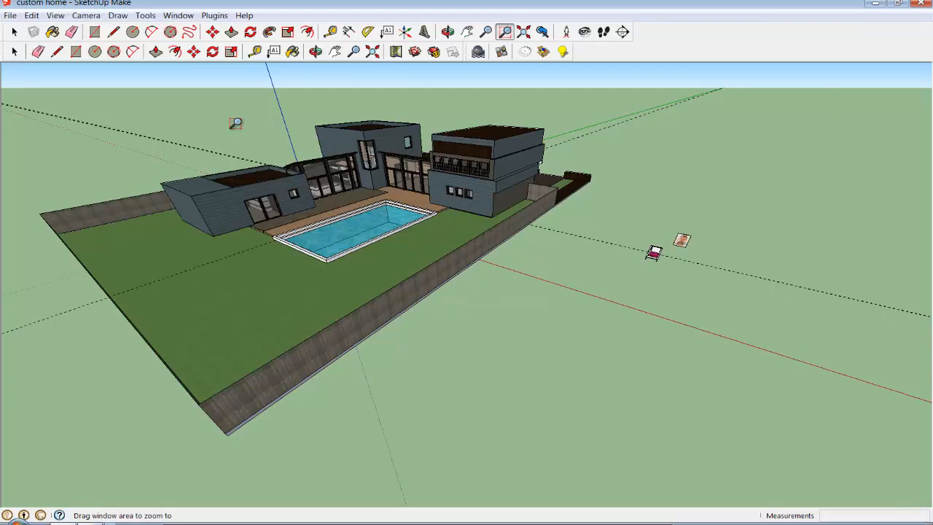
left_click_drag(202, 110, 599, 253)
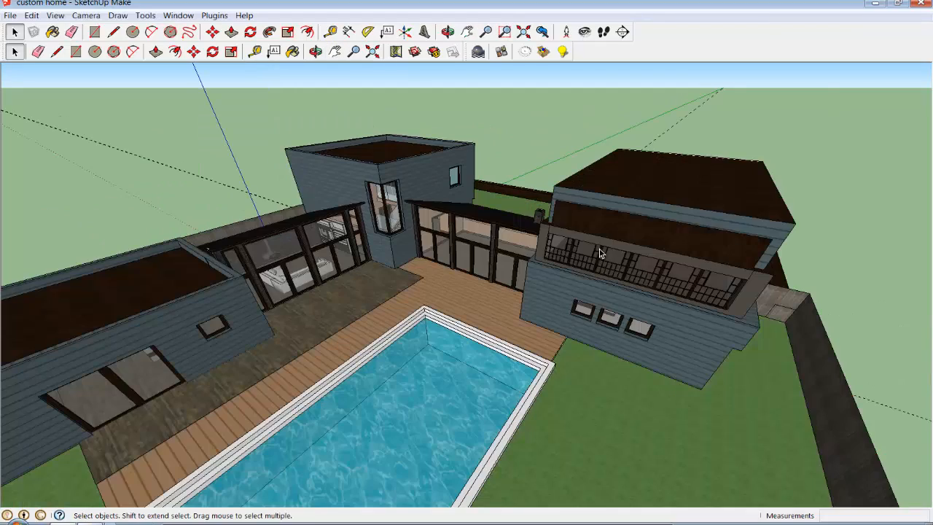
left_click(316, 52)
left_click_drag(479, 275, 467, 261)
scroll(438, 251, "up", 10)
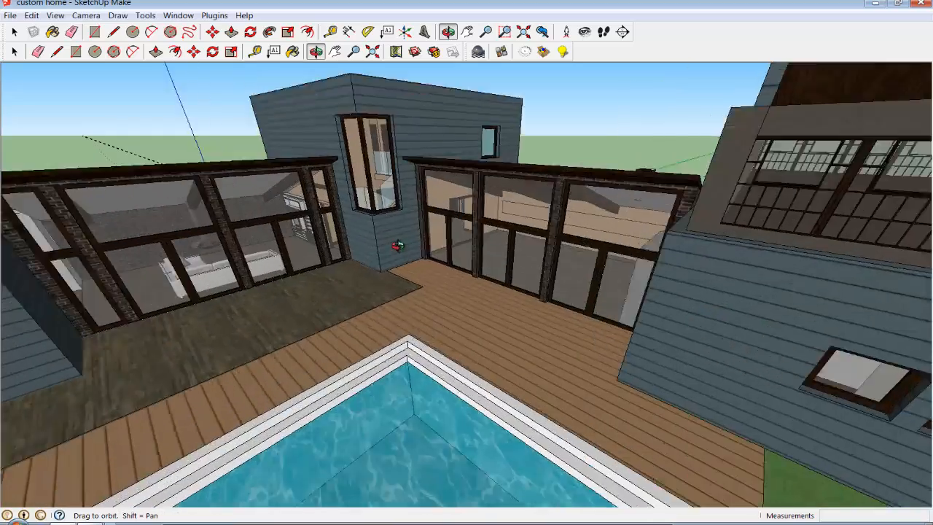
scroll(403, 236, "down", 3)
scroll(403, 236, "down", 2)
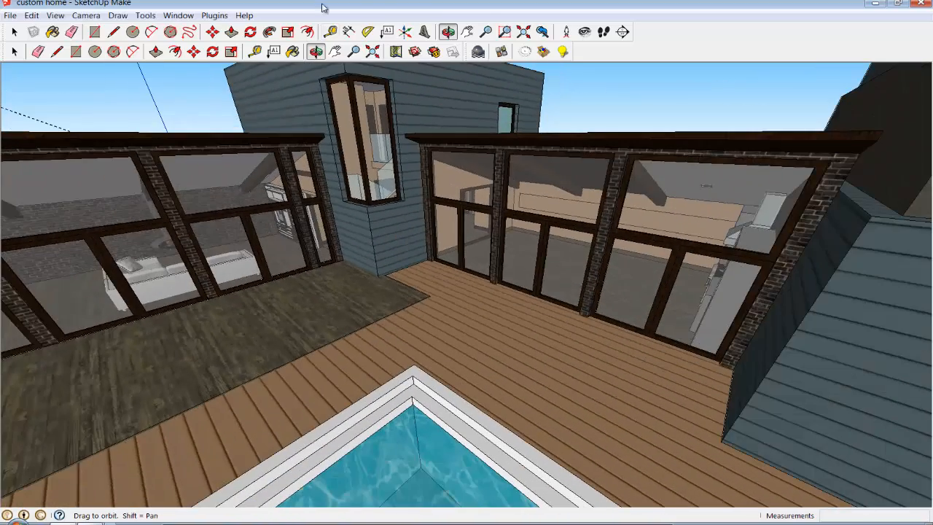
left_click(338, 54)
left_click_drag(390, 255, 404, 212)
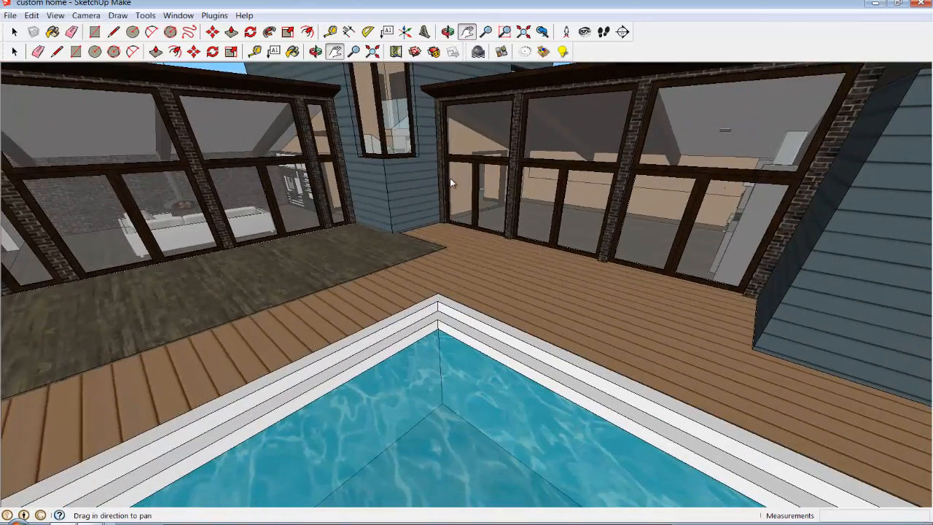
key("space")
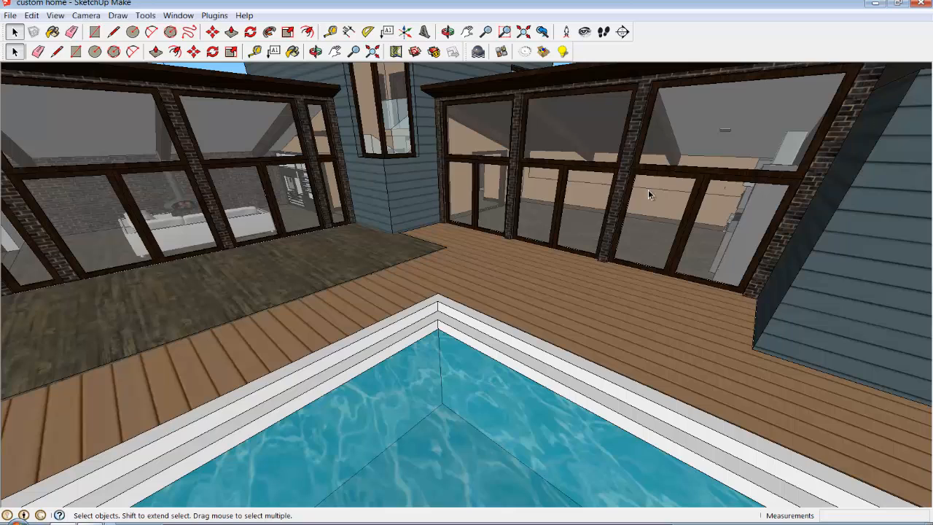
Step: Turn on the Profiles edge style for the model display
left_click(56, 16)
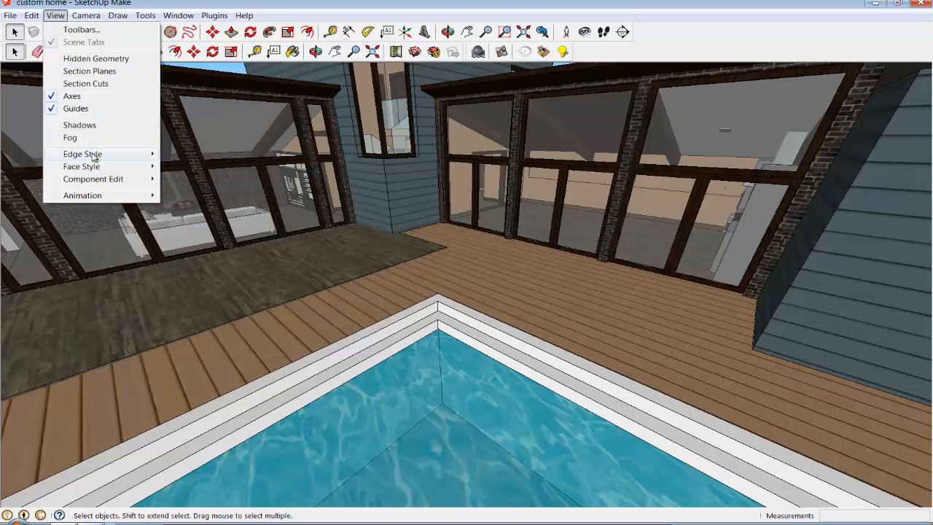
mouse_move(95, 158)
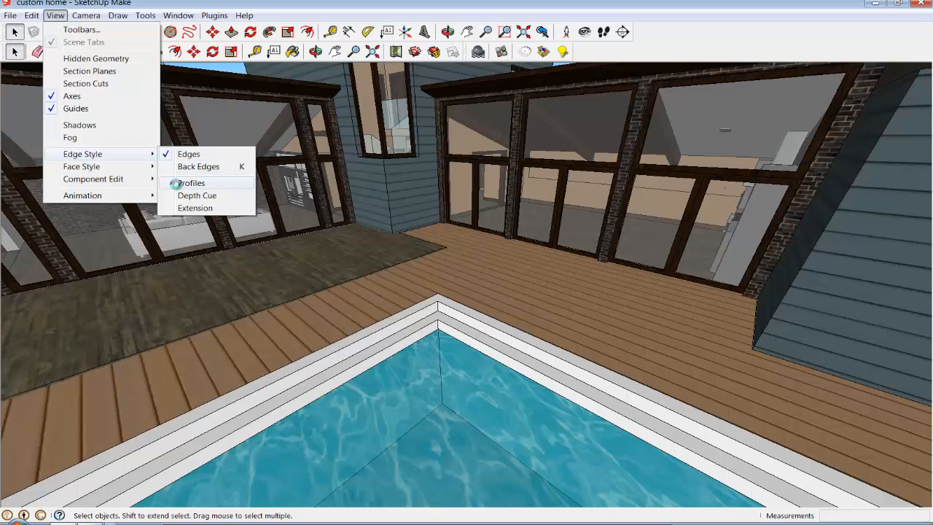
left_click(204, 184)
left_click(194, 184)
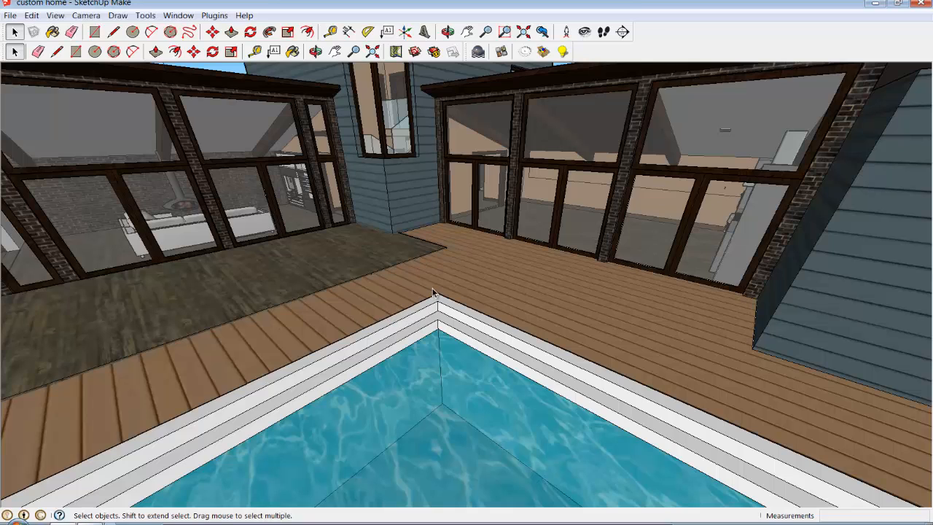
Step: Turn on the Back Edges edge style so hidden edges display as dashed lines
left_click(55, 16)
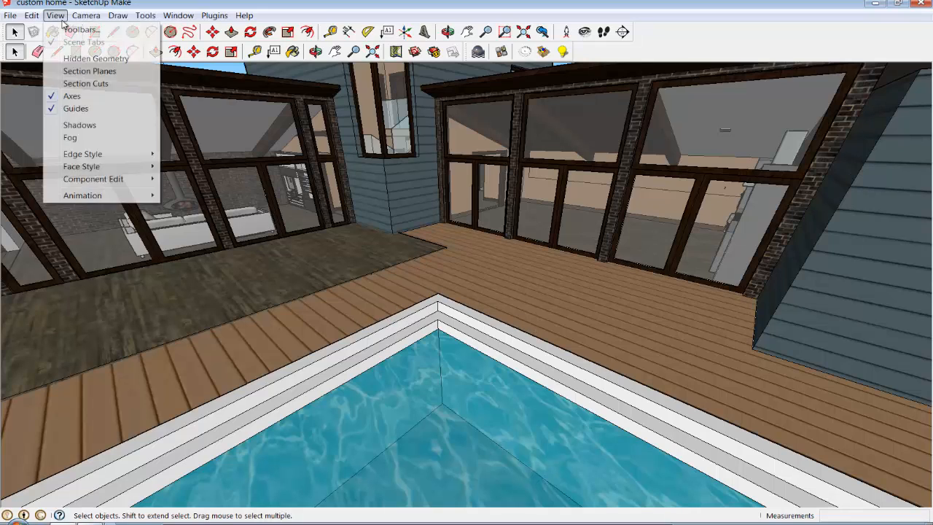
mouse_move(110, 154)
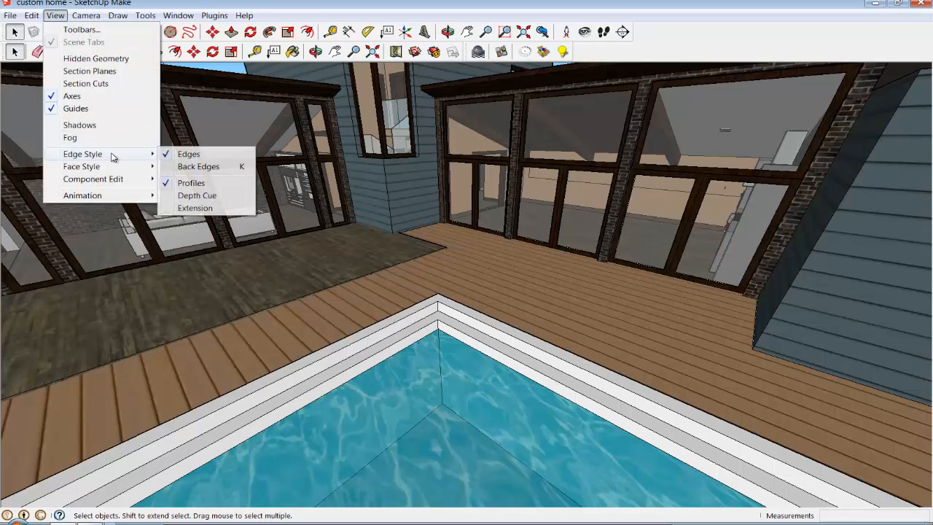
left_click(209, 167)
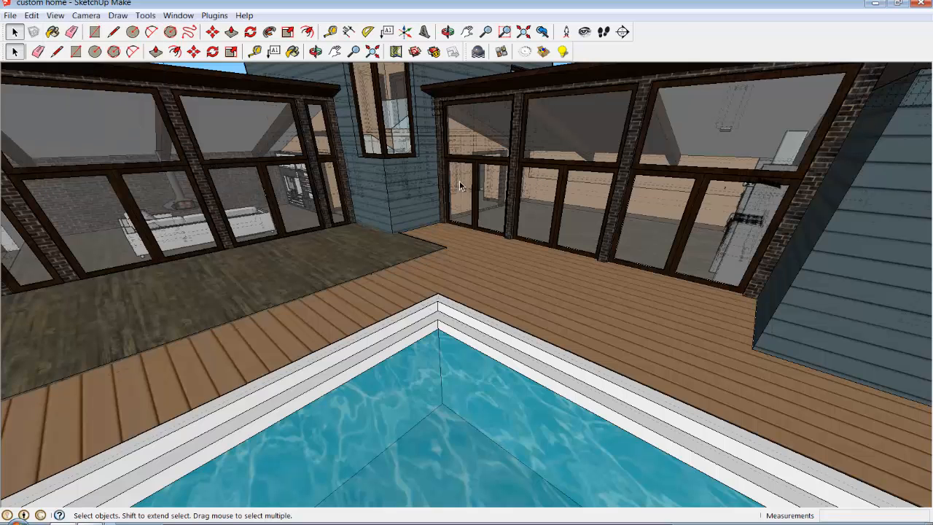
Step: Examine the dashed back edges around the courtyard corner, the corner window and the kitchen interior
scroll(428, 162, "up", 3)
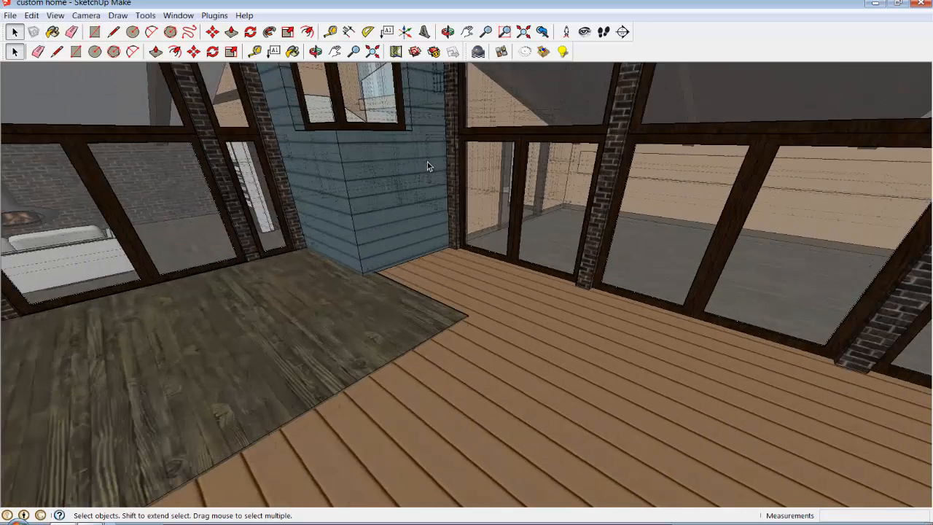
scroll(426, 151, "down", 3)
scroll(425, 150, "up", 2)
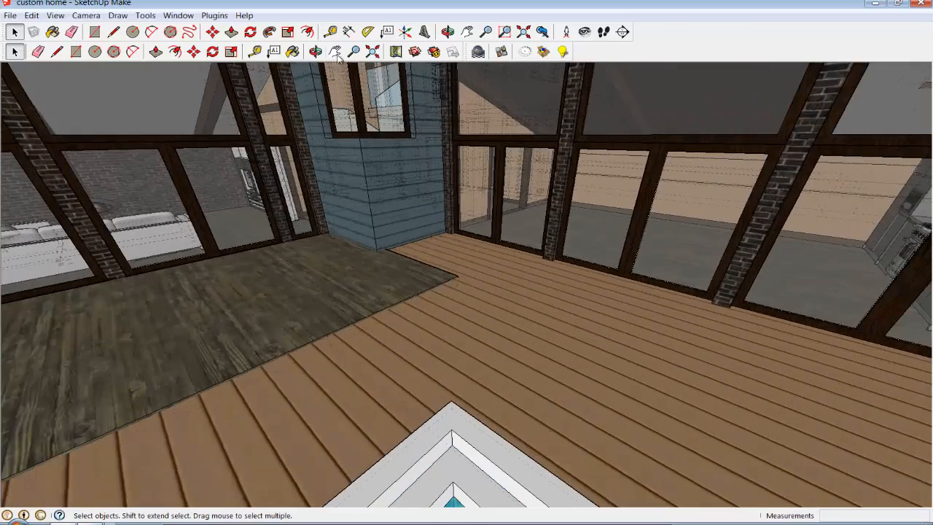
left_click(335, 52)
left_click_drag(423, 109, 462, 261)
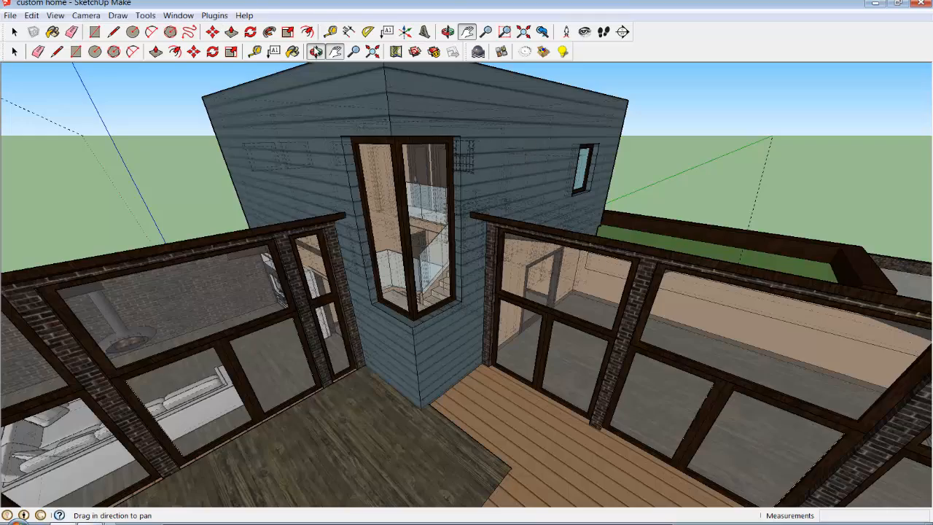
left_click(316, 52)
left_click_drag(397, 307, 370, 35)
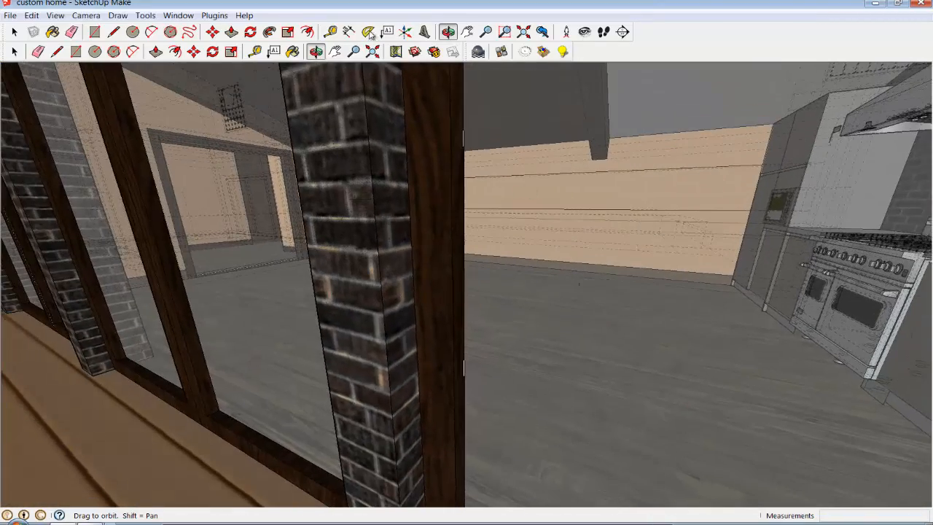
left_click(334, 51)
left_click_drag(354, 150, 210, 207)
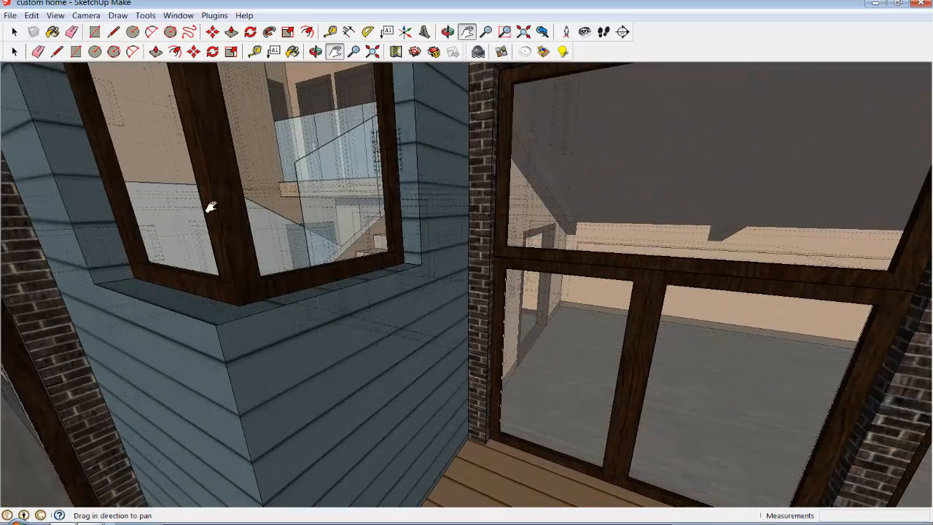
Step: Turn off the Profiles edge style and turn on Depth Cue for the model display
left_click(54, 15)
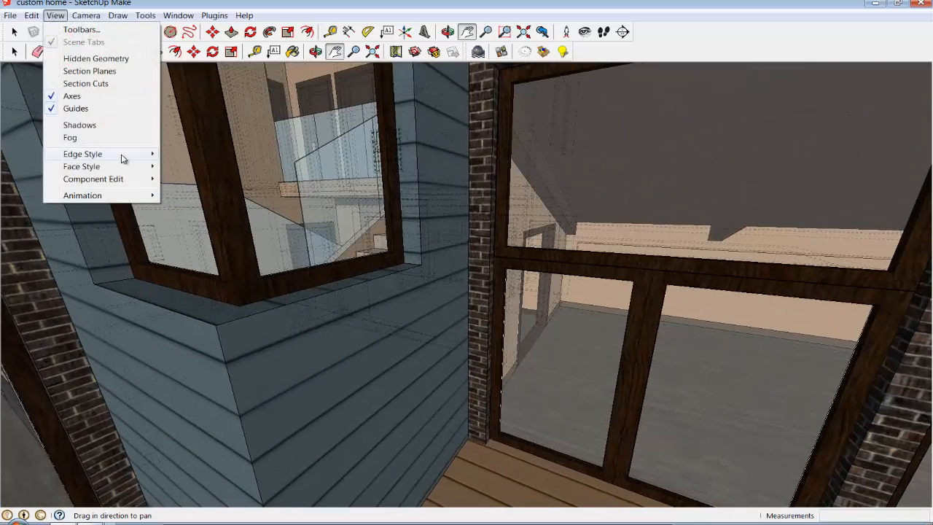
mouse_move(122, 156)
left_click(218, 185)
left_click(54, 15)
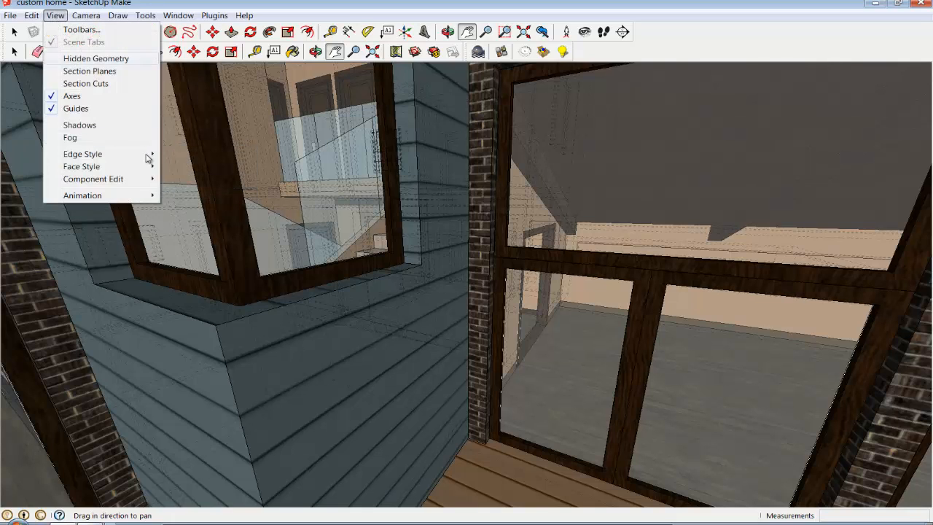
mouse_move(125, 156)
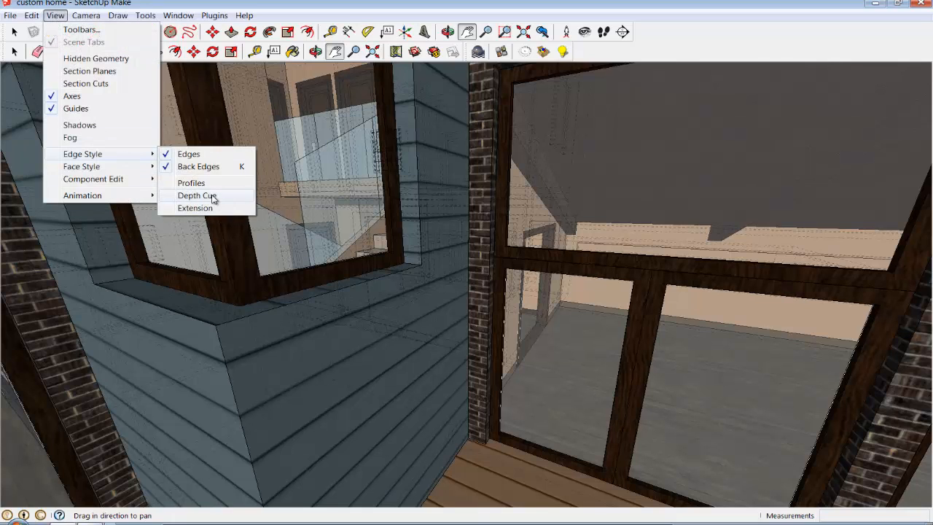
left_click(208, 186)
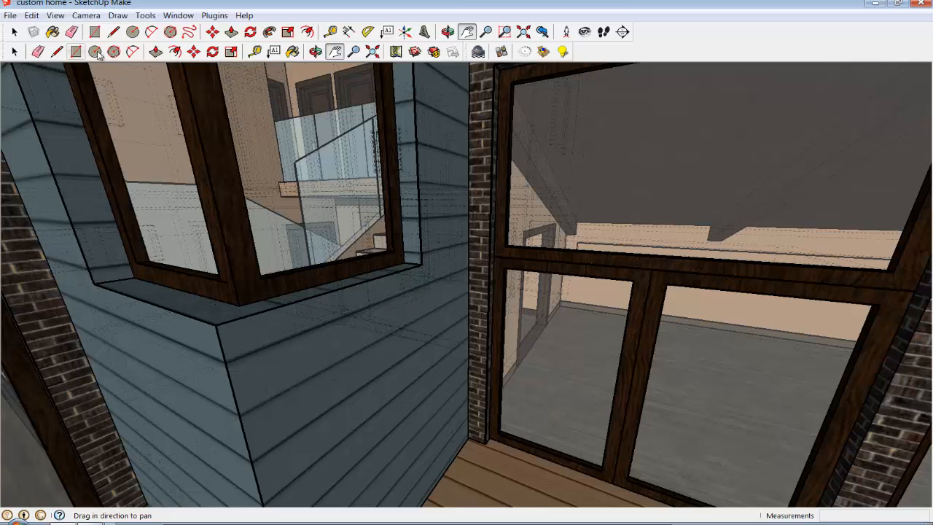
Step: Turn on the Extension edge style and view more of the courtyard corner with it
left_click(55, 16)
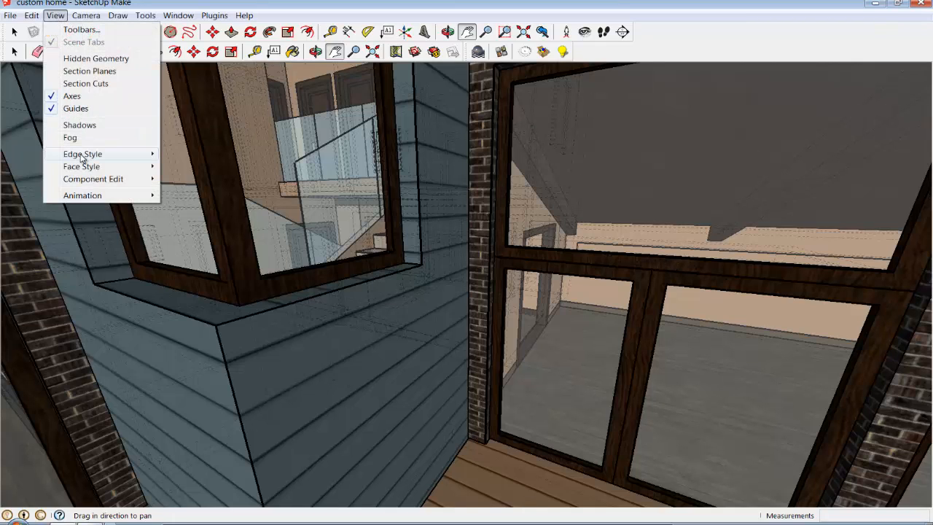
mouse_move(84, 156)
left_click(212, 209)
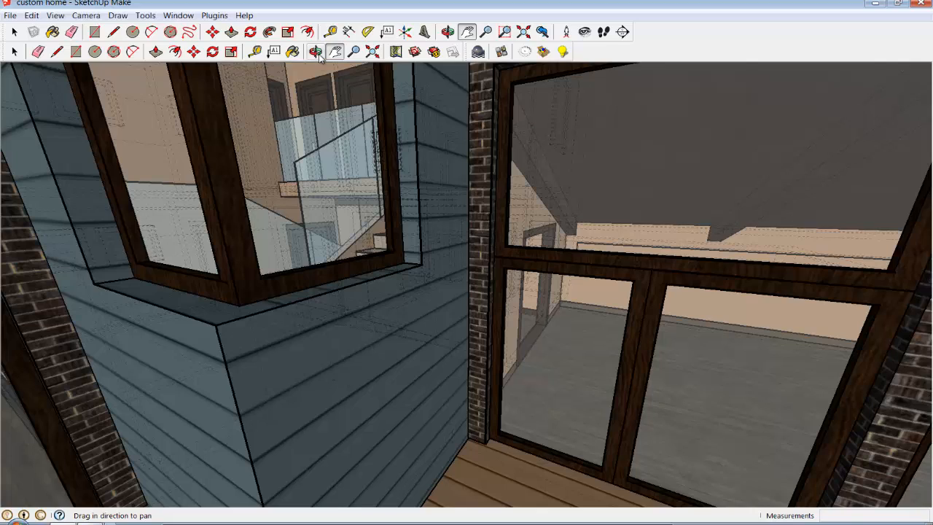
left_click(354, 53)
left_click_drag(455, 219, 468, 317)
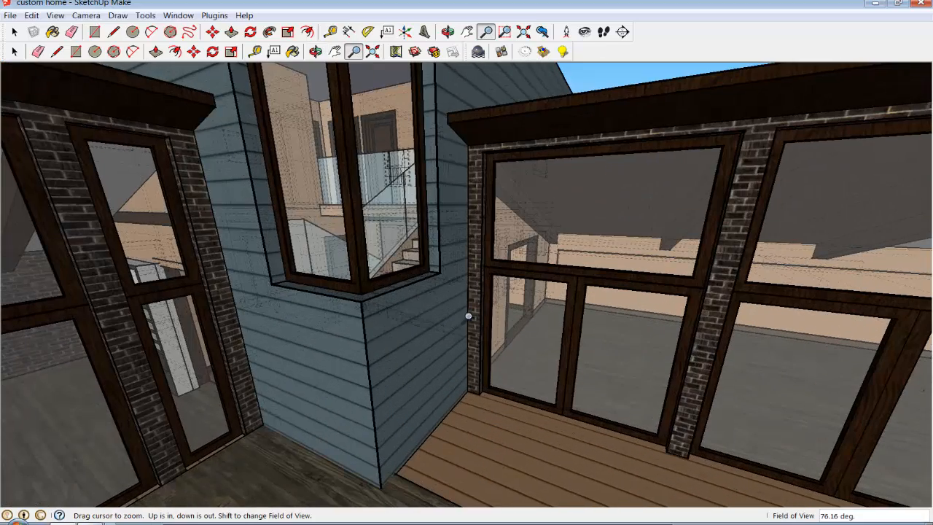
Step: Turn off the Back Edges, Depth Cue and Extension edge styles
left_click(55, 15)
mouse_move(102, 159)
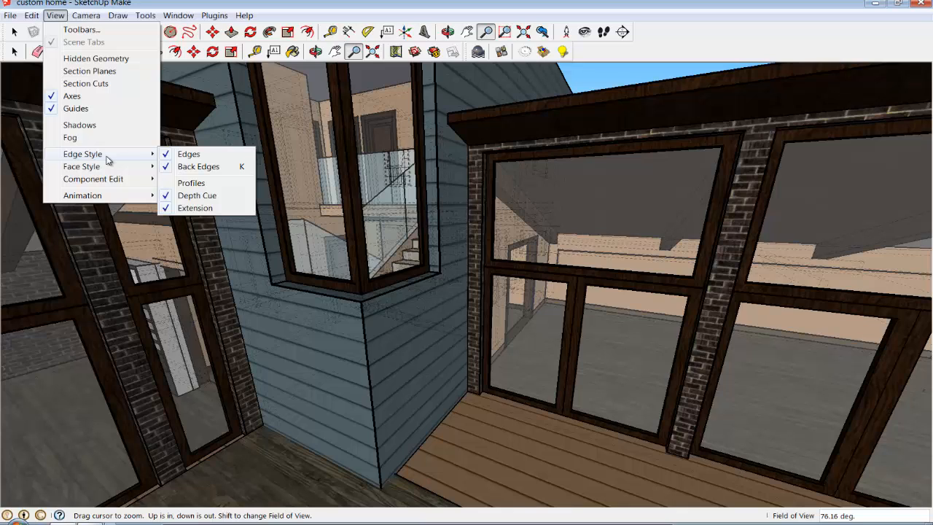
left_click(191, 166)
left_click(55, 15)
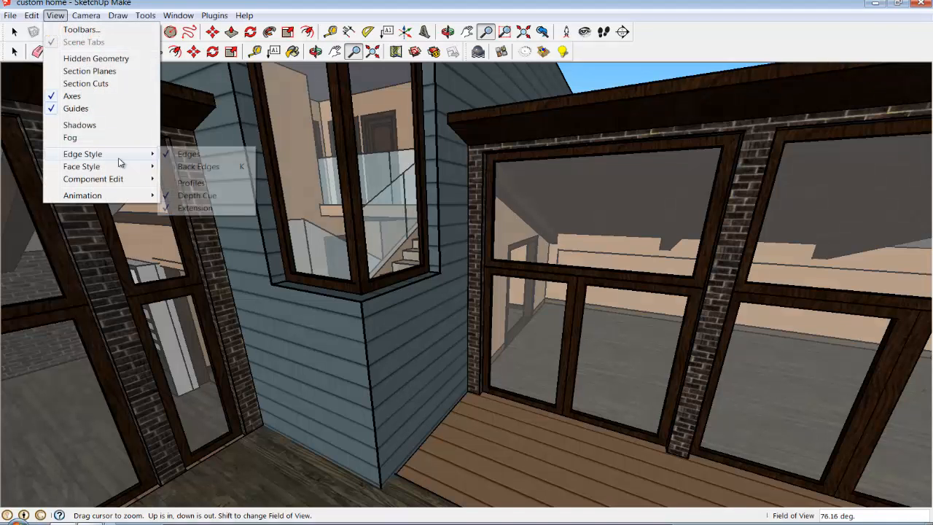
left_click(195, 196)
left_click(56, 16)
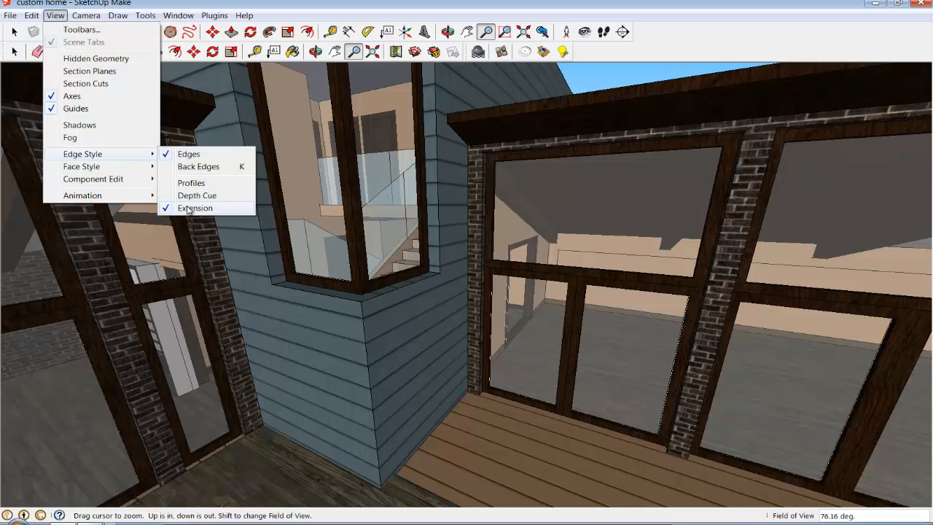
left_click(188, 209)
Step: Turn off the Edges display and examine the courtyard corner facing the corner window
left_click(55, 15)
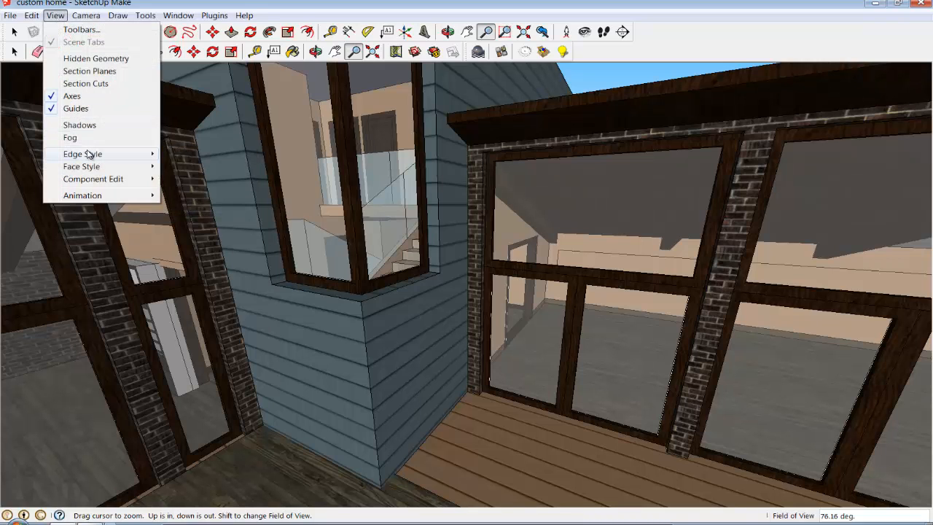
mouse_move(87, 154)
left_click(188, 156)
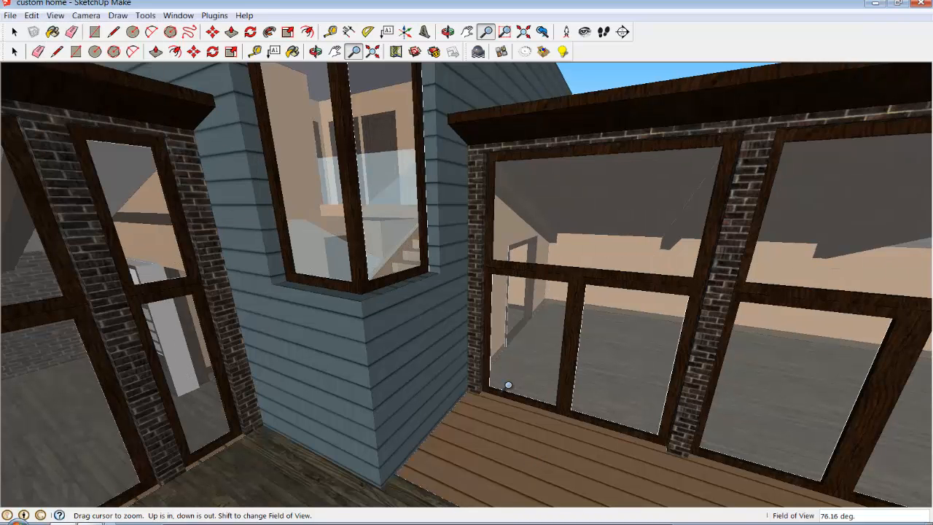
left_click(315, 51)
left_click_drag(401, 369, 467, 333)
right_click(482, 336)
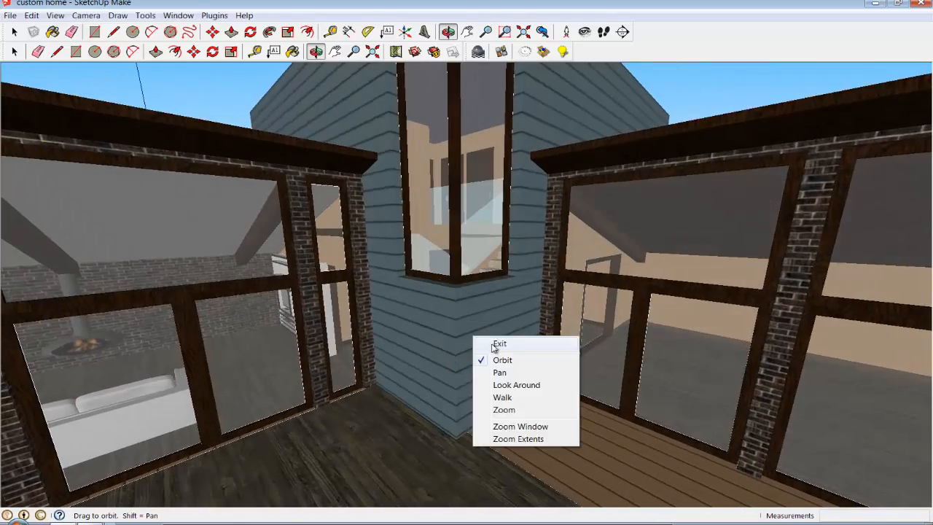
left_click(493, 344)
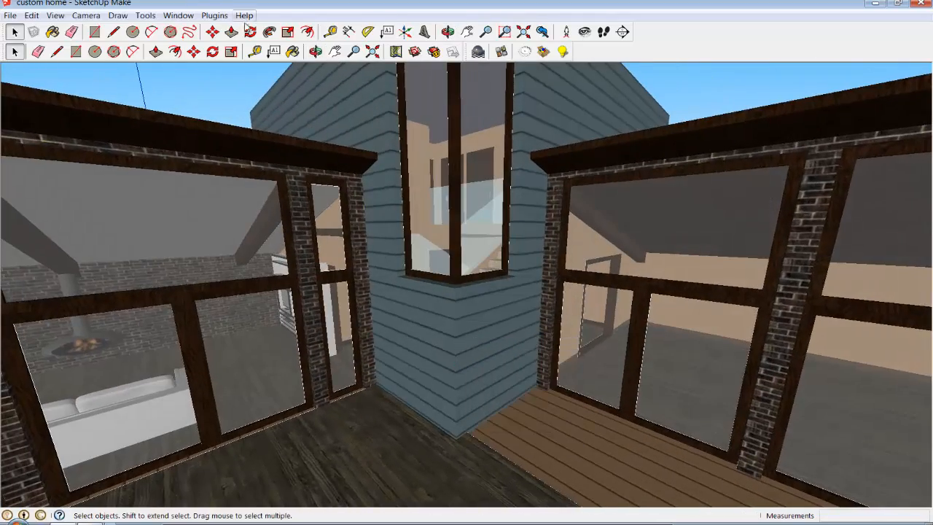
Step: Turn the Edges display back on for the house model
left_click(113, 31)
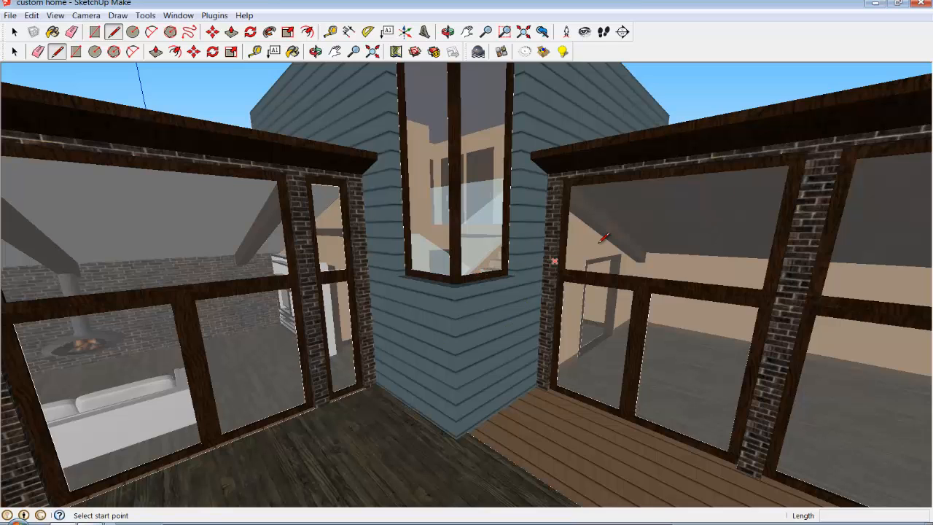
left_click(54, 15)
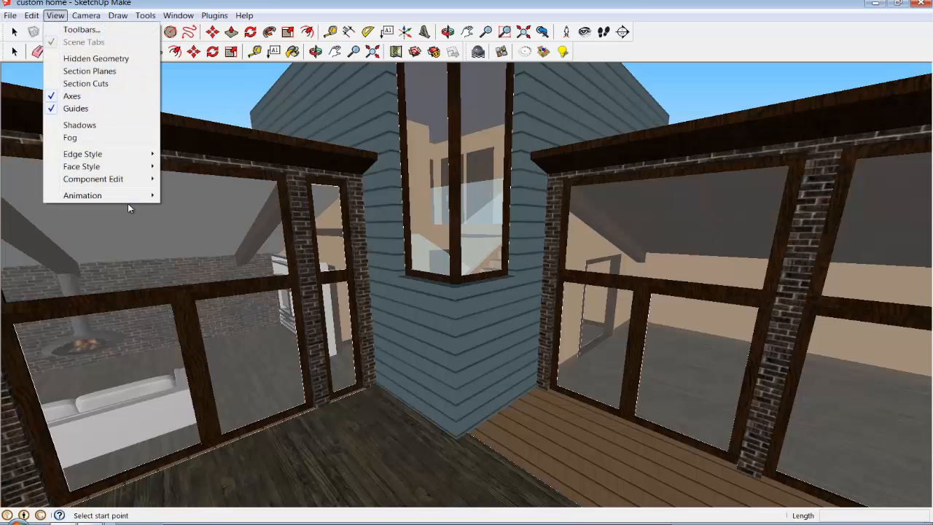
left_click(219, 169)
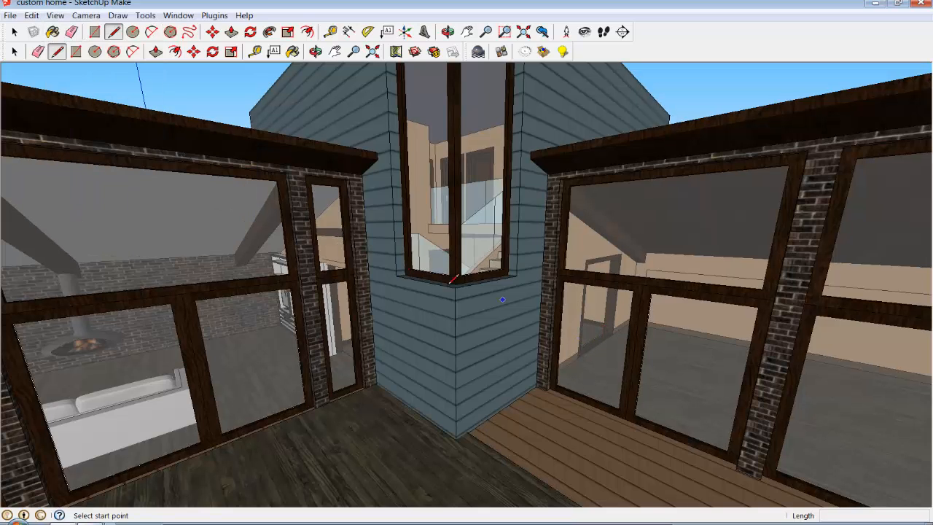
Step: Set the face style to Monochrome and examine the courtyard corner from several angles
left_click(54, 15)
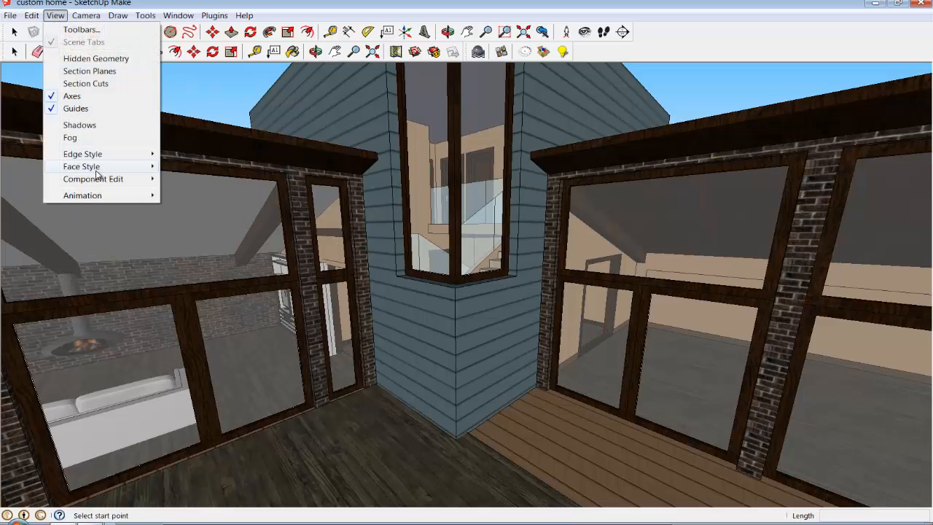
mouse_move(93, 168)
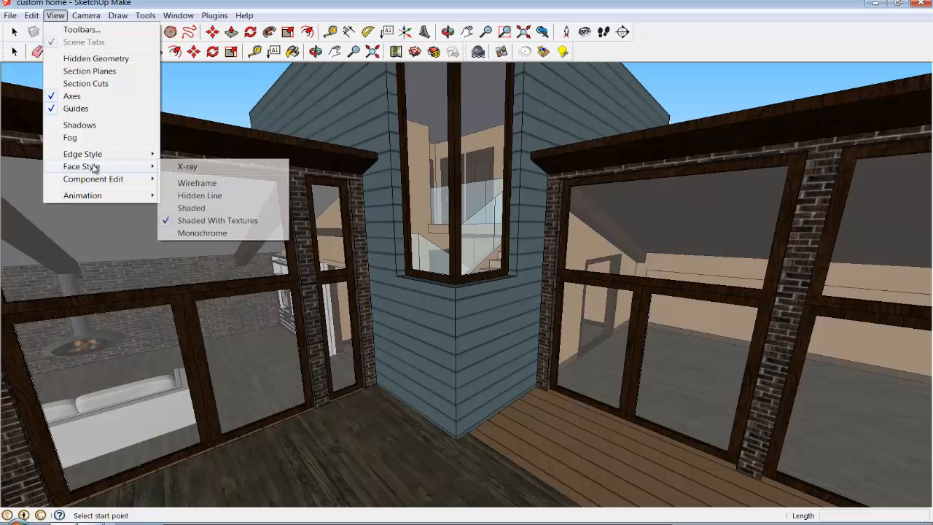
left_click(187, 234)
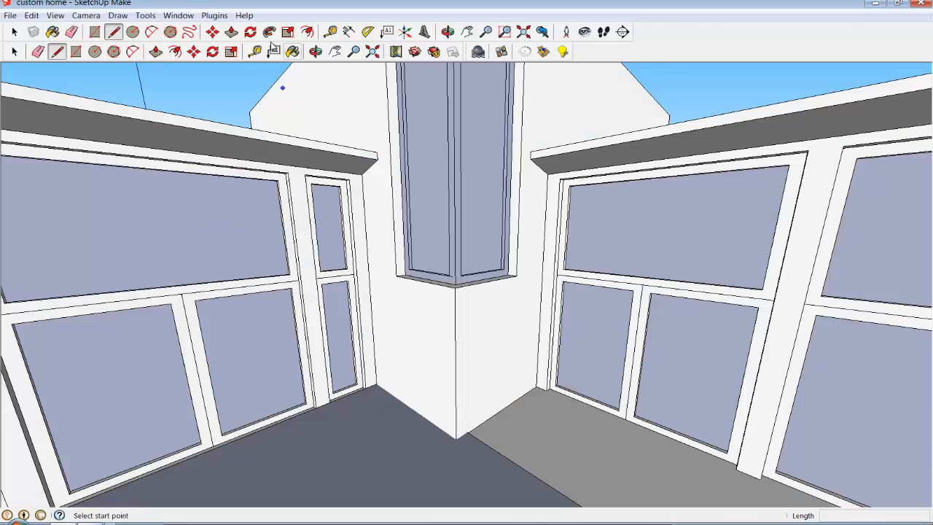
left_click(315, 51)
left_click_drag(715, 306, 419, 286)
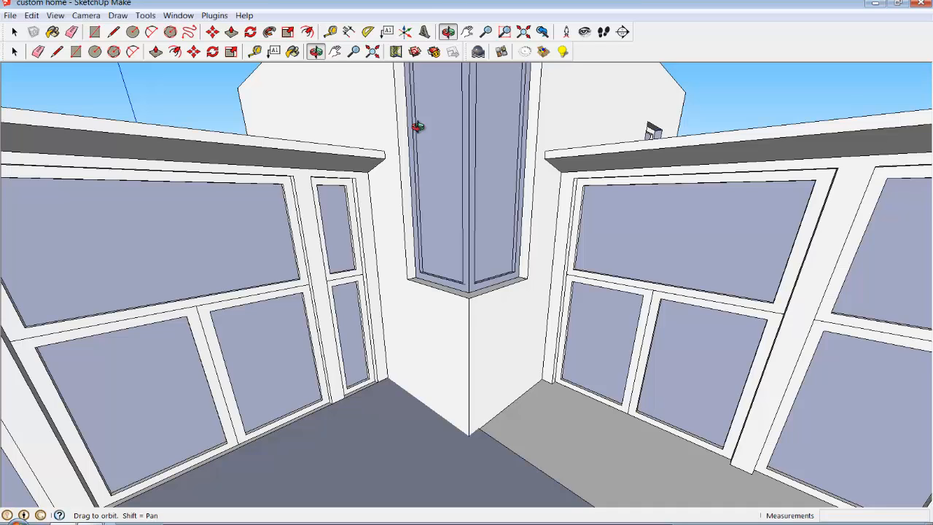
left_click_drag(666, 209, 532, 271)
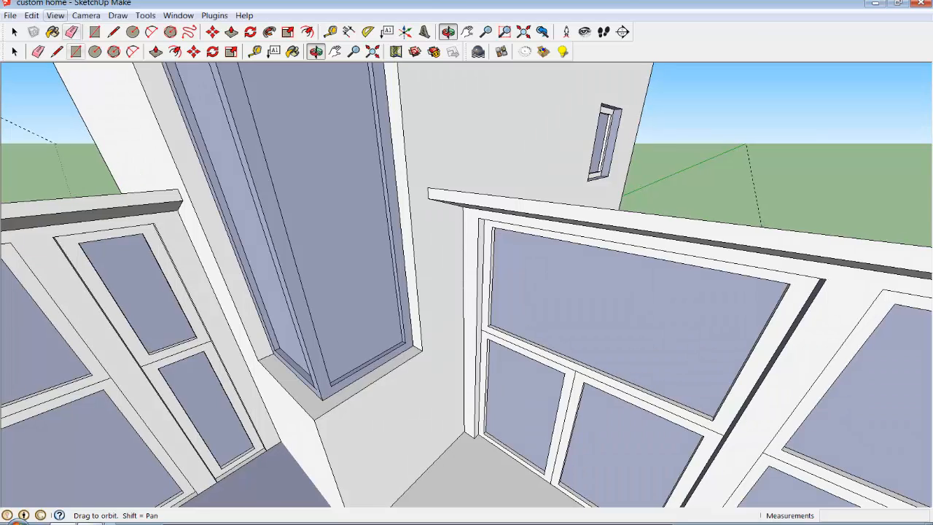
Step: Set the face style to Shaded and examine the corner window and glazed facades
left_click(55, 15)
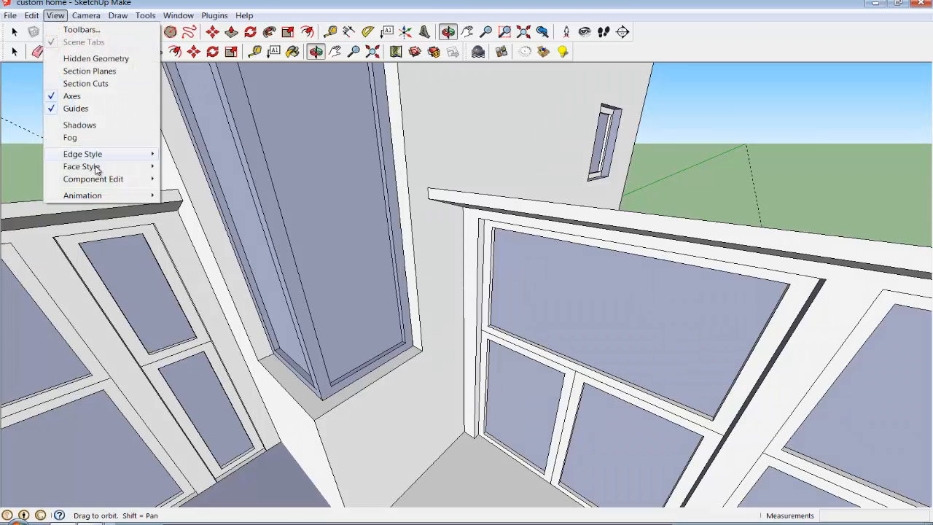
mouse_move(149, 167)
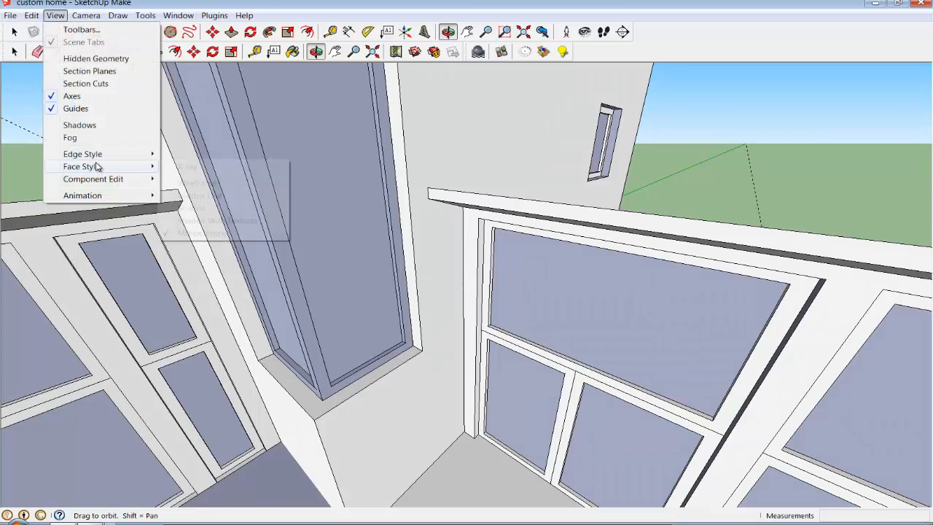
left_click(202, 209)
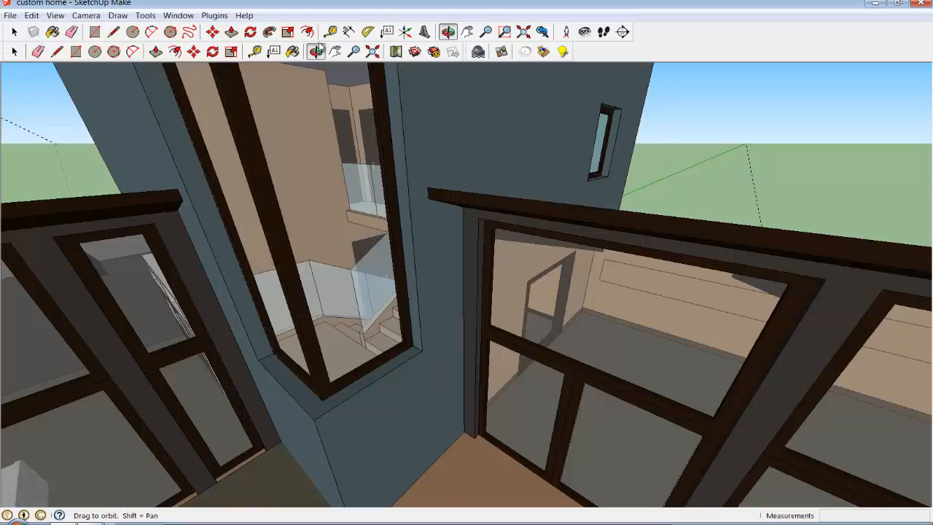
left_click_drag(358, 300, 473, 5)
Step: Set the face style to Hidden Line and examine the courtyard corner from farther back
left_click(55, 16)
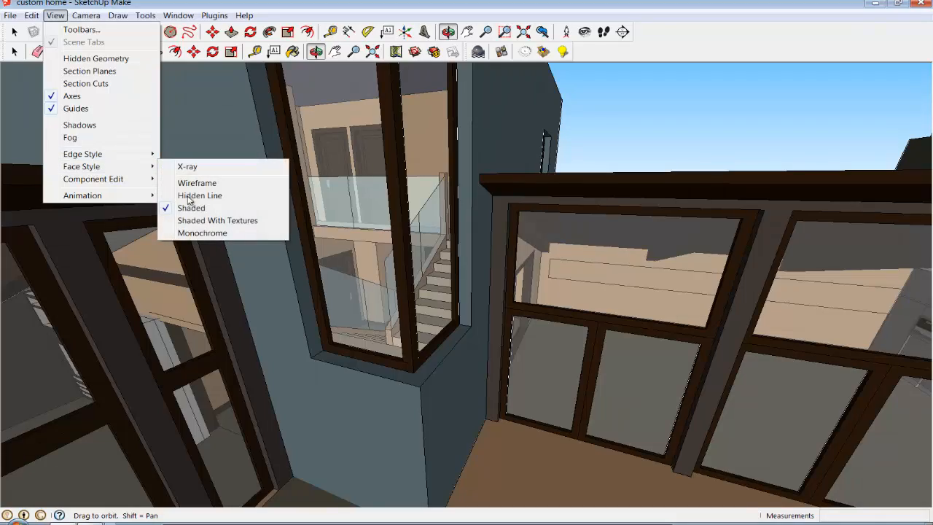
left_click(199, 197)
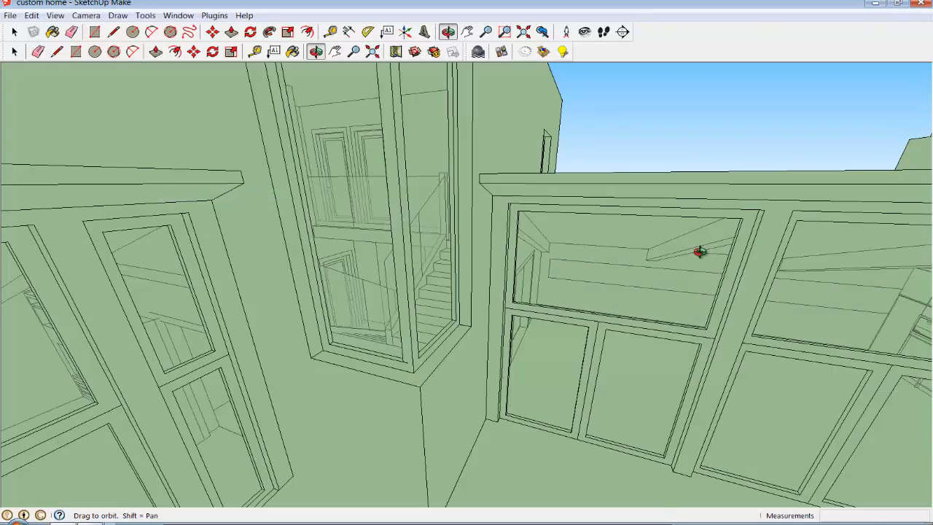
scroll(684, 291, "down", 7)
scroll(684, 291, "up", 5)
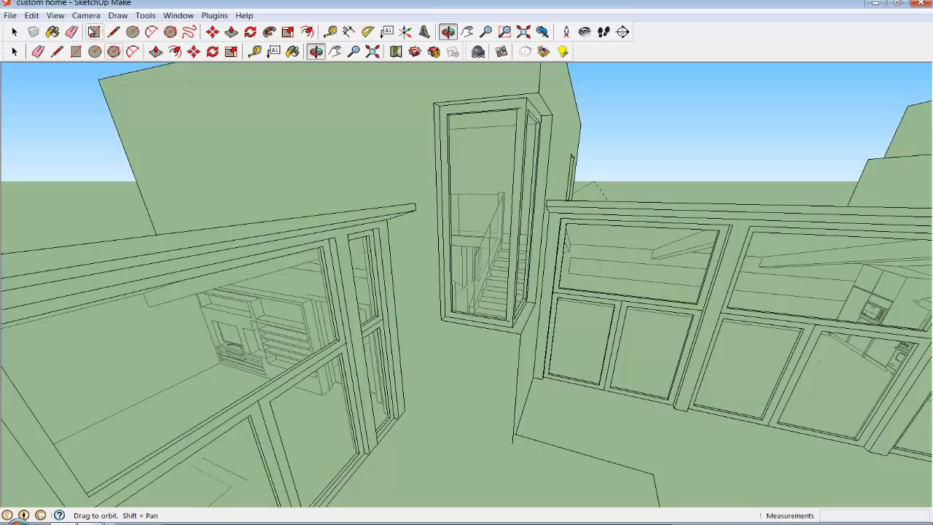
Step: Turn on the Profiles and Depth Cue edge styles and examine the hidden-line courtyard facades
left_click(55, 16)
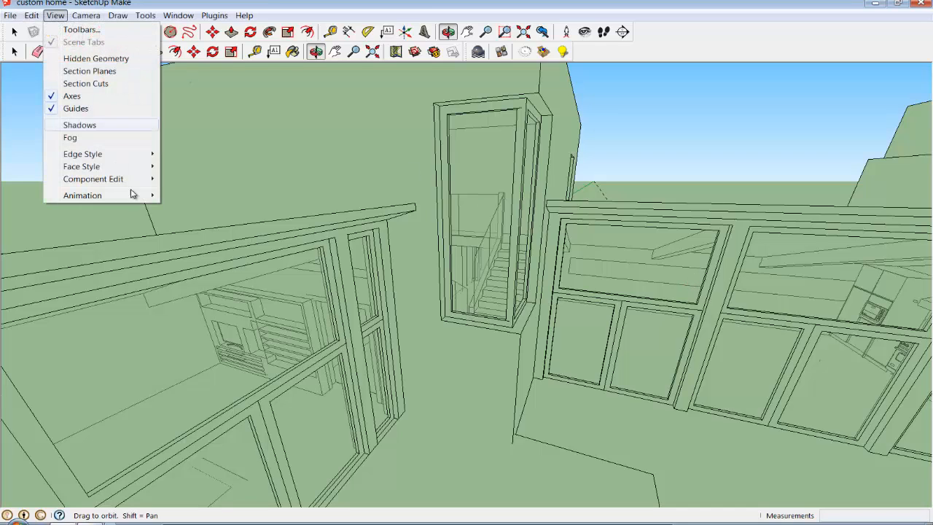
mouse_move(122, 155)
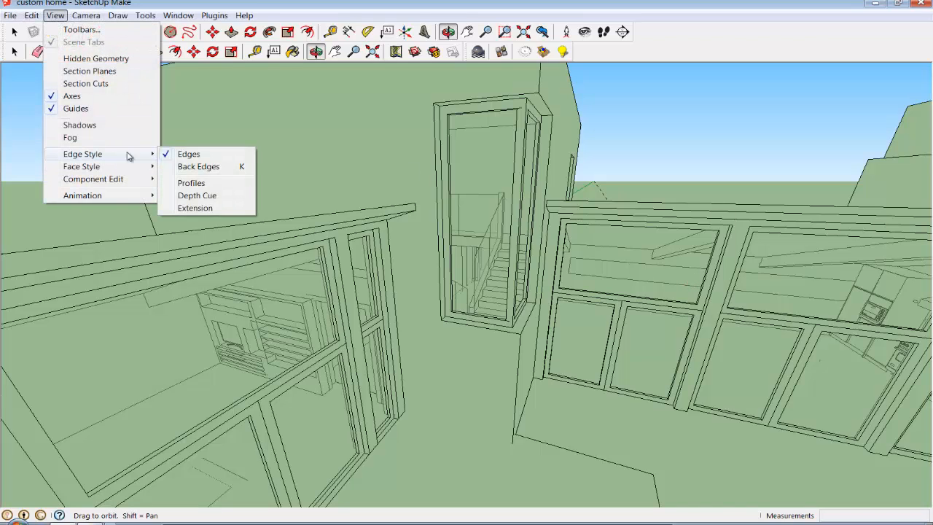
left_click(204, 182)
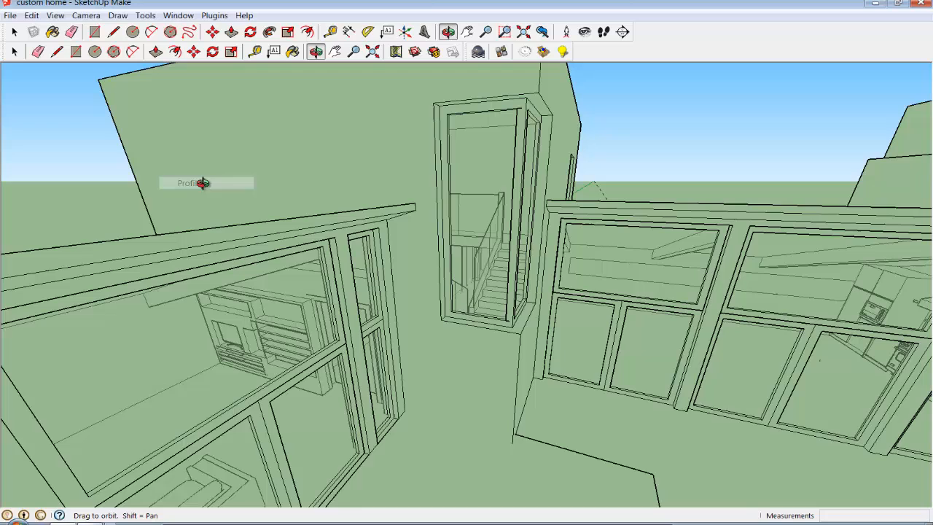
left_click(56, 16)
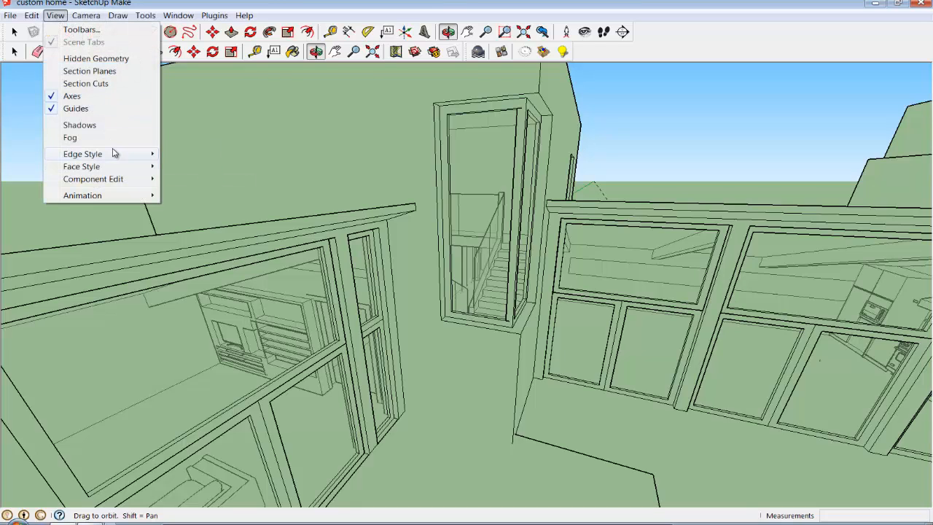
mouse_move(113, 153)
left_click(197, 196)
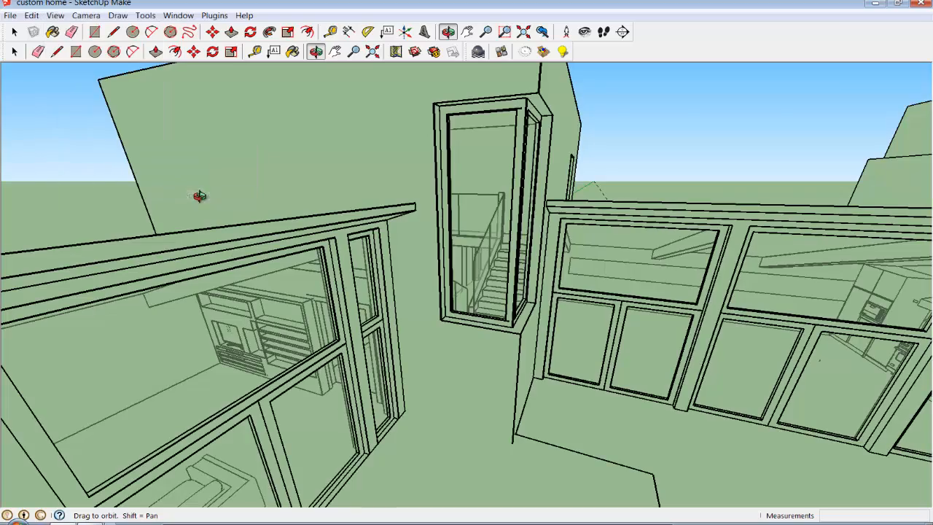
left_click(334, 51)
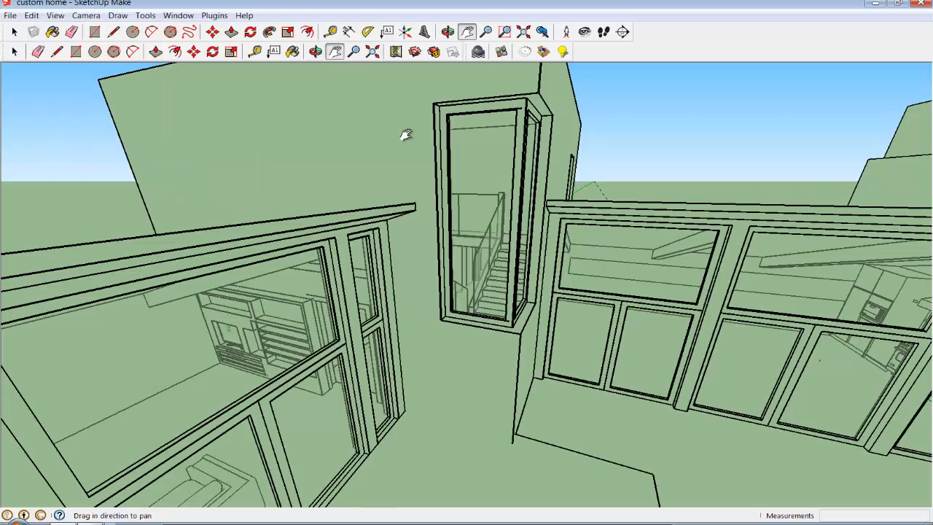
left_click(315, 51)
left_click_drag(335, 219, 615, 354)
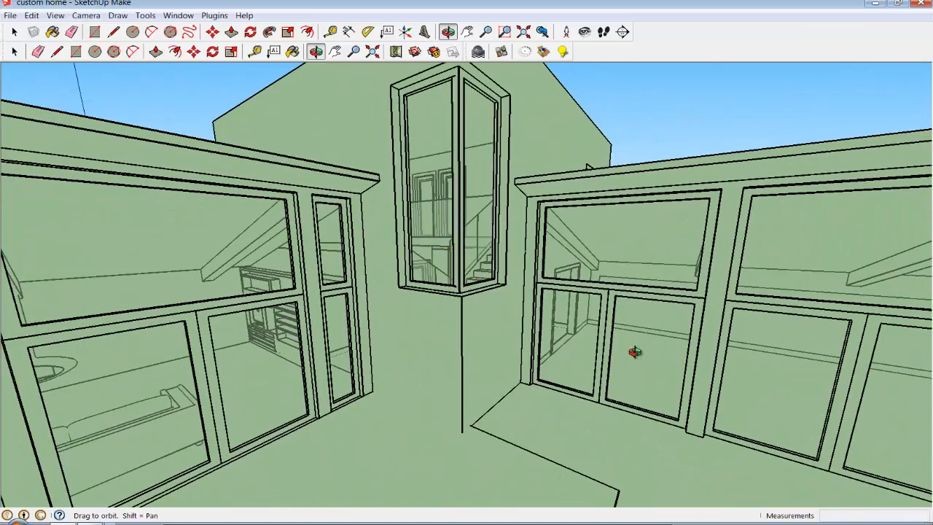
Step: Set the face style to Wireframe to compare the courtyard view
left_click(55, 15)
mouse_move(86, 169)
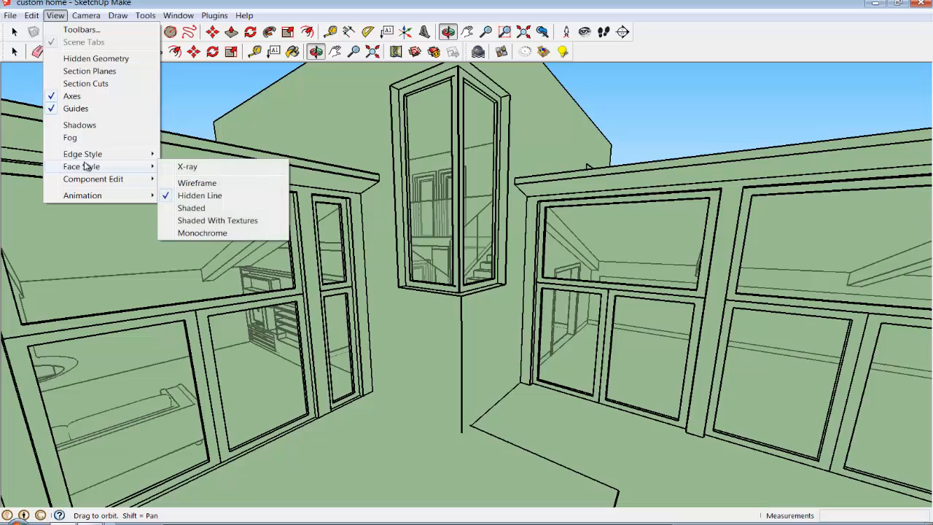
left_click(197, 184)
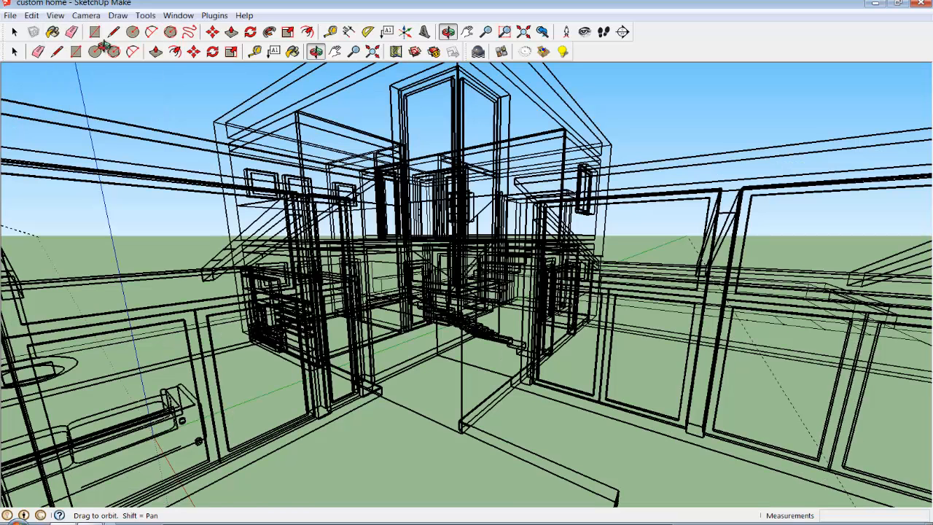
Step: Set the face style to Shaded With Textures
left_click(61, 15)
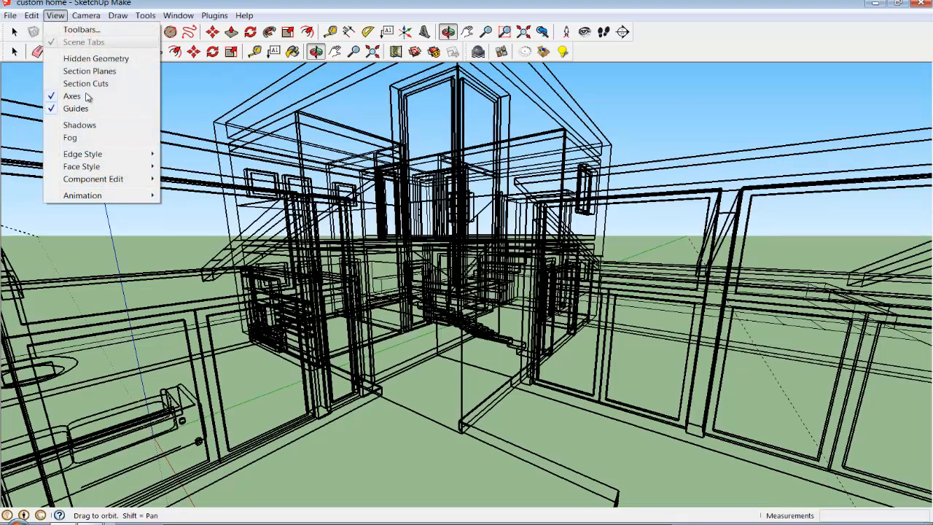
mouse_move(86, 167)
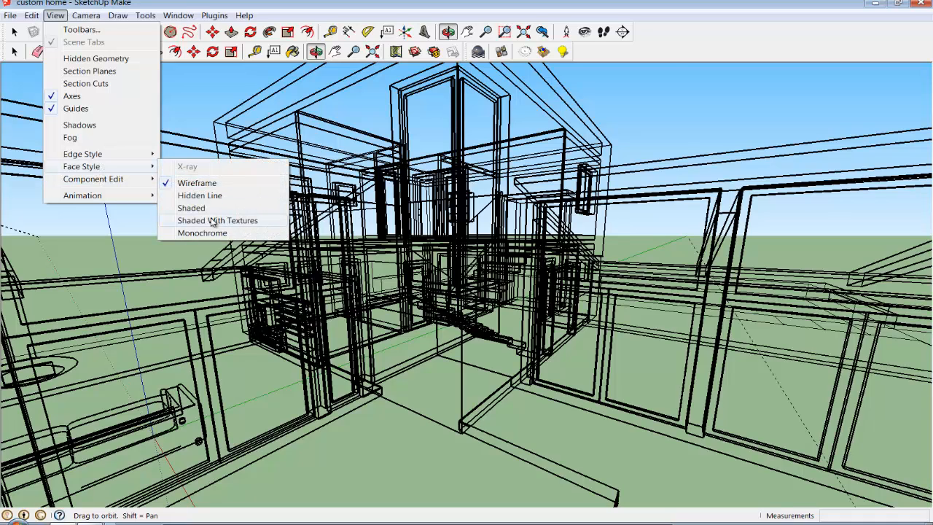
left_click(243, 220)
Step: Turn on the X-ray face style and examine the courtyard and the living room interior through the walls
left_click(56, 16)
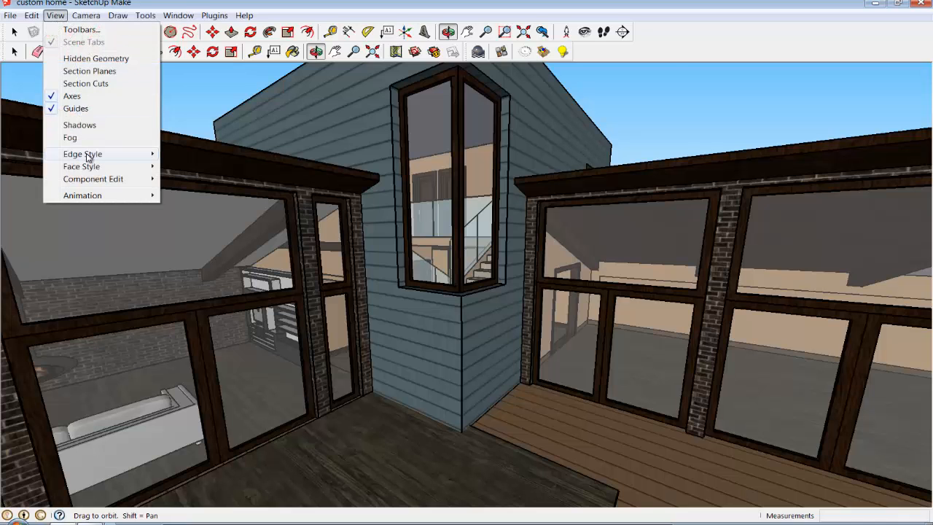
mouse_move(87, 168)
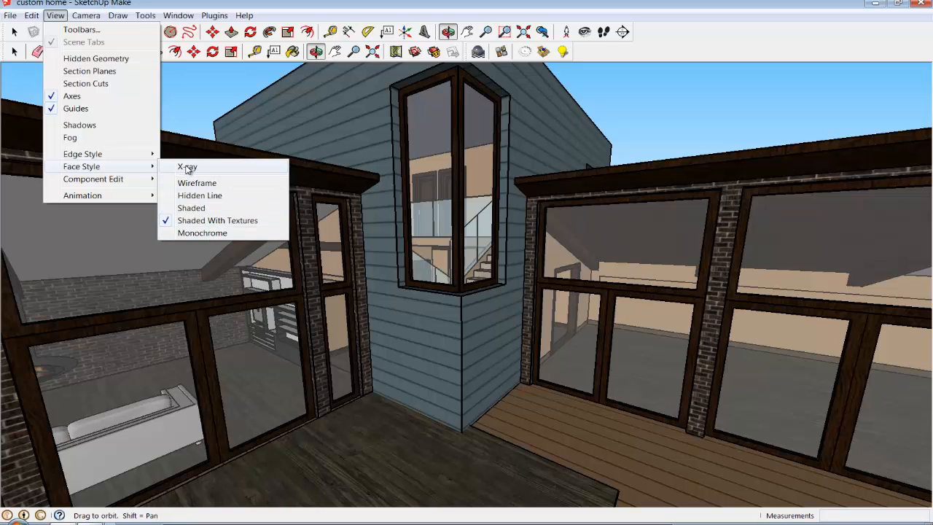
left_click(188, 167)
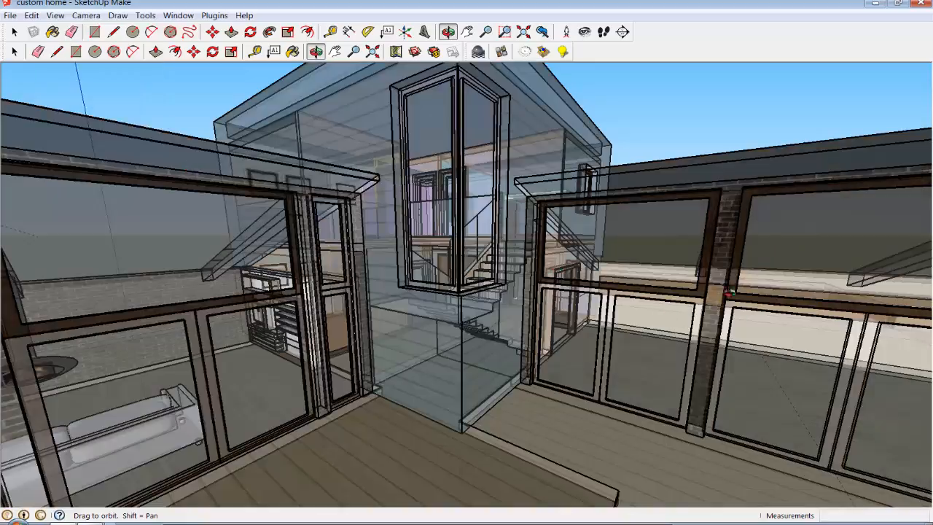
left_click_drag(727, 294, 769, 390)
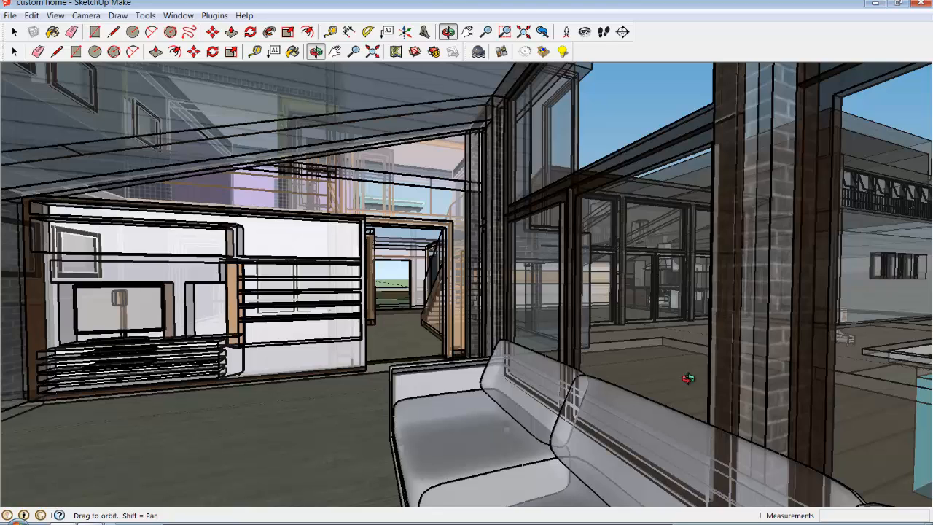
left_click_drag(717, 167, 929, 187)
left_click_drag(814, 305, 562, 375)
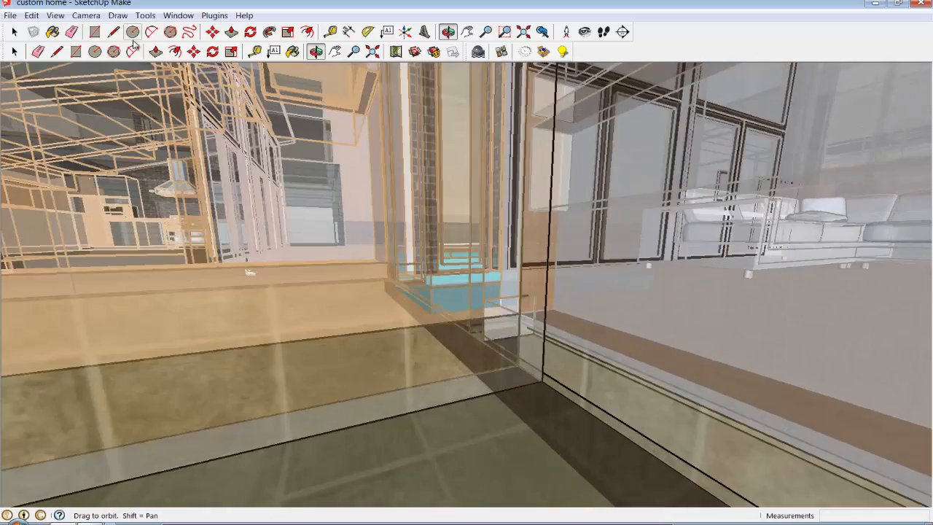
Step: Examine the X-ray house from outside near the two small windows, and turn off the X-ray face style
left_click(57, 51)
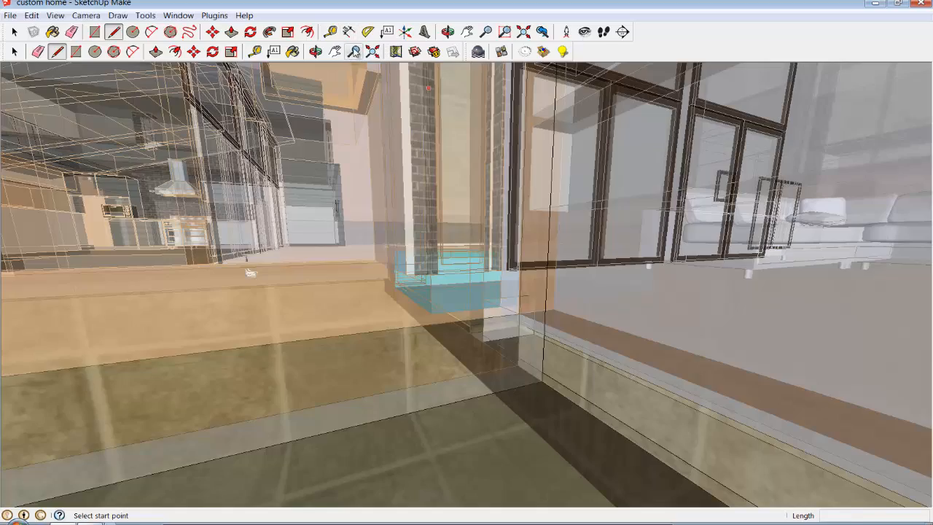
left_click(354, 53)
left_click_drag(504, 280, 580, 413)
left_click_drag(515, 95, 501, 427)
left_click_drag(483, 145, 479, 228)
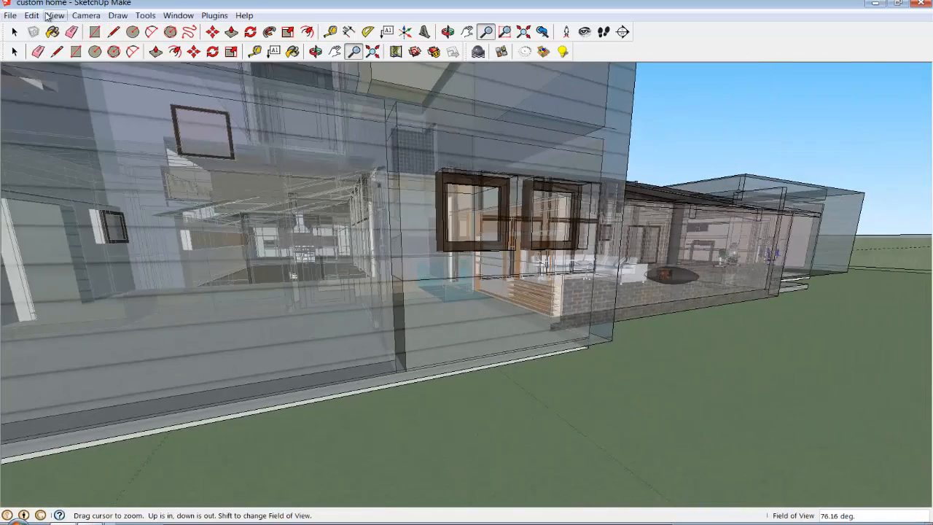
left_click(55, 15)
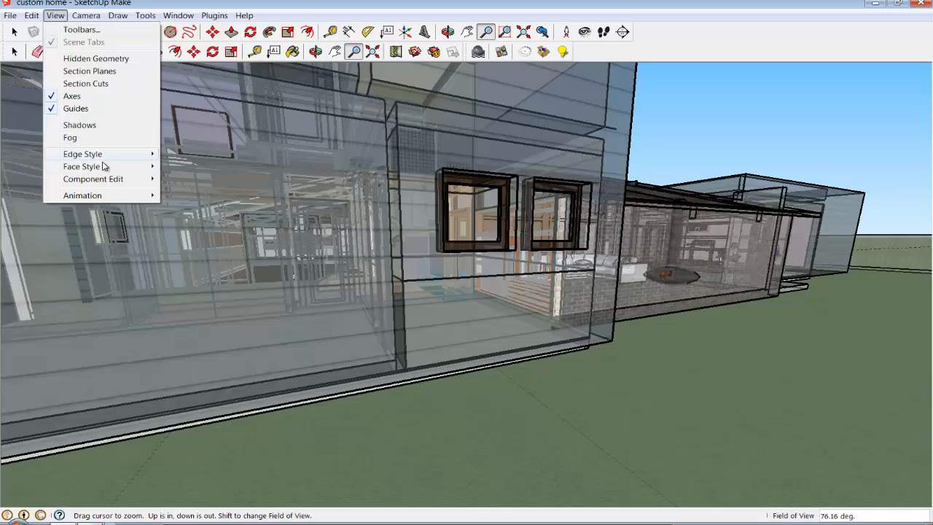
mouse_move(106, 169)
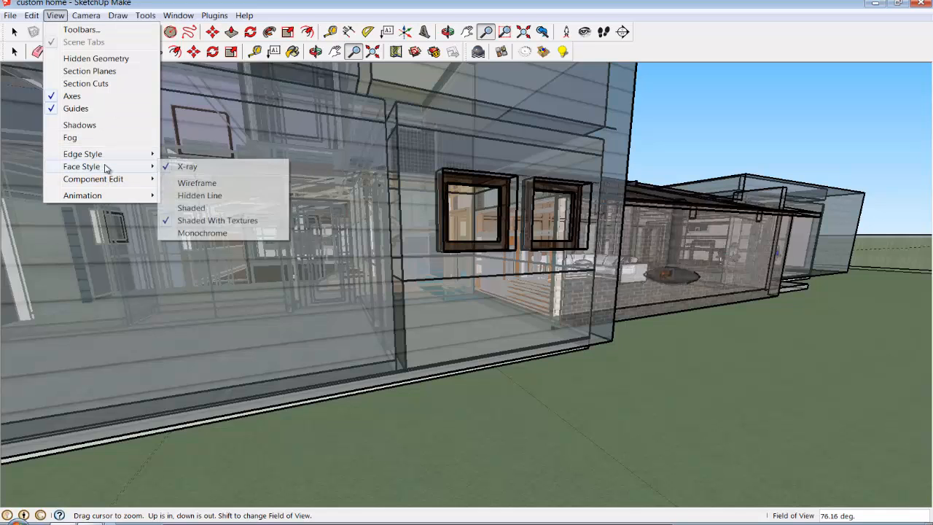
left_click(187, 166)
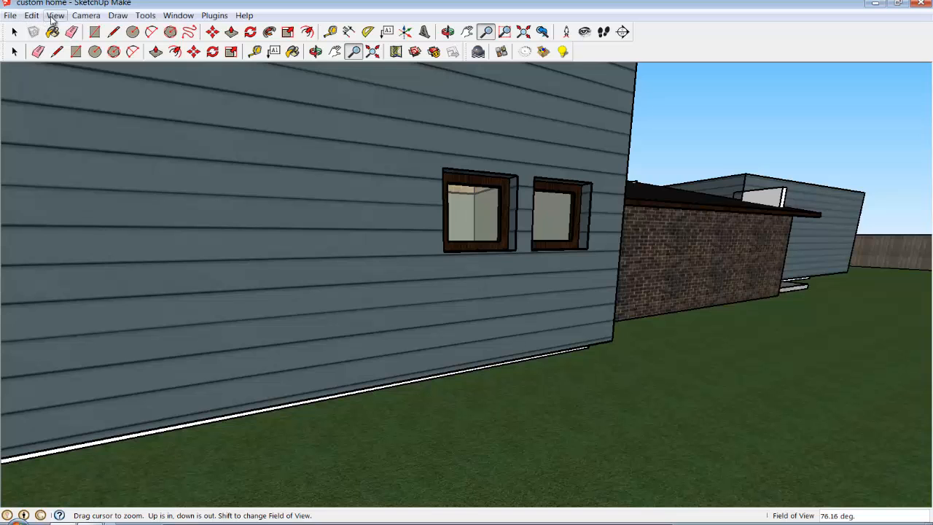
Step: Turn off the Depth Cue and Profiles edge styles and examine the brick entrance side of the house
left_click(55, 16)
mouse_move(90, 155)
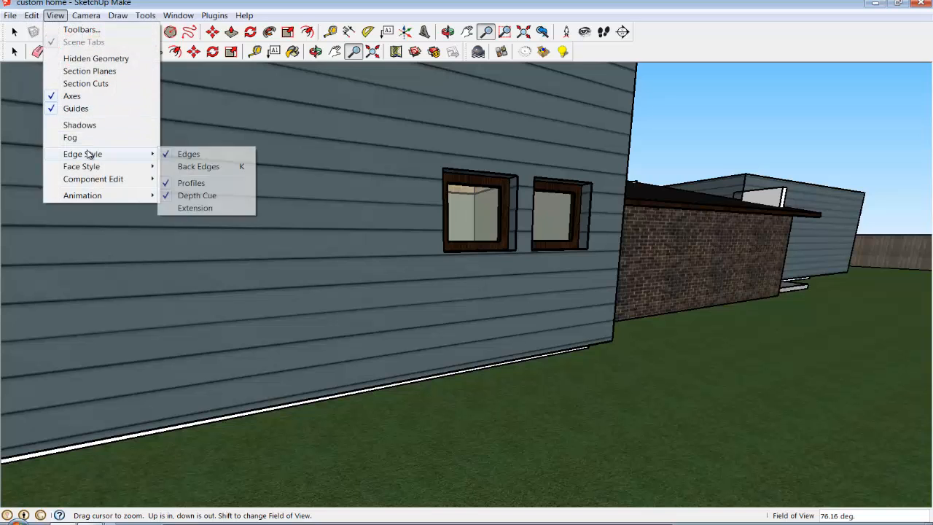
left_click(190, 197)
left_click(56, 15)
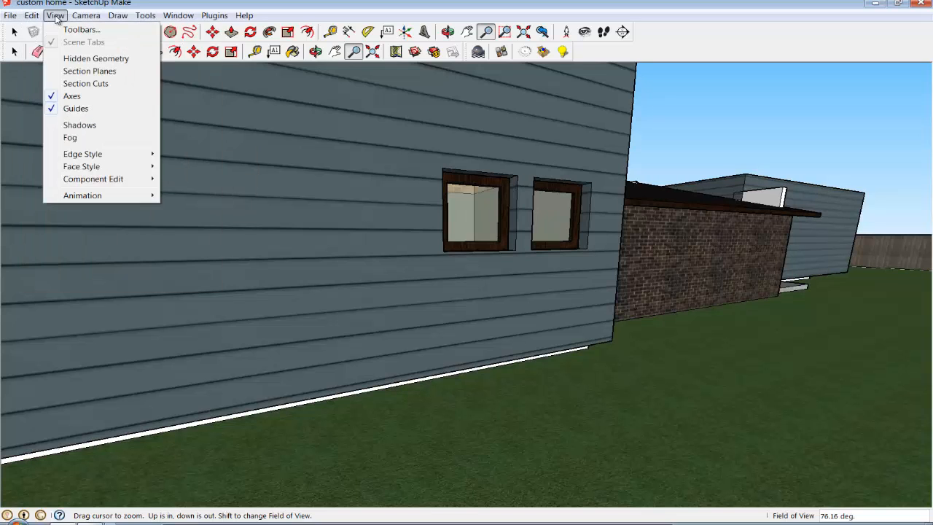
mouse_move(95, 156)
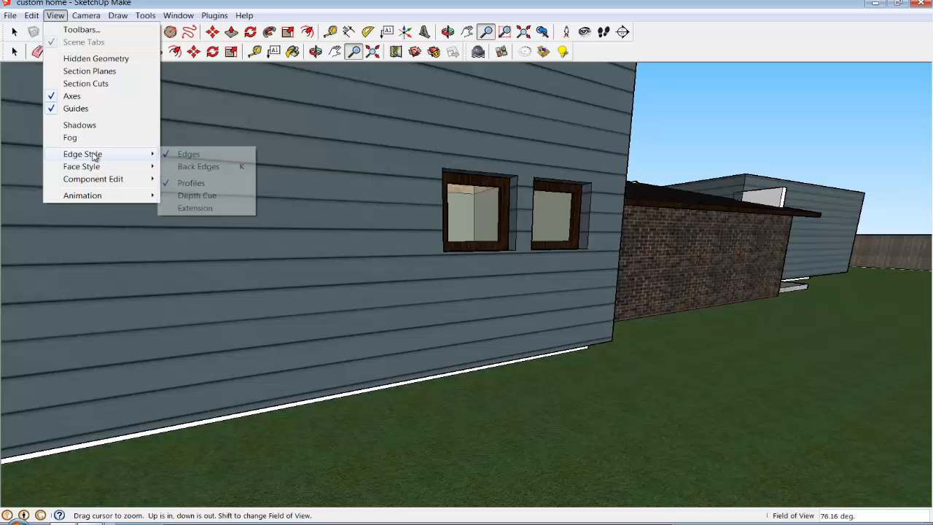
left_click(207, 183)
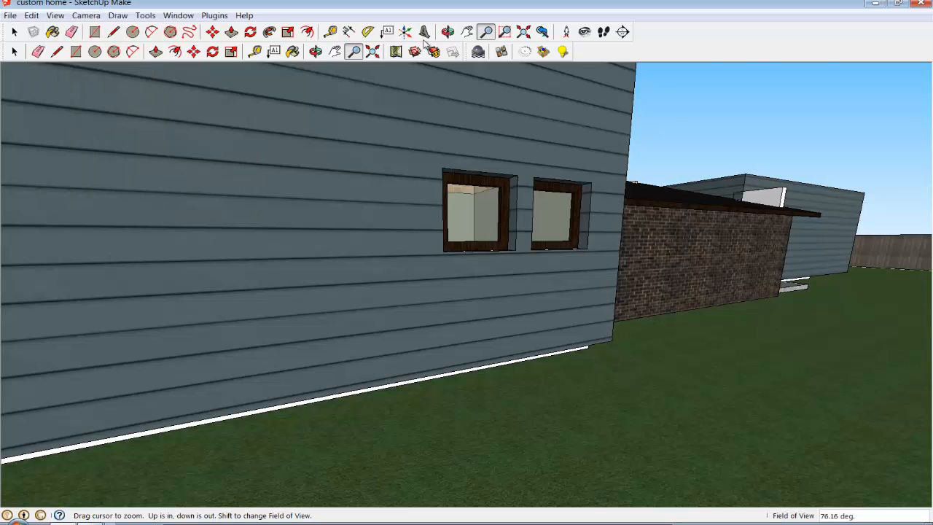
left_click(335, 51)
left_click_drag(317, 150, 918, 336)
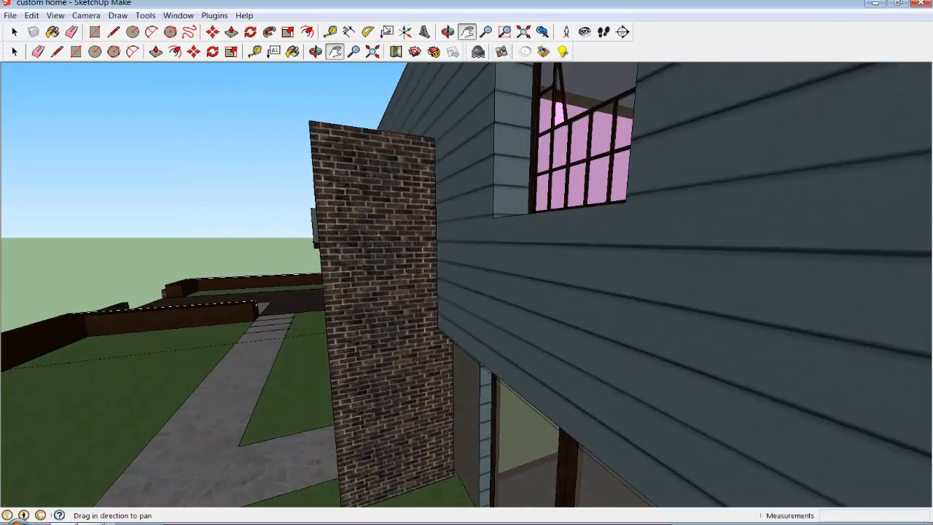
left_click(317, 52)
left_click_drag(328, 157, 365, 167)
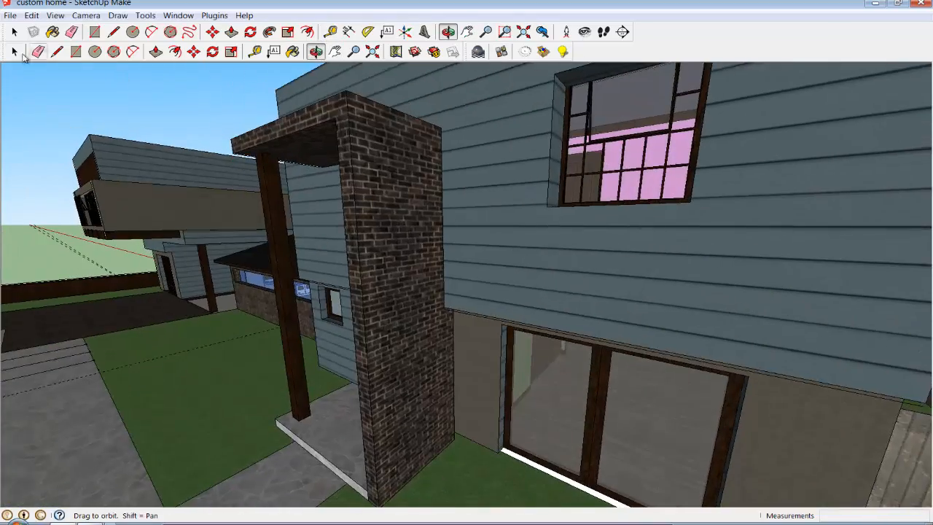
Step: Check the Save As location and file type for the model, and look over the available export options
left_click(10, 15)
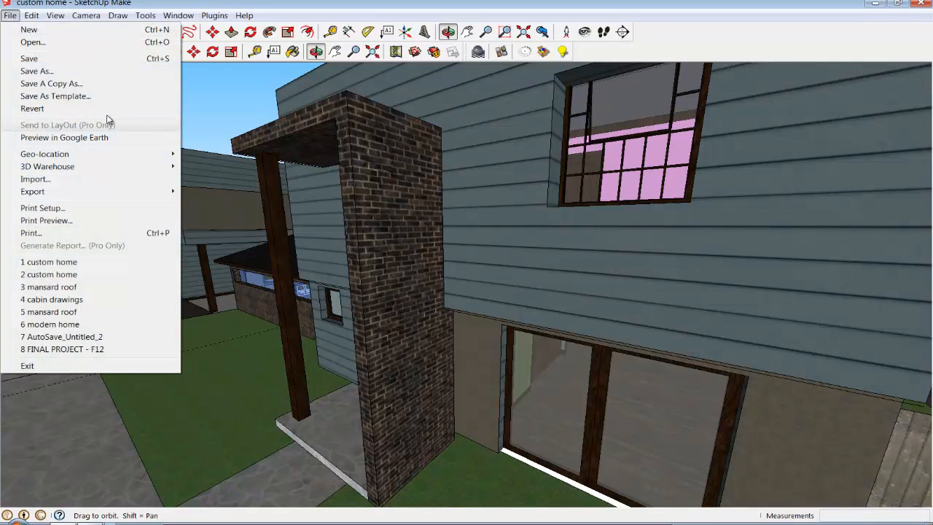
left_click(38, 70)
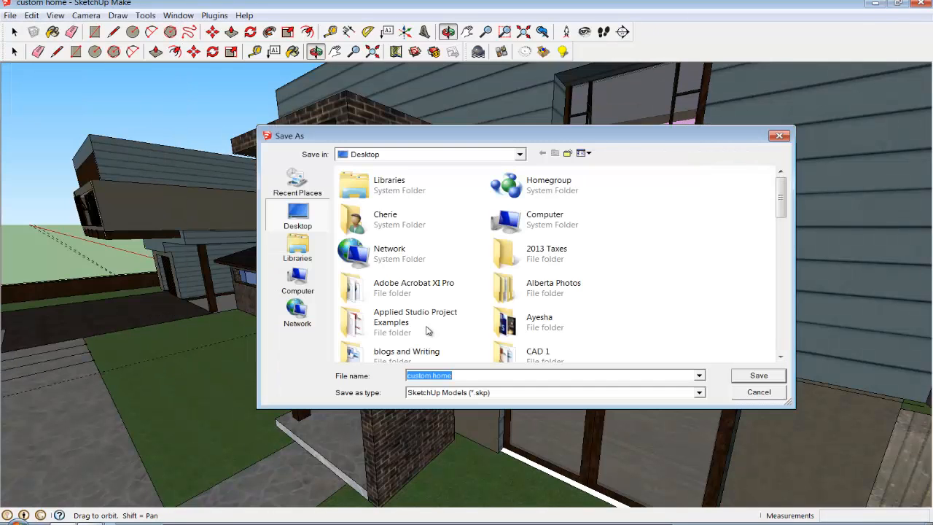
left_click(759, 393)
left_click(10, 15)
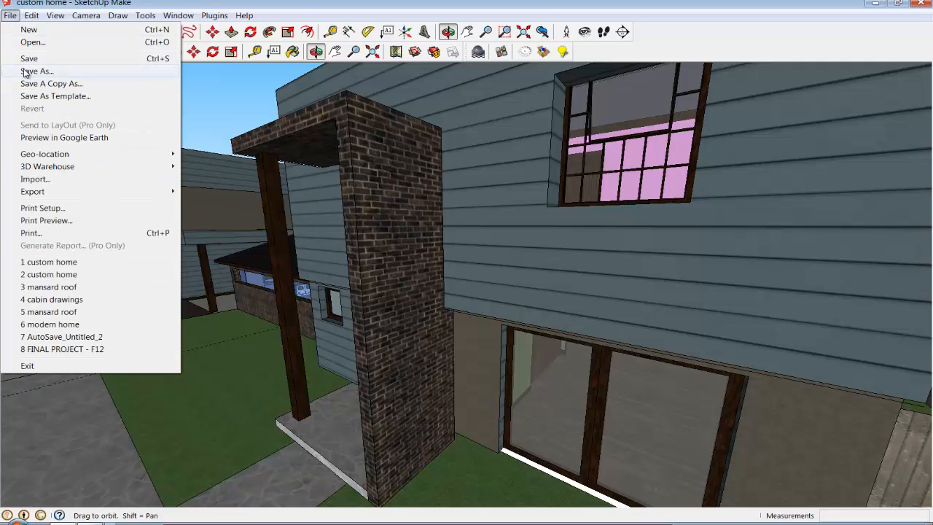
mouse_move(42, 192)
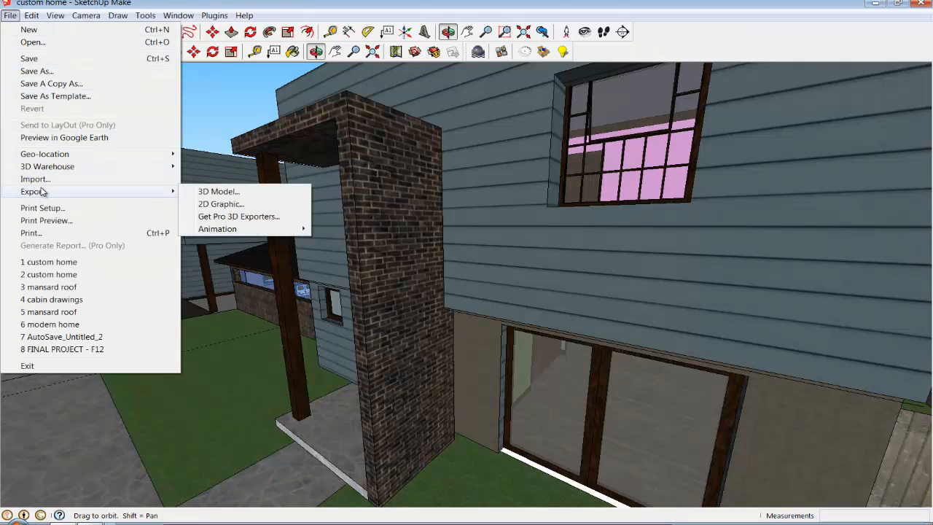
Step: Frame the whole front facade, from the balcony wing across to the entrance block, as the view for an image export
left_click(356, 51)
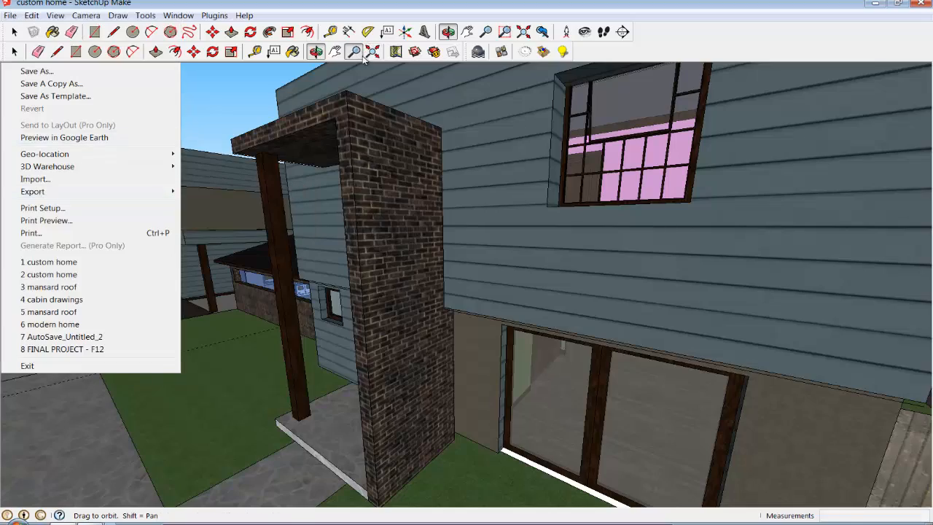
left_click_drag(503, 99, 500, 200)
left_click(316, 52)
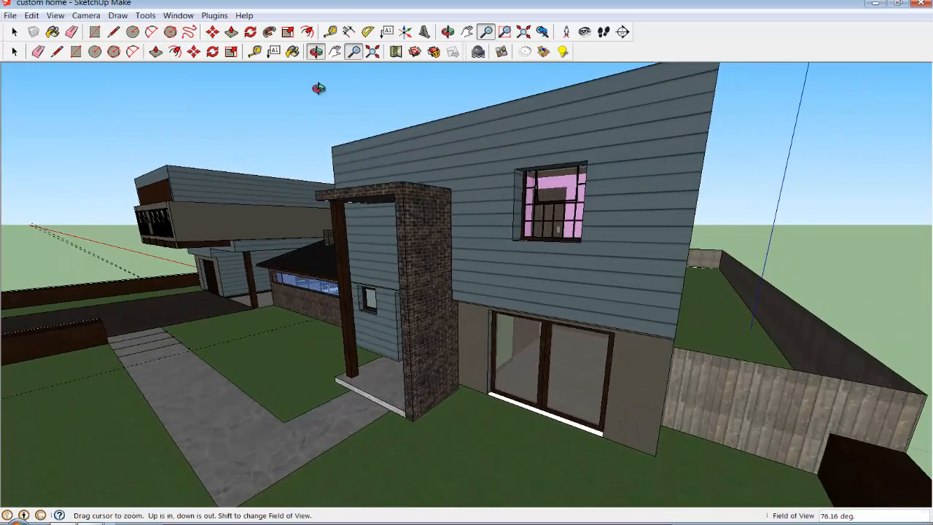
left_click_drag(327, 188, 388, 159)
left_click(336, 52)
scroll(408, 168, "down", 4)
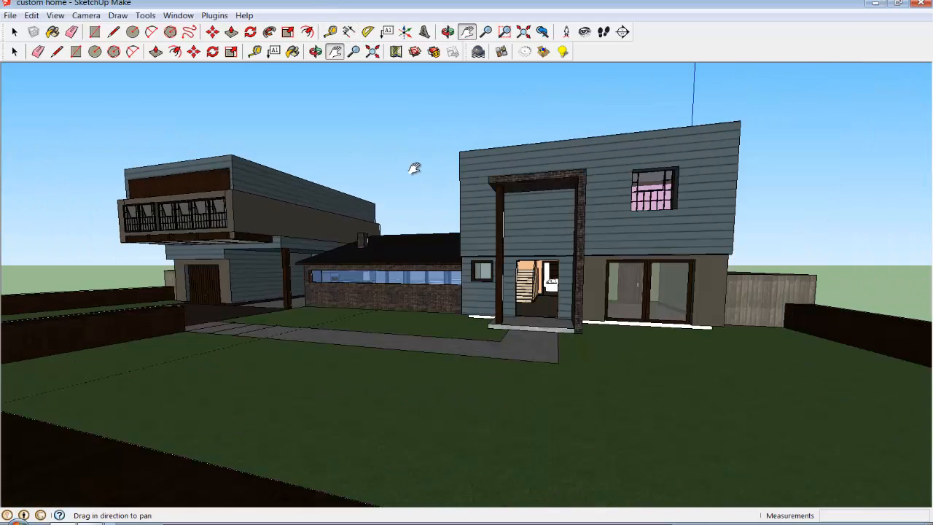
left_click(316, 52)
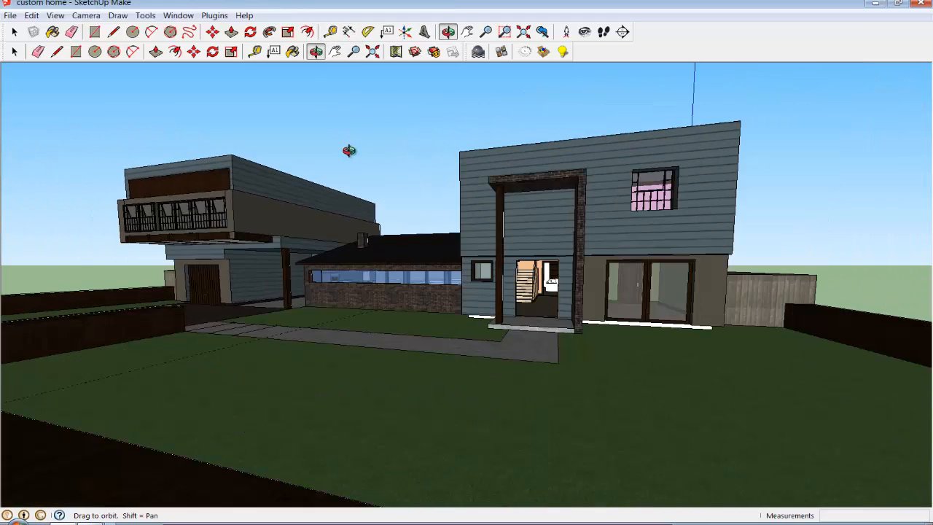
left_click_drag(350, 151, 404, 165)
left_click(335, 52)
right_click(405, 165)
key("l")
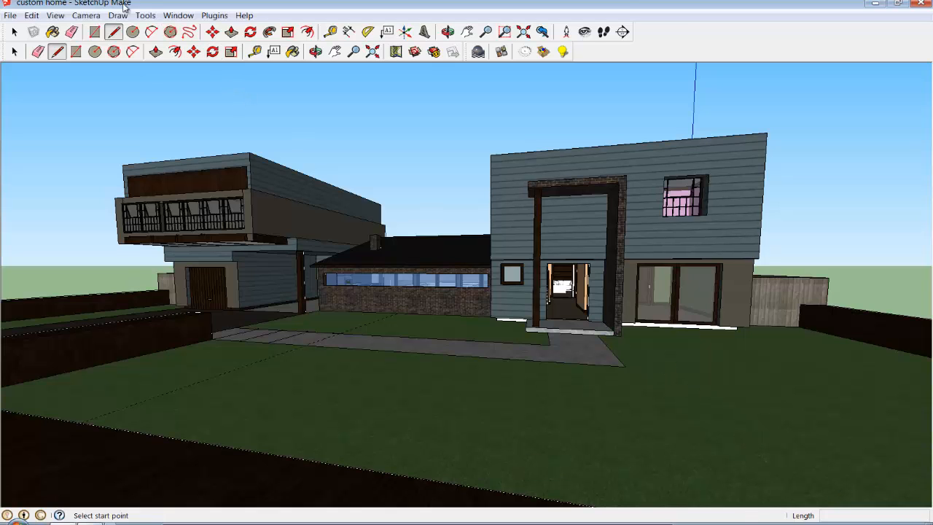
Step: Export the front view as a 2D graphic in JPEG format, saved to the Desktop as custom home.jpg
left_click(18, 16)
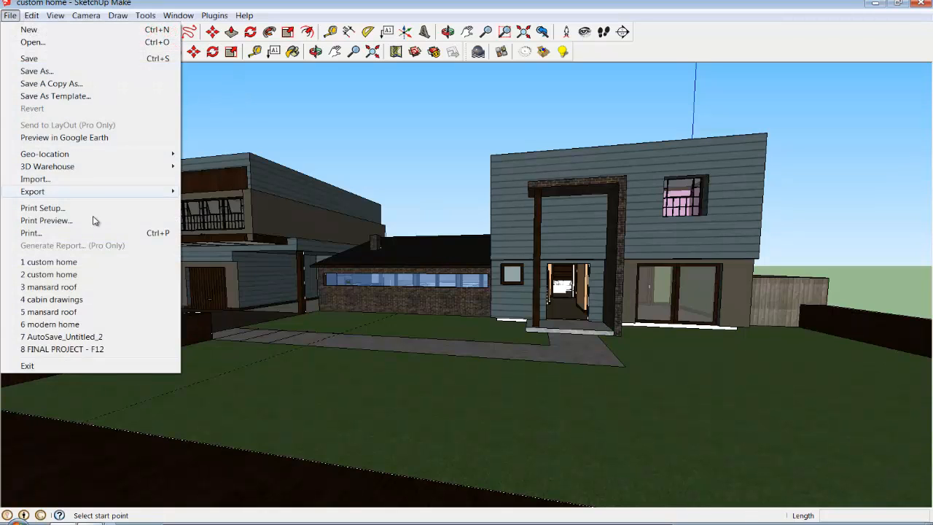
mouse_move(69, 194)
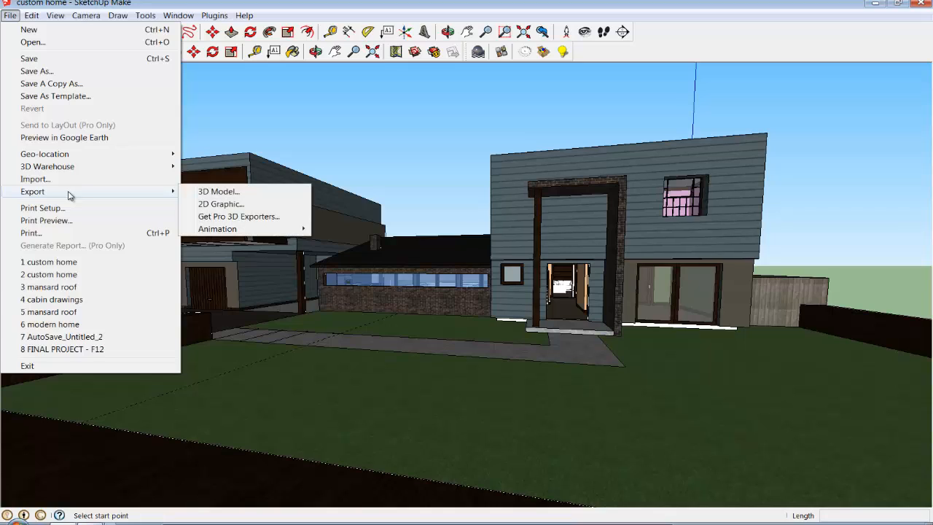
left_click(221, 204)
left_click(699, 378)
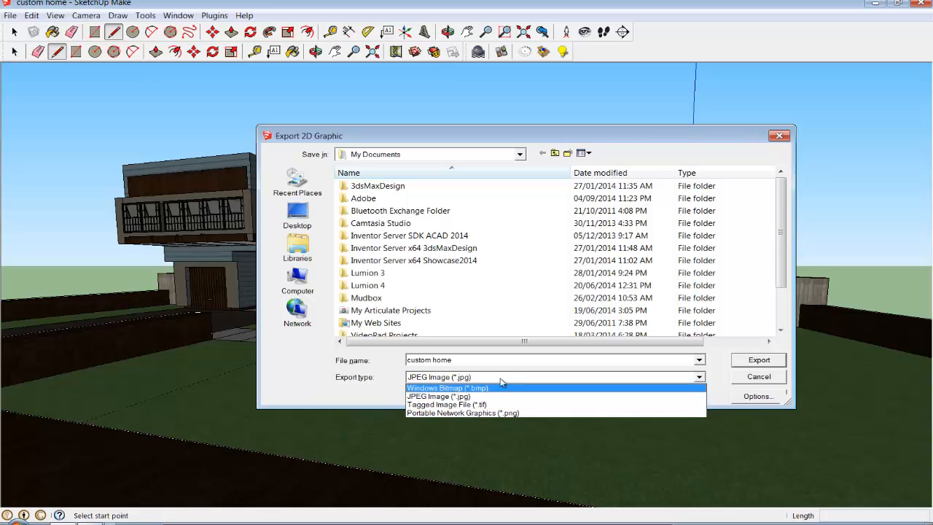
left_click(452, 388)
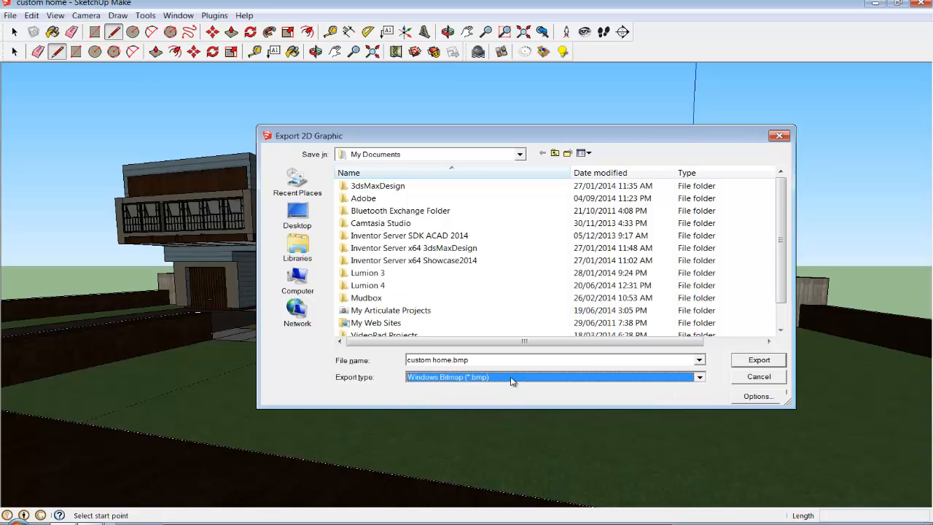
left_click(512, 380)
left_click(464, 391)
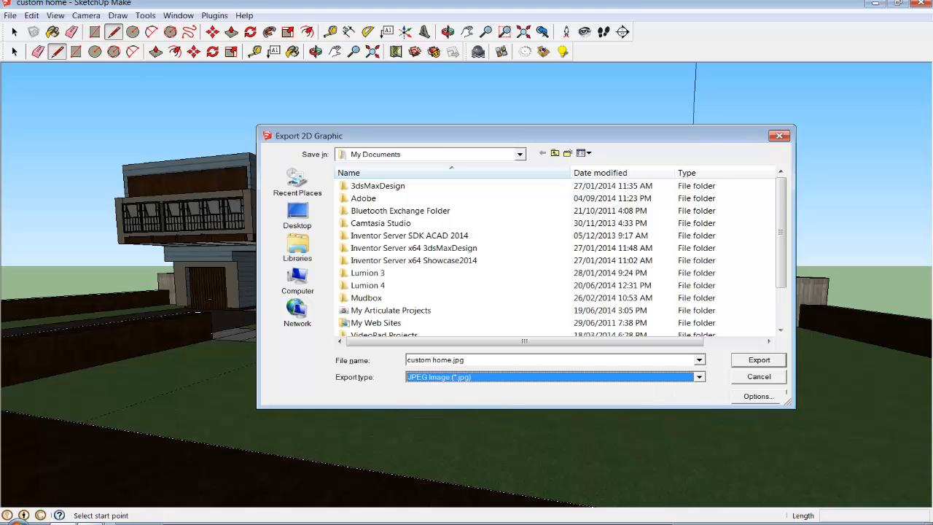
left_click(298, 215)
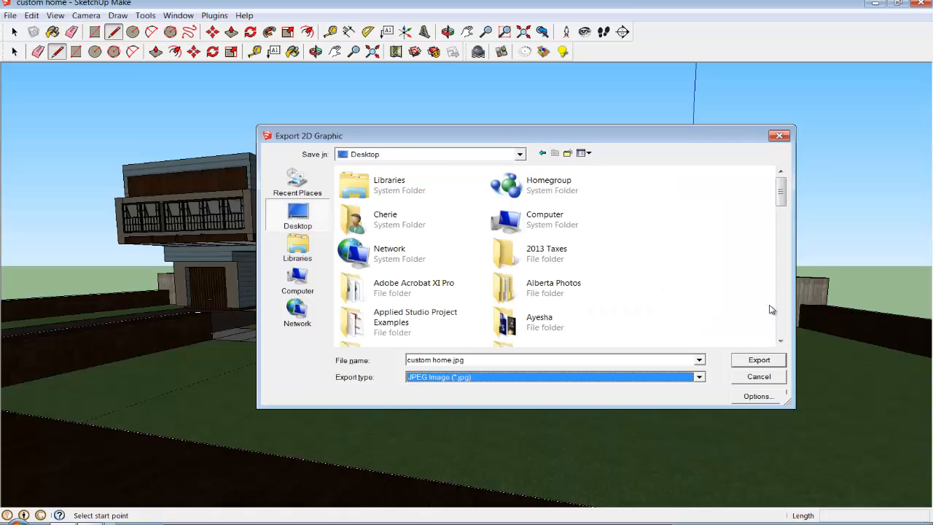
left_click(759, 361)
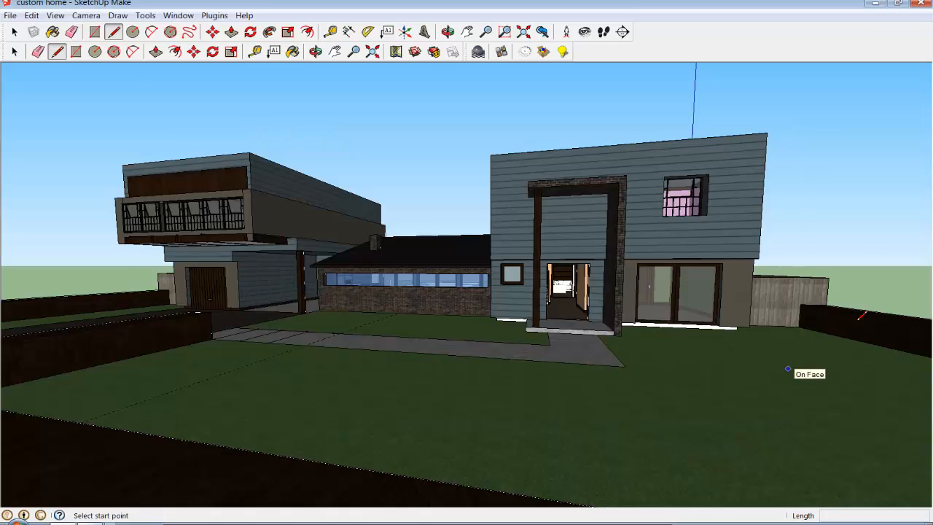
Step: Search the computer for "custom home", check the exported image in Windows Photo Viewer, and close it to return to the model
left_click(875, 3)
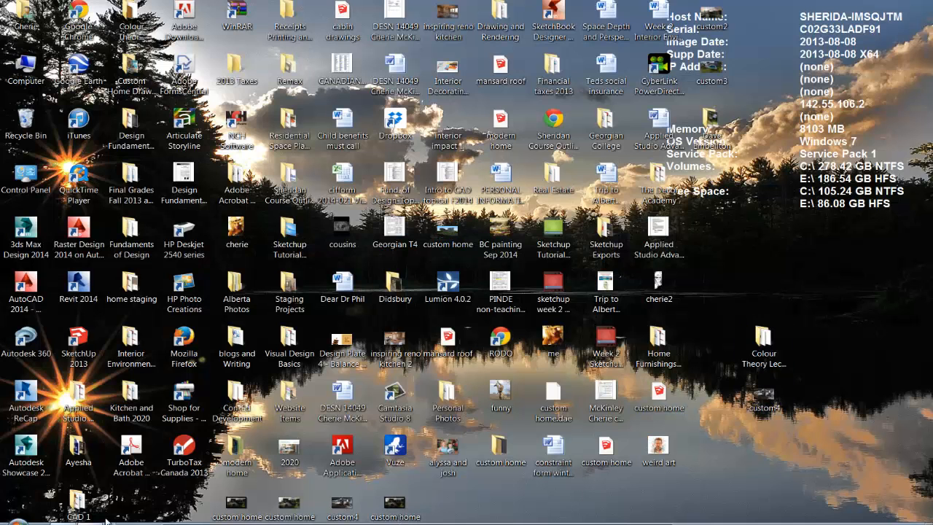
left_click(18, 519)
type("custom")
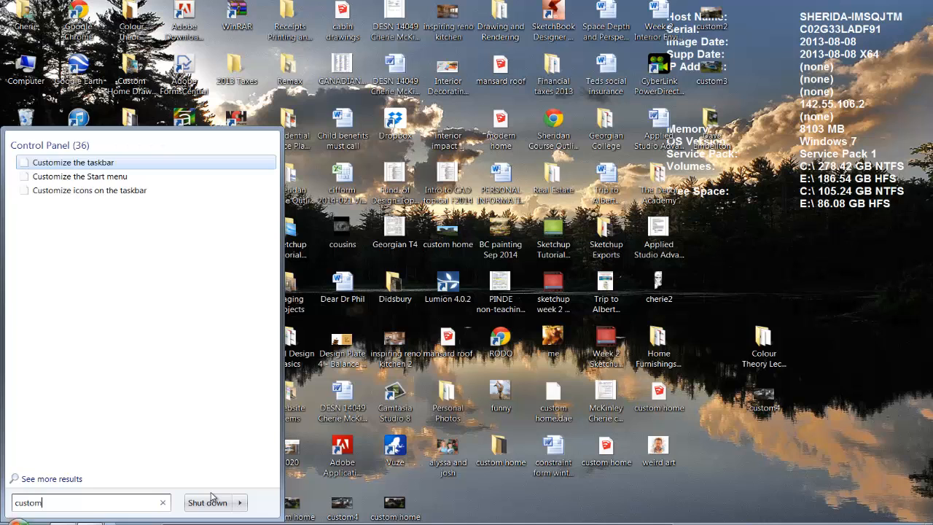
type(" home")
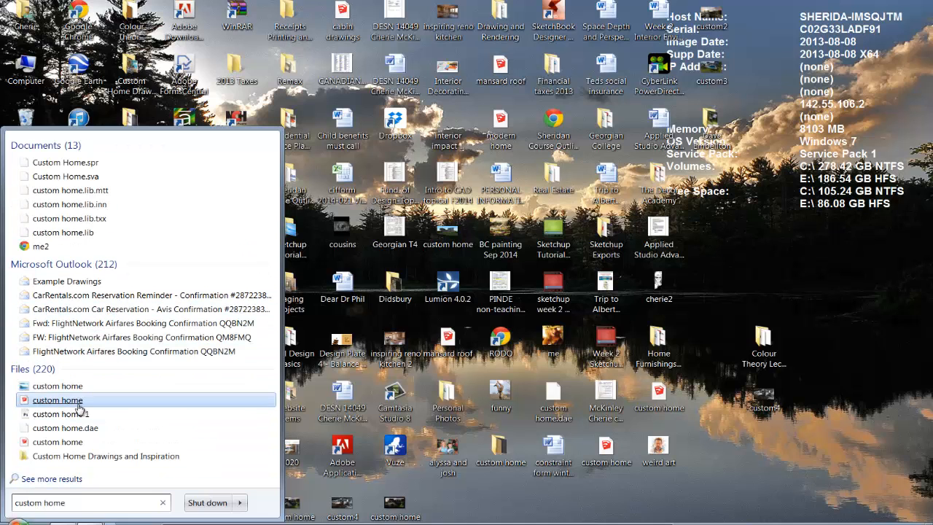
left_click(80, 386)
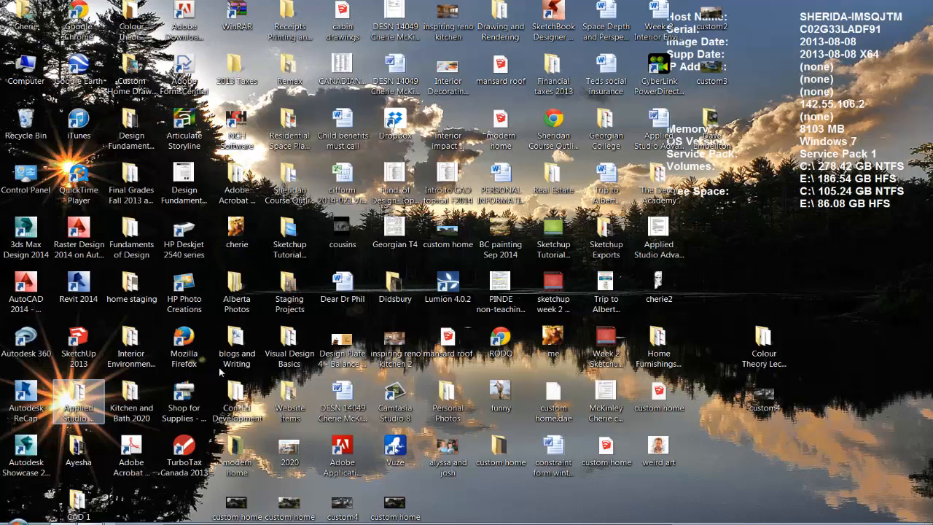
key("super+Left")
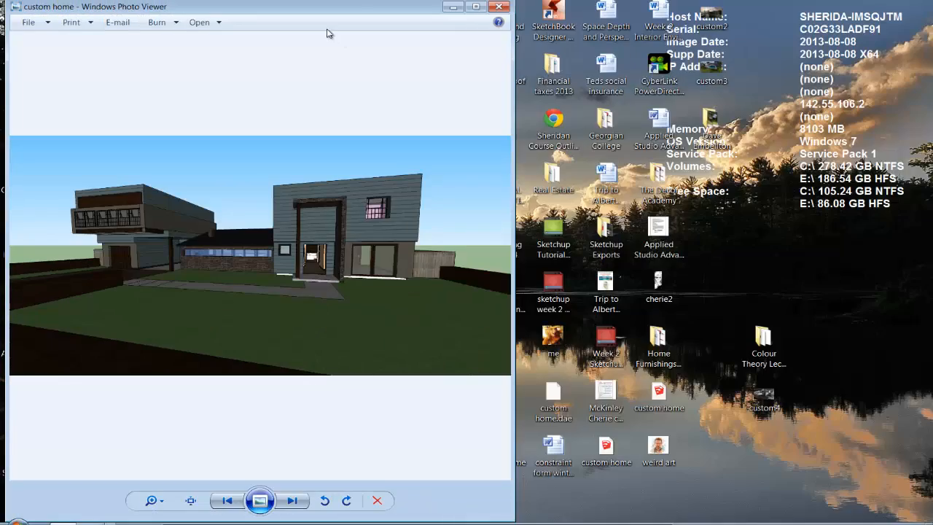
key("super+Right")
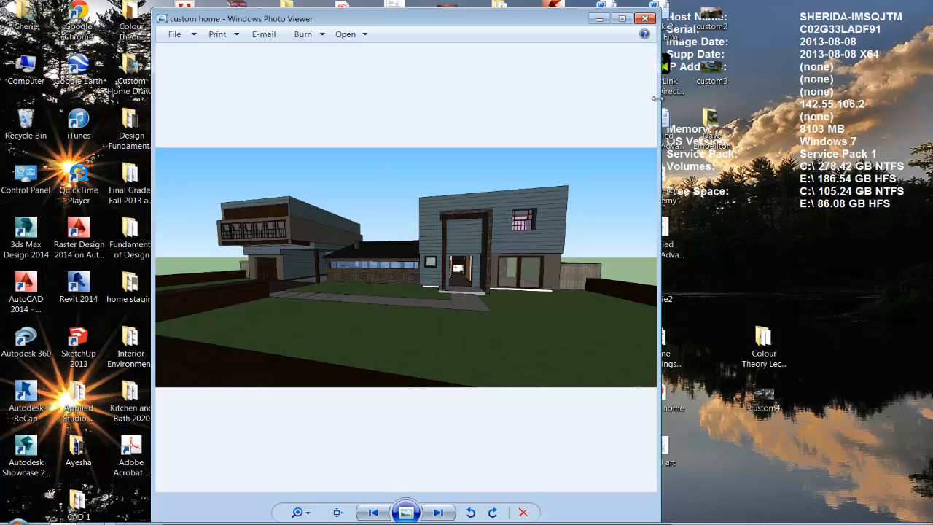
left_click(645, 18)
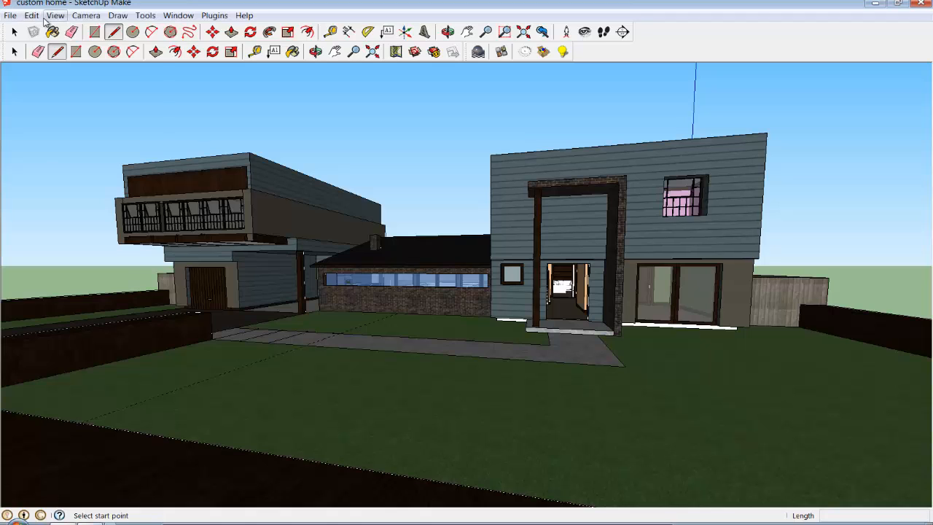
Step: Turn on the Shadows display for the custom home model and return to the Select tool
left_click(59, 16)
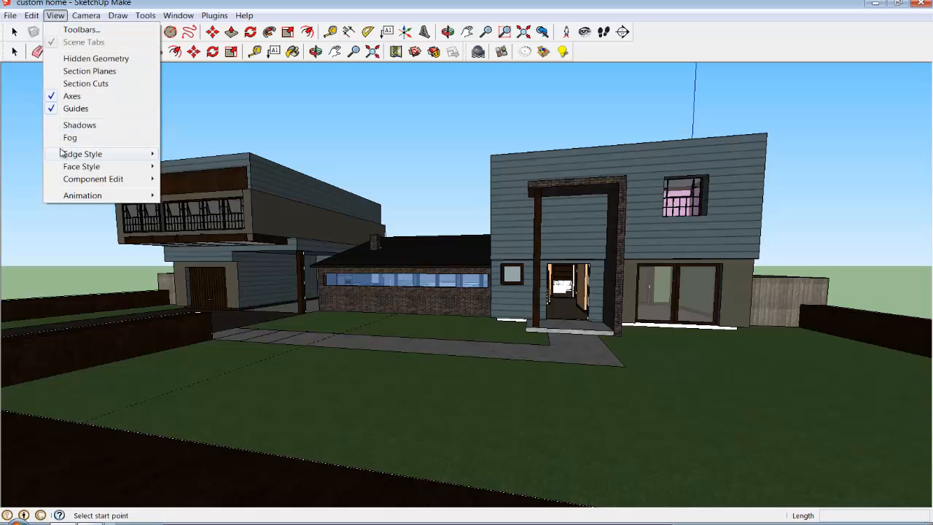
mouse_move(67, 168)
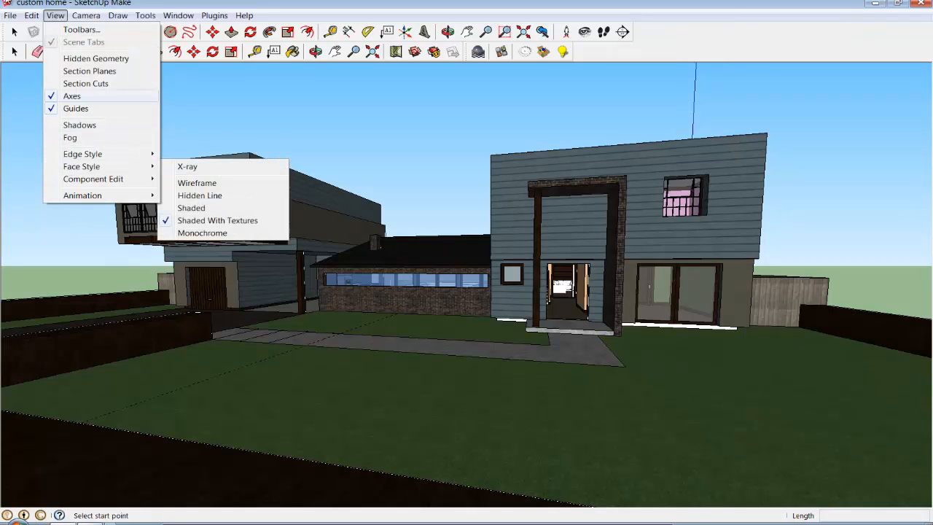
left_click(10, 16)
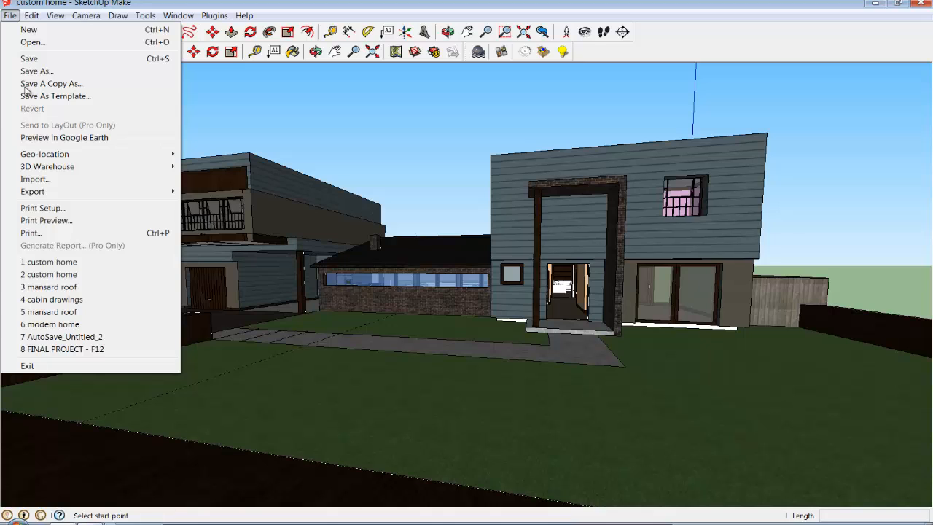
mouse_move(57, 17)
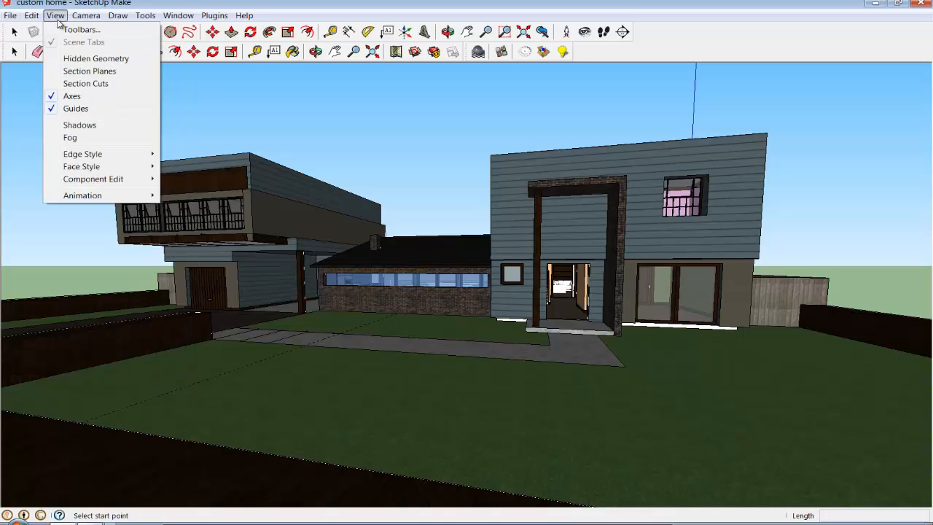
left_click(81, 125)
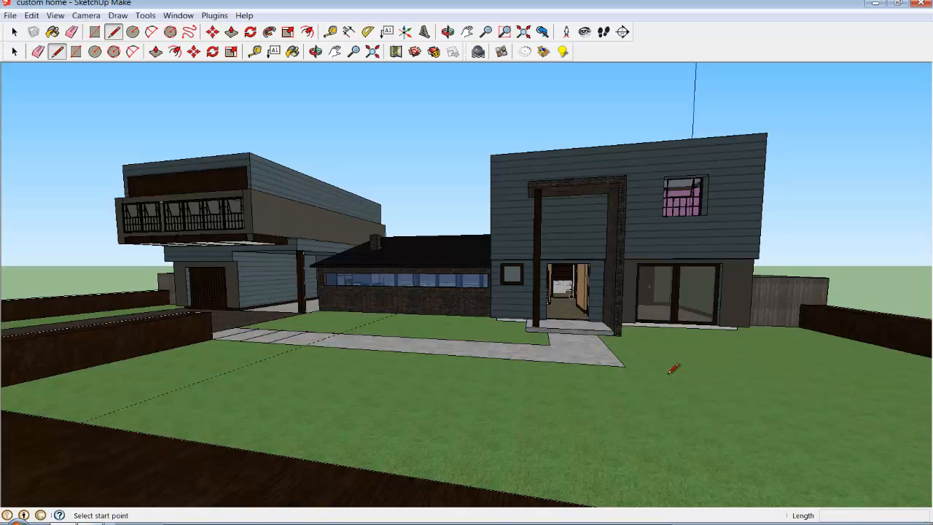
left_click(14, 31)
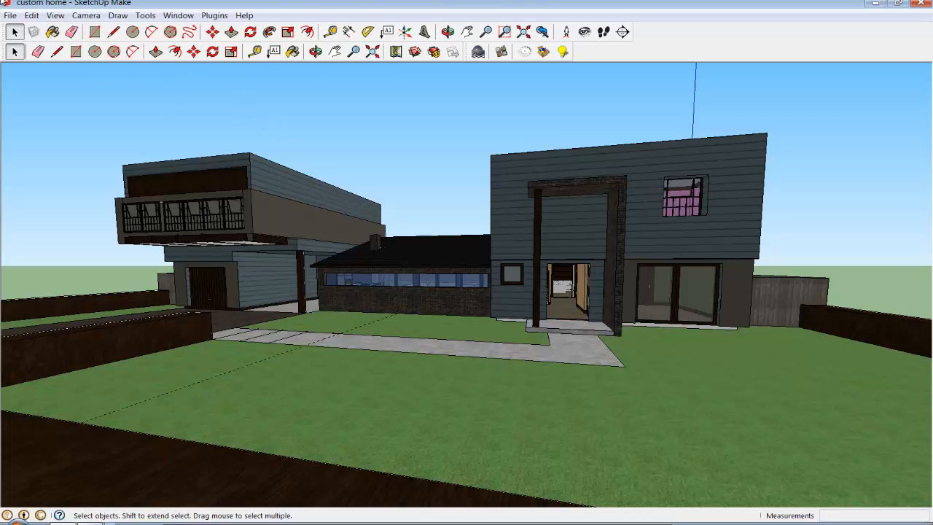
Step: Try shadow dates of 6/7, 3/14, 6/1 and 10/17 in the Shadow Settings, and leave the date at 2/20
left_click(180, 16)
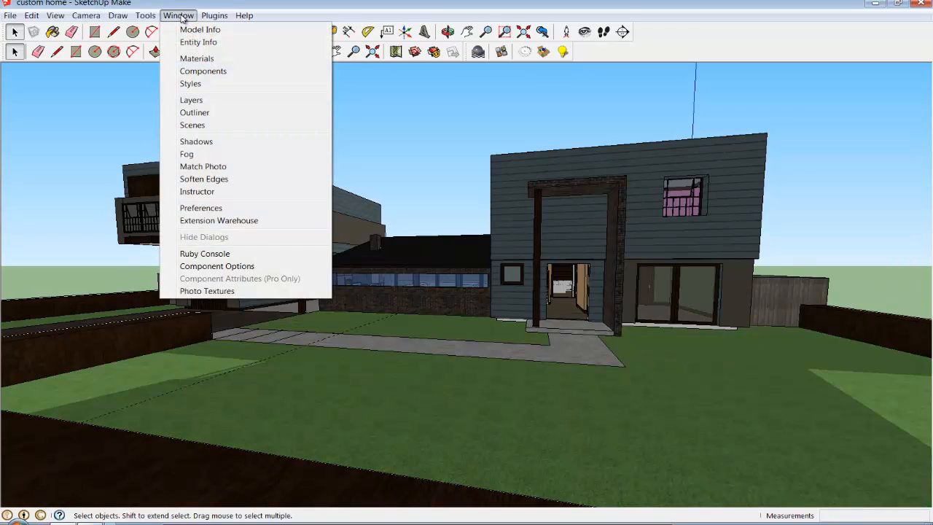
left_click(193, 146)
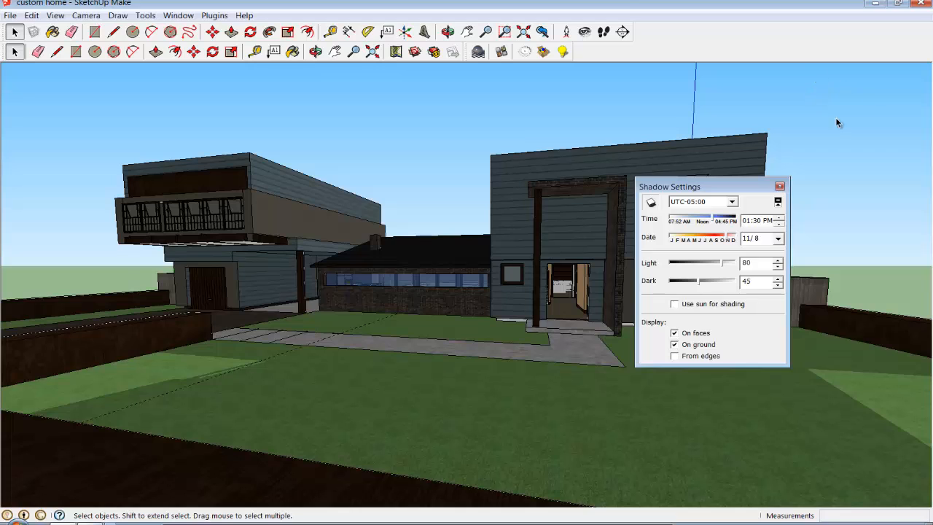
left_click_drag(686, 247, 703, 239)
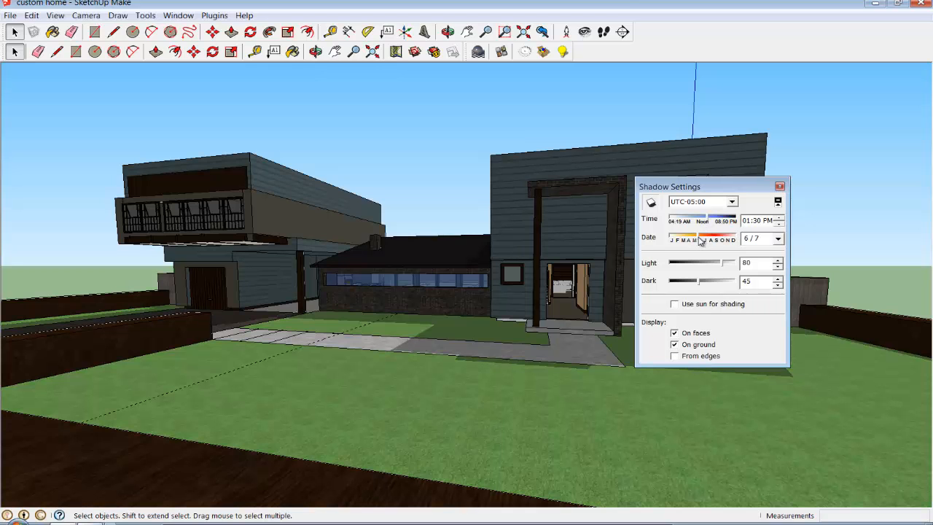
left_click_drag(700, 242, 678, 241)
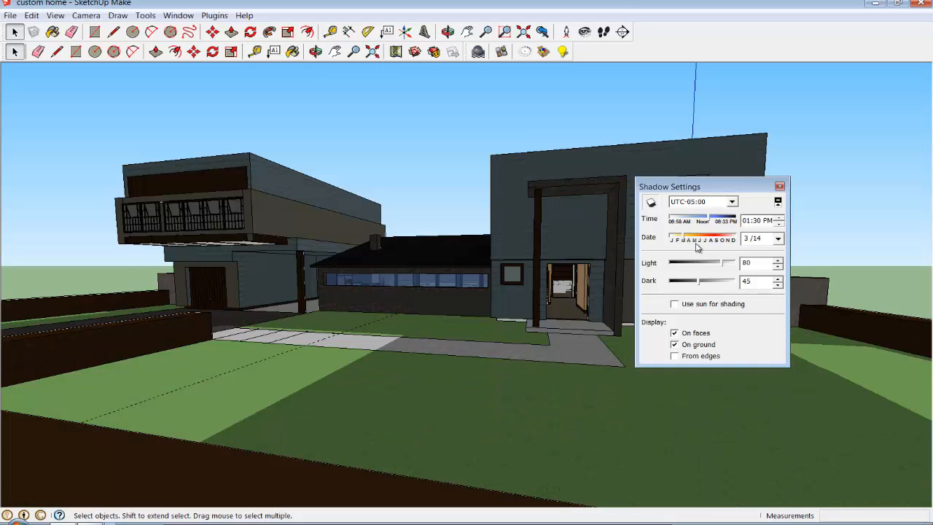
left_click(698, 236)
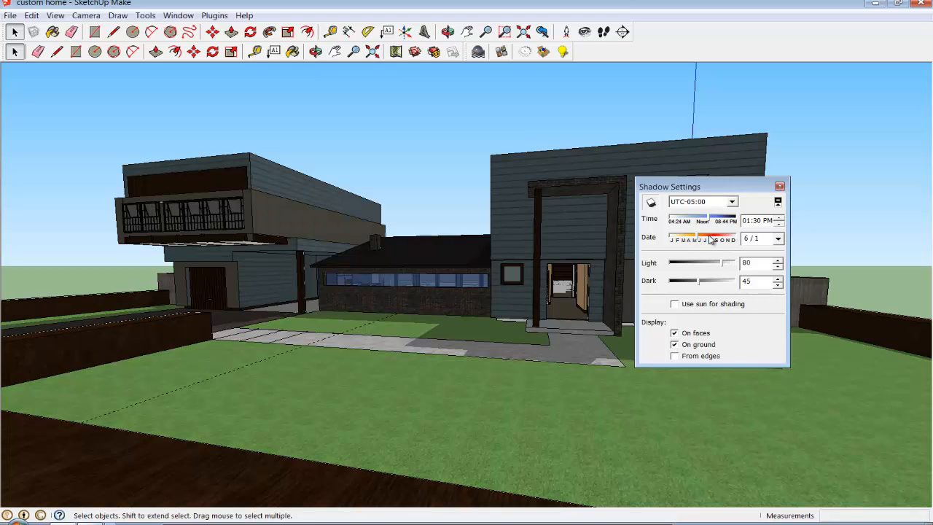
left_click_drag(712, 240, 727, 240)
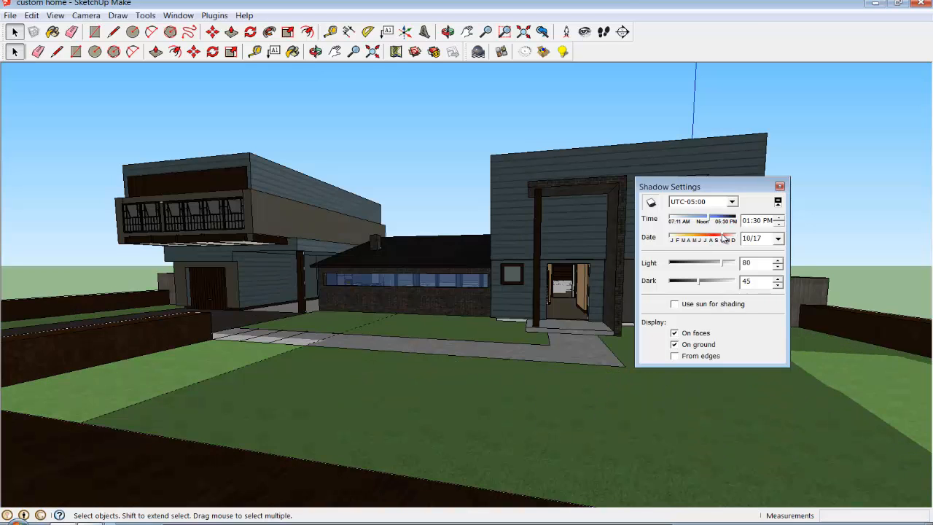
left_click_drag(724, 240, 681, 242)
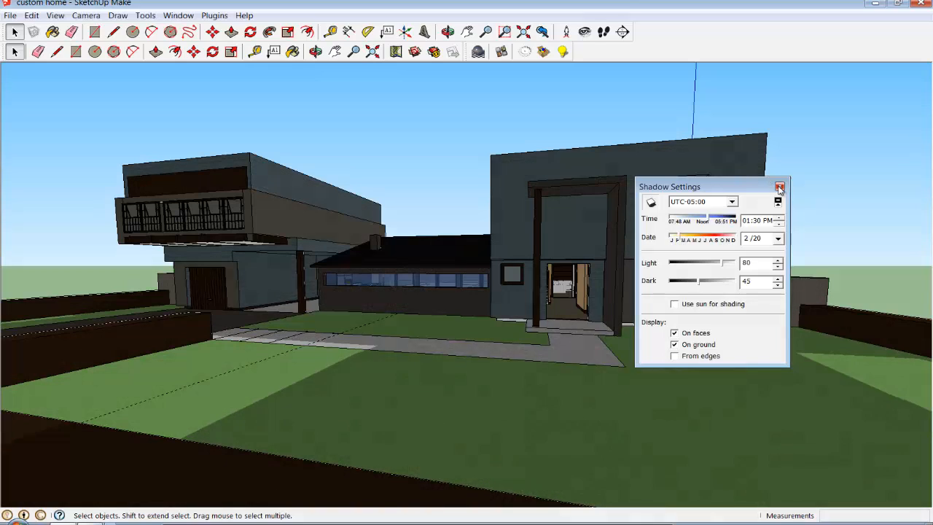
left_click(779, 186)
Step: Close the Shadow Settings, examine the shadowed front of the house, and enter through the front door towards the staircase
left_click(354, 51)
scroll(409, 225, "up", 6)
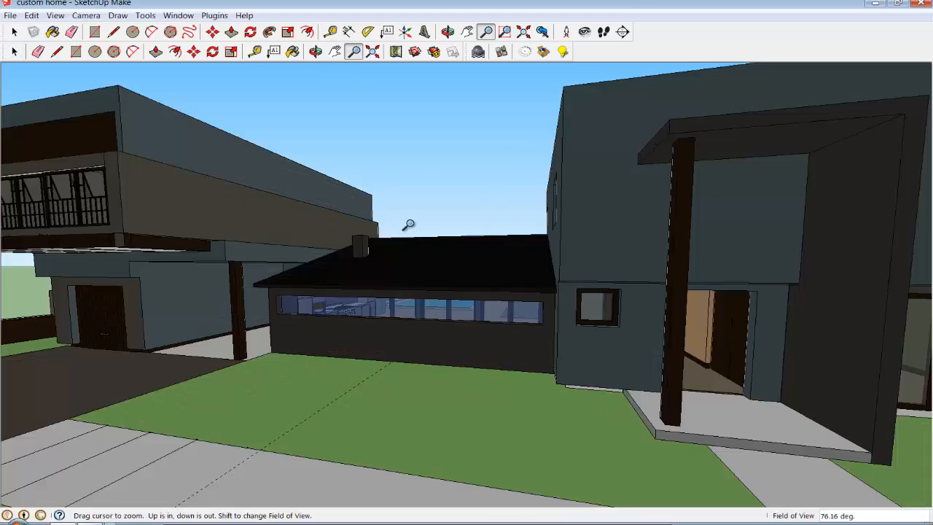
scroll(406, 223, "down", 7)
scroll(409, 223, "up", 4)
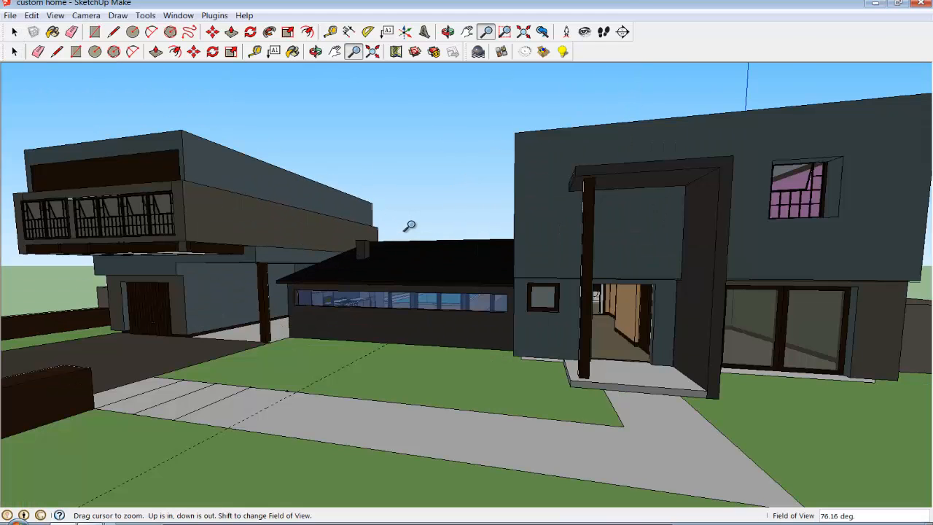
scroll(667, 277, "up", 1)
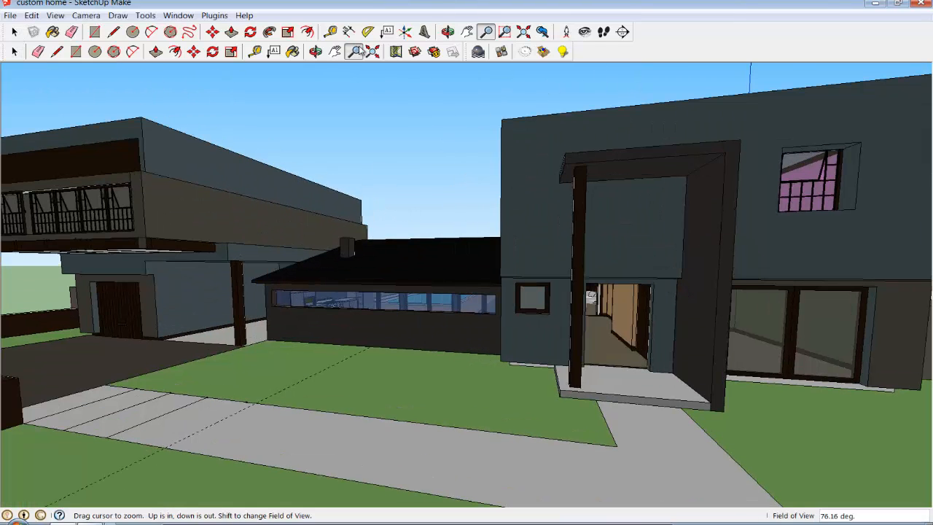
left_click(335, 51)
left_click_drag(708, 392, 660, 374)
scroll(568, 327, "up", 10)
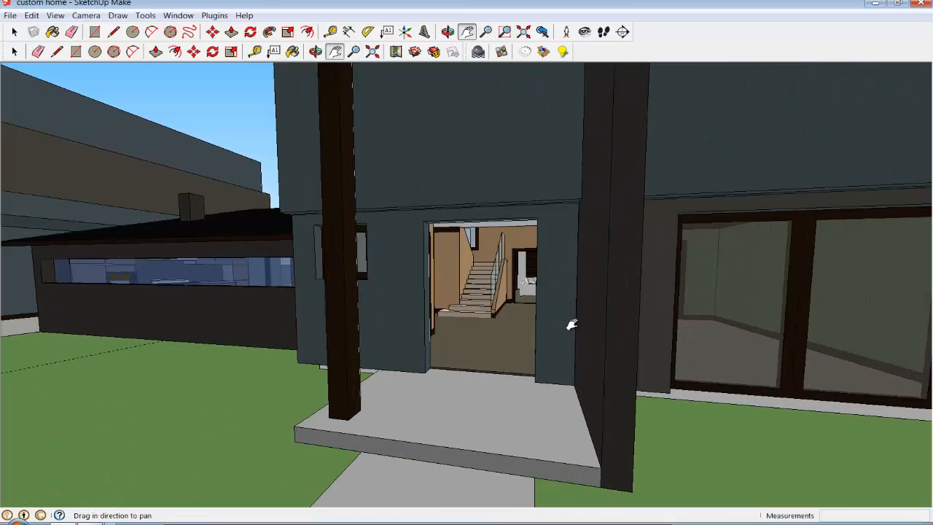
scroll(540, 256, "up", 8)
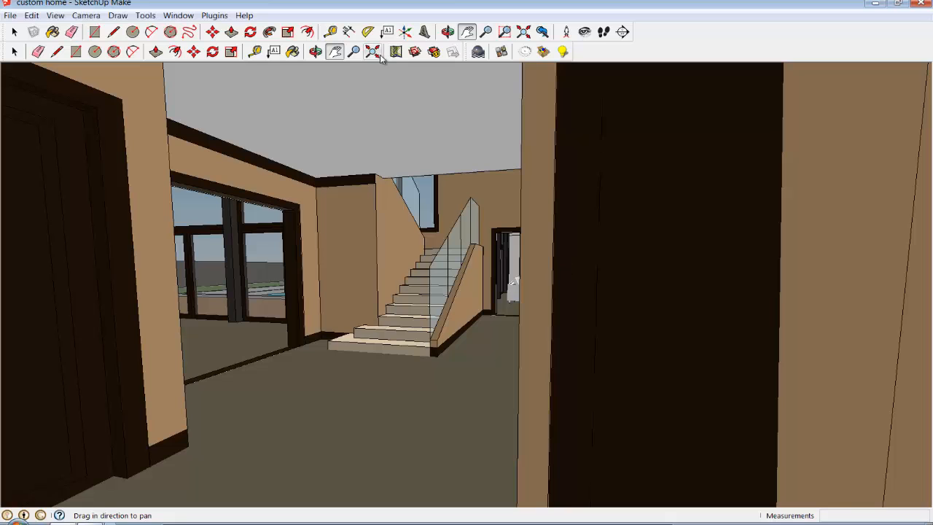
Step: Set up an interior view of the living room with the white sofa, the window wall and the hanging fireplace
scroll(484, 235, "up", 5)
scroll(557, 306, "up", 8)
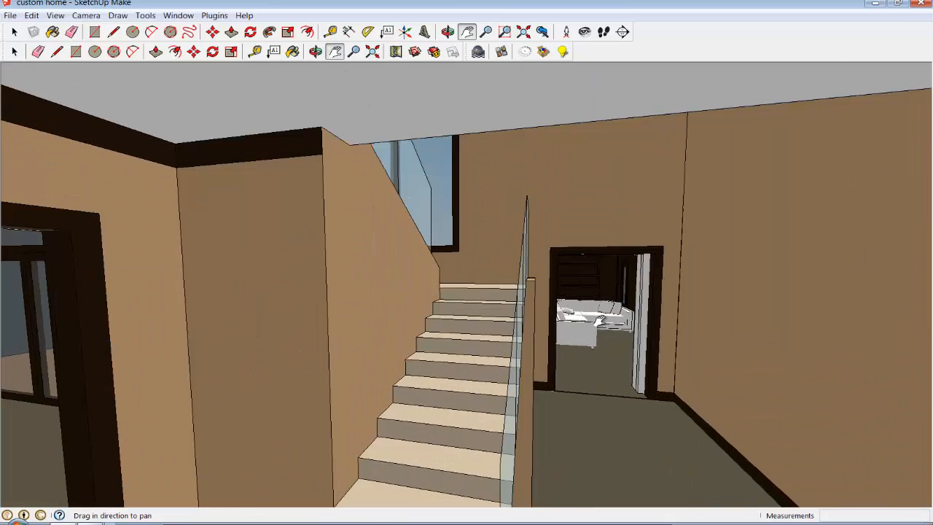
scroll(598, 307, "down", 2)
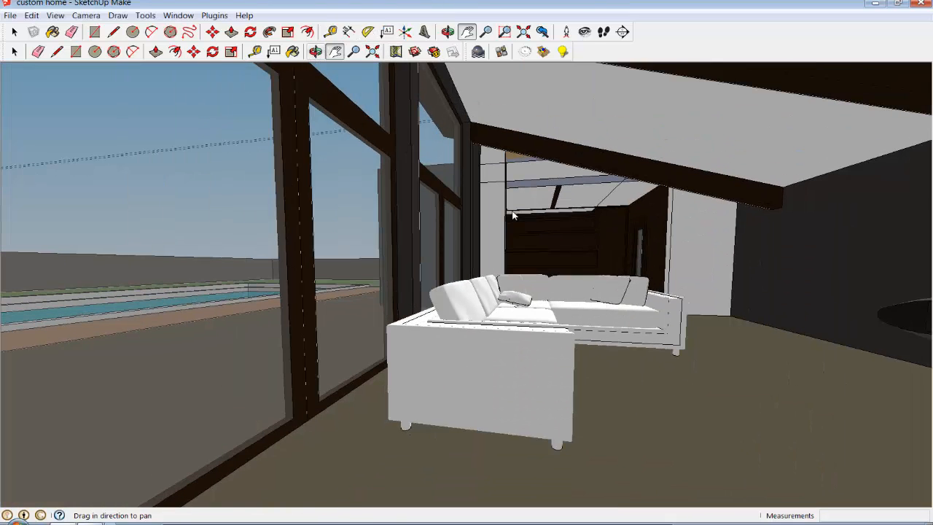
left_click_drag(513, 215, 548, 223)
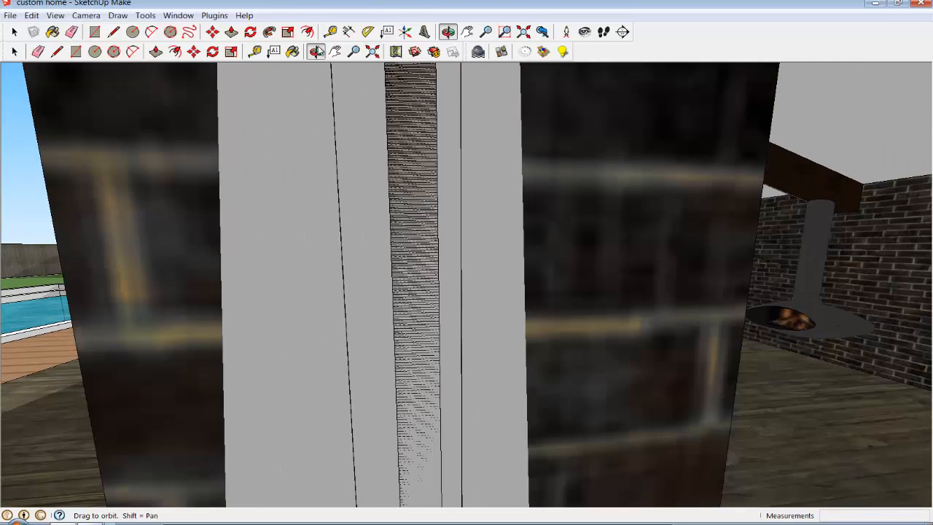
left_click(336, 52)
left_click_drag(751, 206, 525, 244)
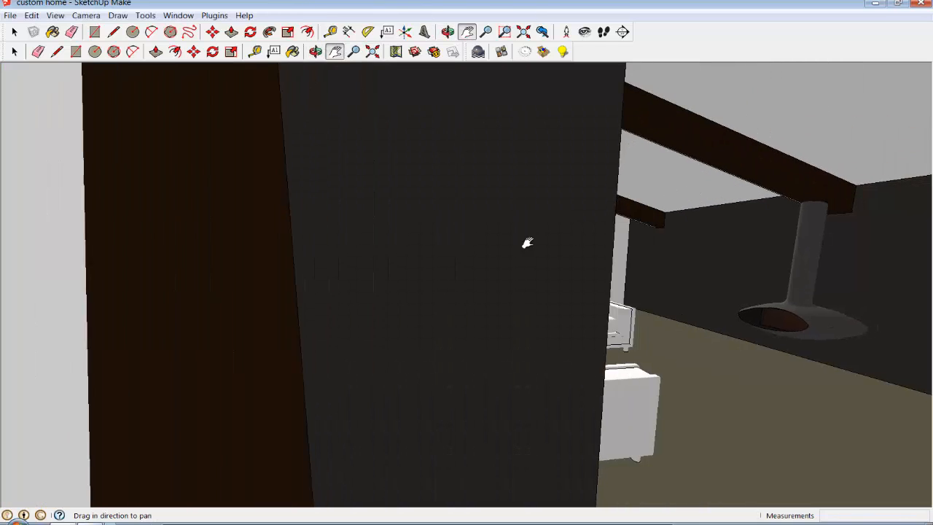
left_click_drag(605, 306, 597, 272)
right_click(596, 272)
left_click(622, 281)
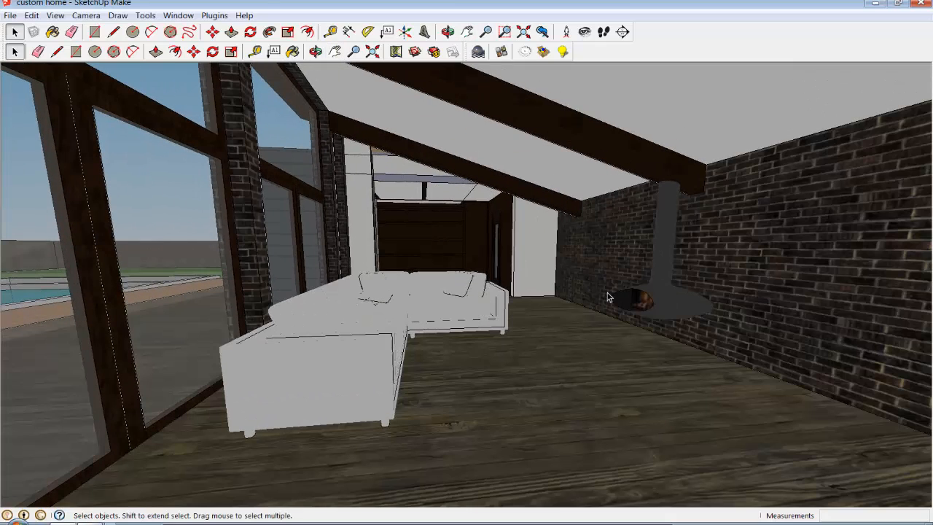
Step: Try shadow dates of 5/25, 8/27 and 2/20 for the living room, and settle on 09:53 AM on 5/3
left_click(178, 16)
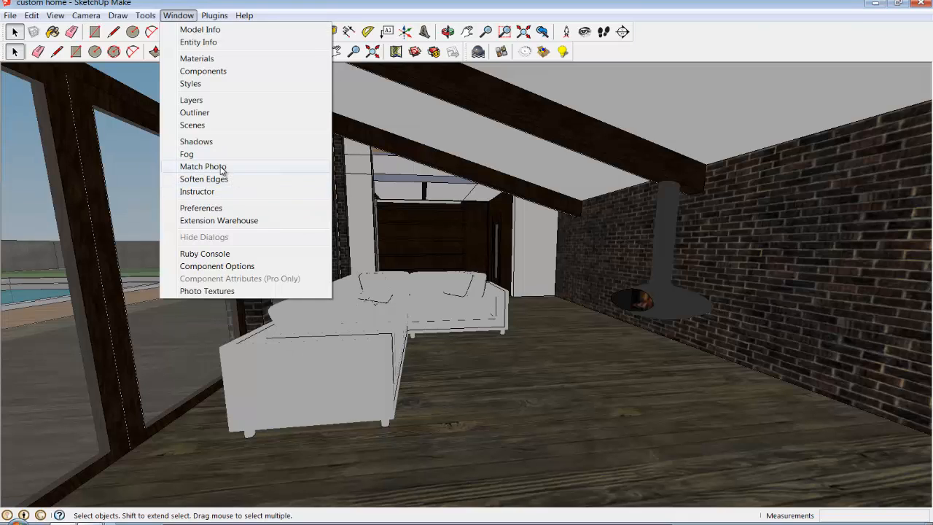
left_click(235, 142)
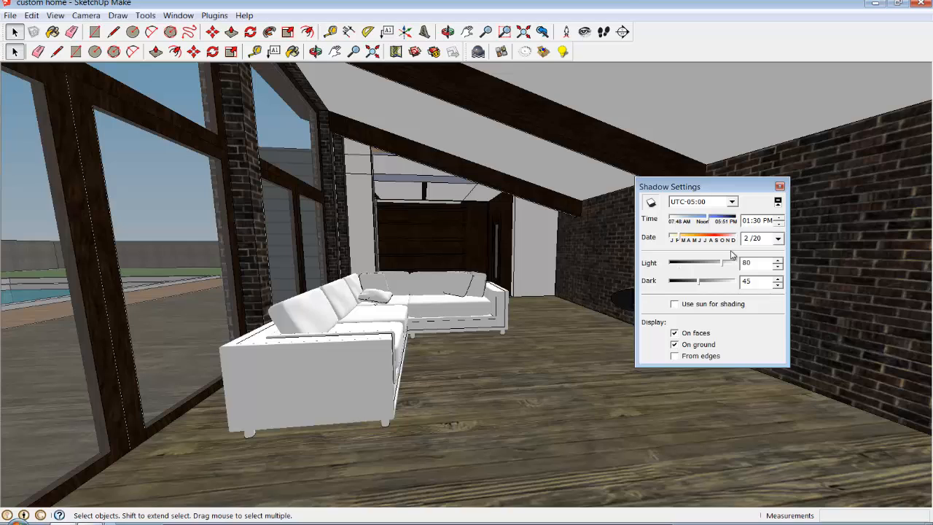
left_click(697, 240)
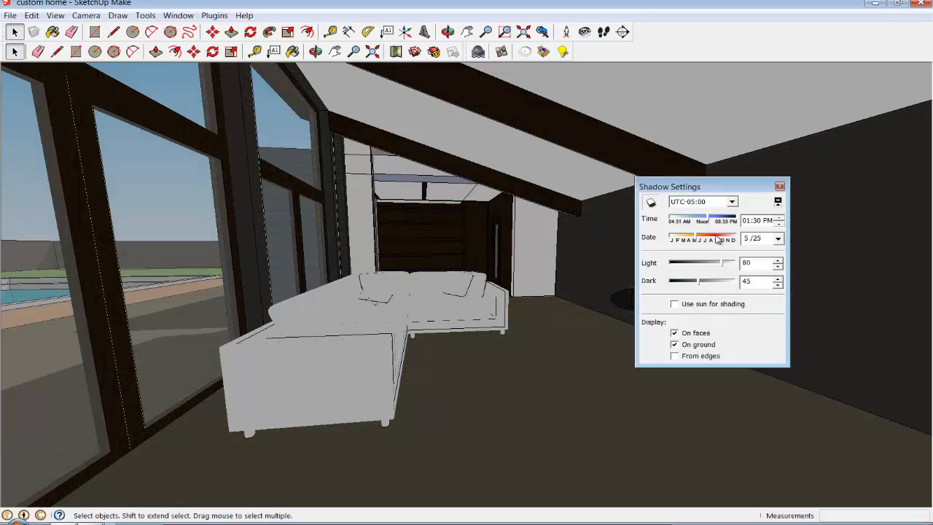
left_click(715, 238)
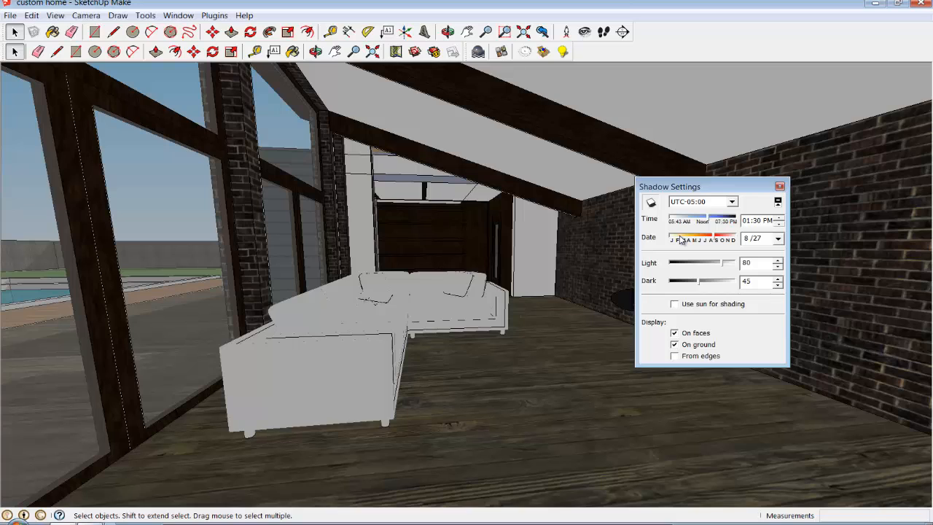
left_click(681, 239)
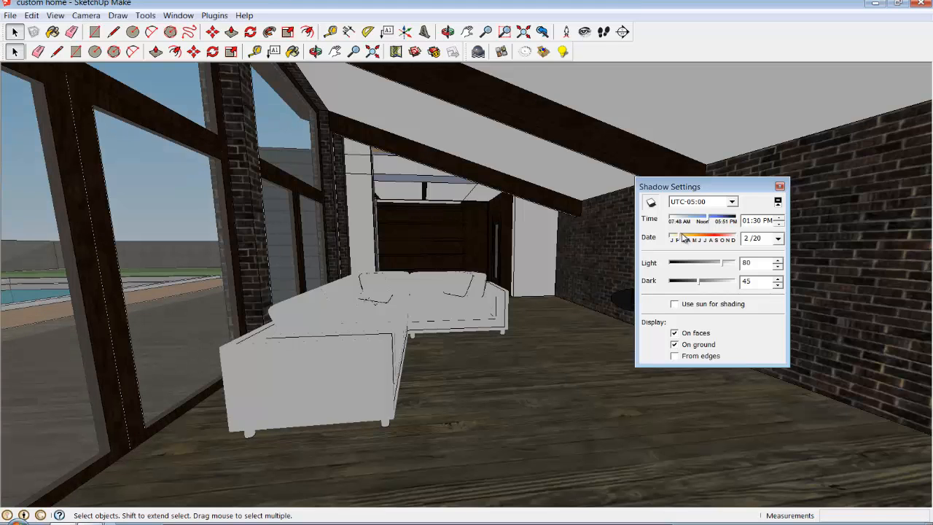
left_click_drag(697, 219, 686, 219)
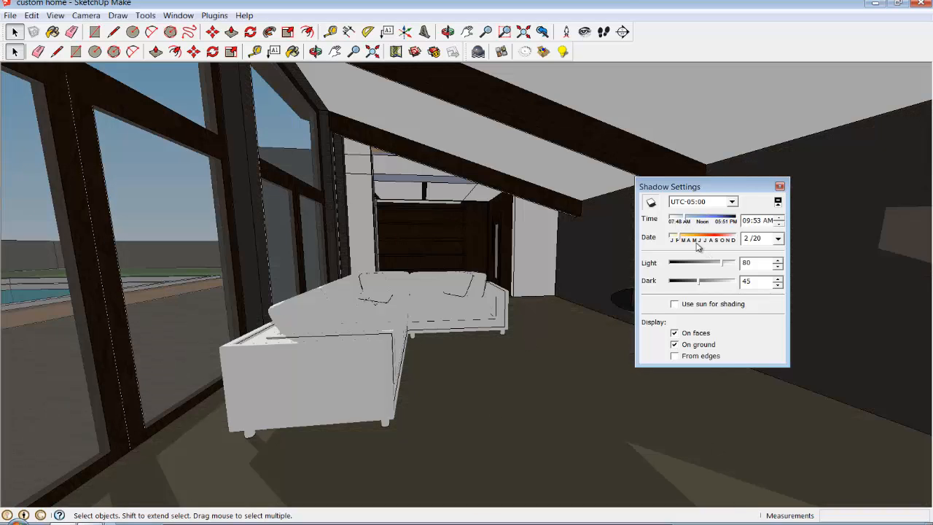
left_click(693, 239)
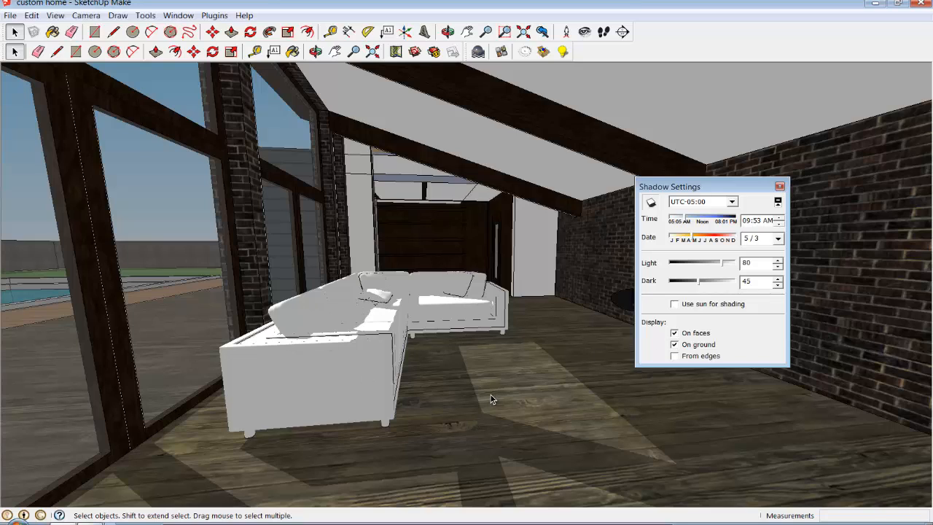
left_click(780, 187)
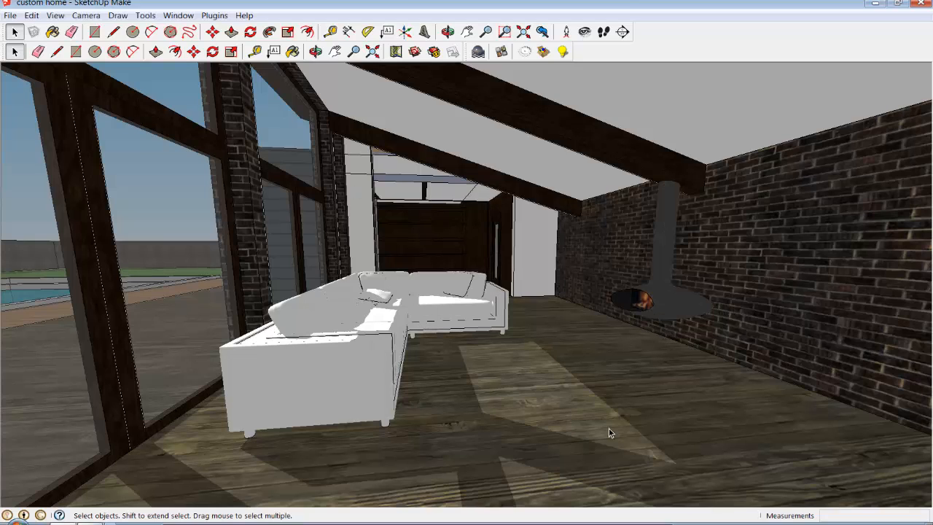
Step: Turn off the Edges display in the living room view
left_click(56, 16)
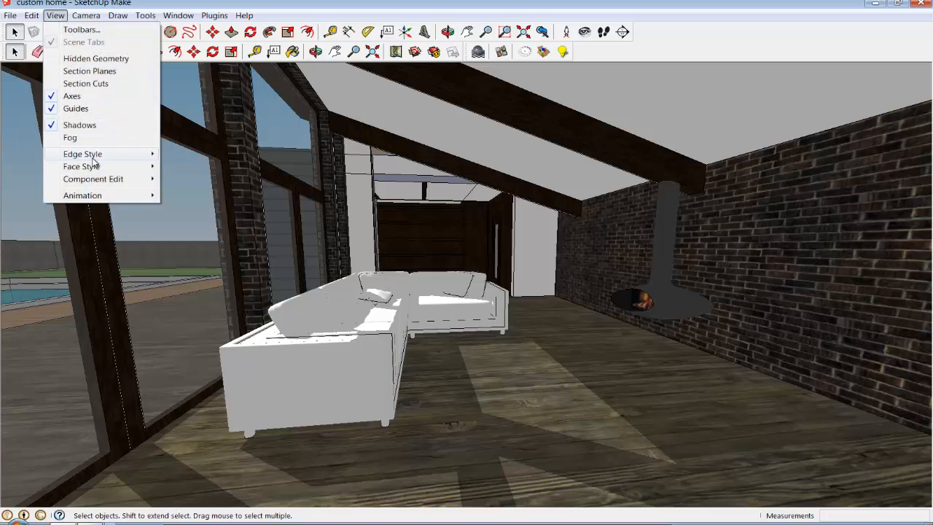
mouse_move(100, 157)
left_click(186, 154)
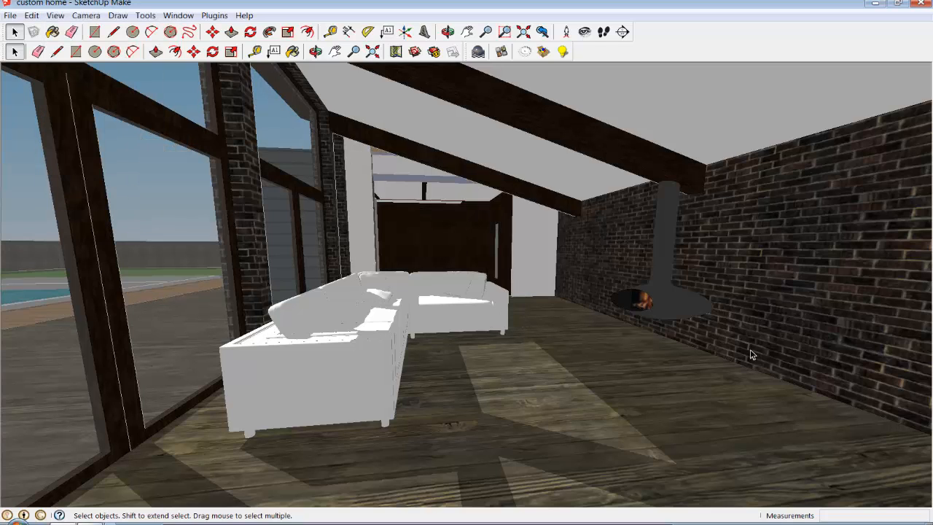
Step: Export the living room view as a 2D JPEG graphic to the Desktop, adding a 2 to the file name custom home
left_click(12, 15)
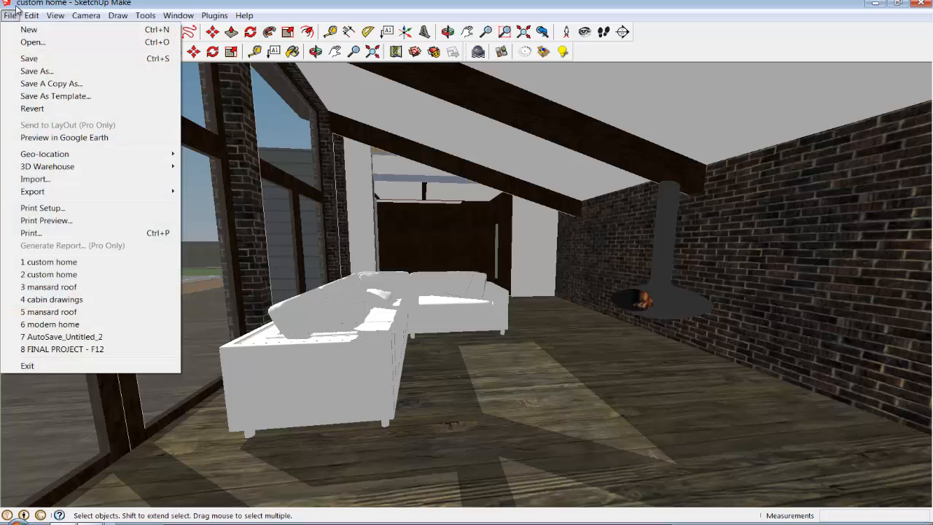
mouse_move(59, 192)
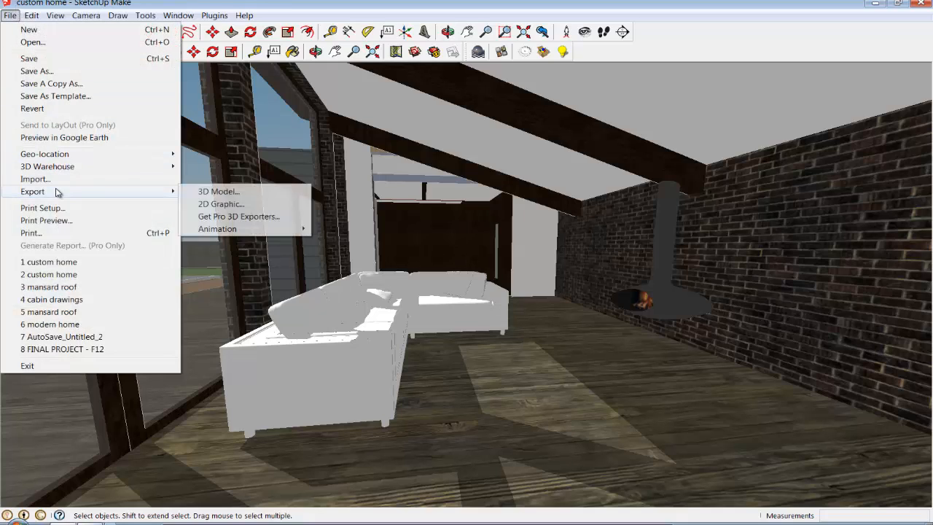
left_click(218, 204)
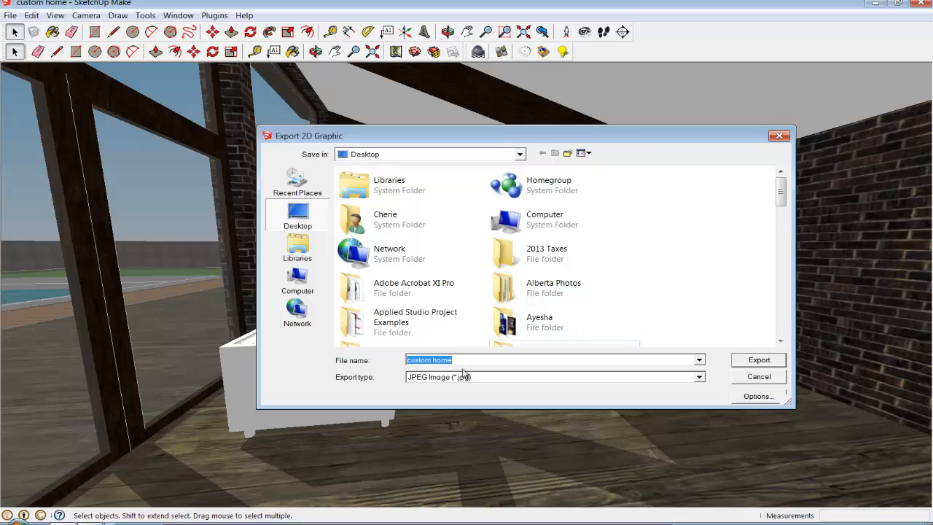
left_click(472, 359)
type("2")
key("Return")
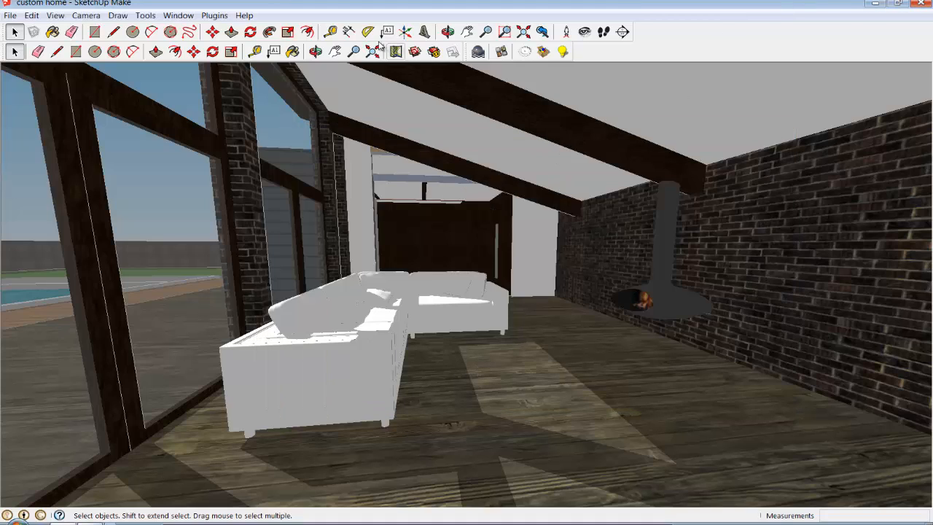
Step: Turn the Edges display back on
left_click(55, 15)
mouse_move(101, 156)
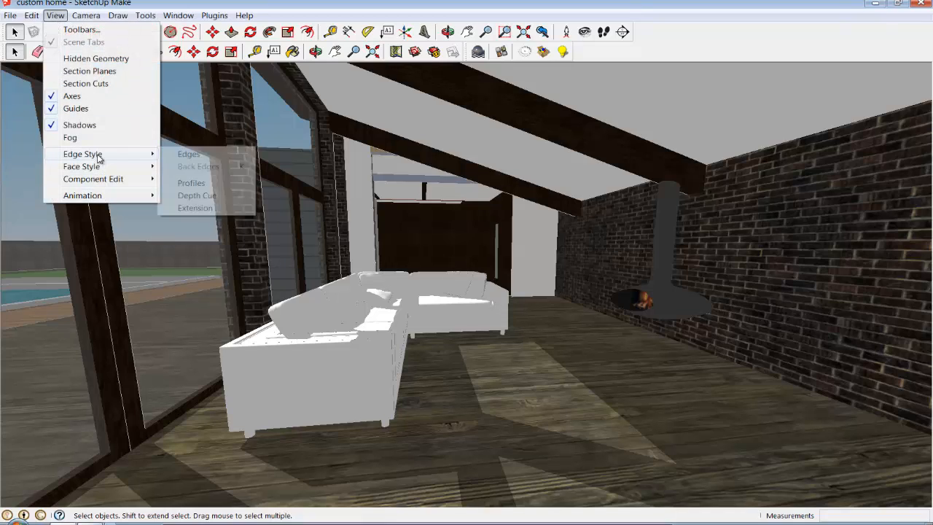
left_click(201, 155)
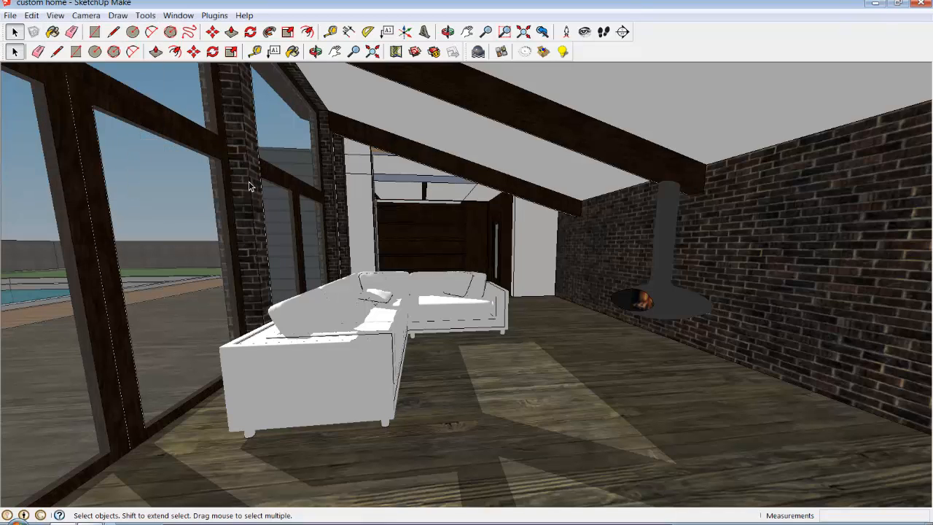
Step: Compare the living room with shadows off and on, and leave the Shadows display turned off
left_click(55, 16)
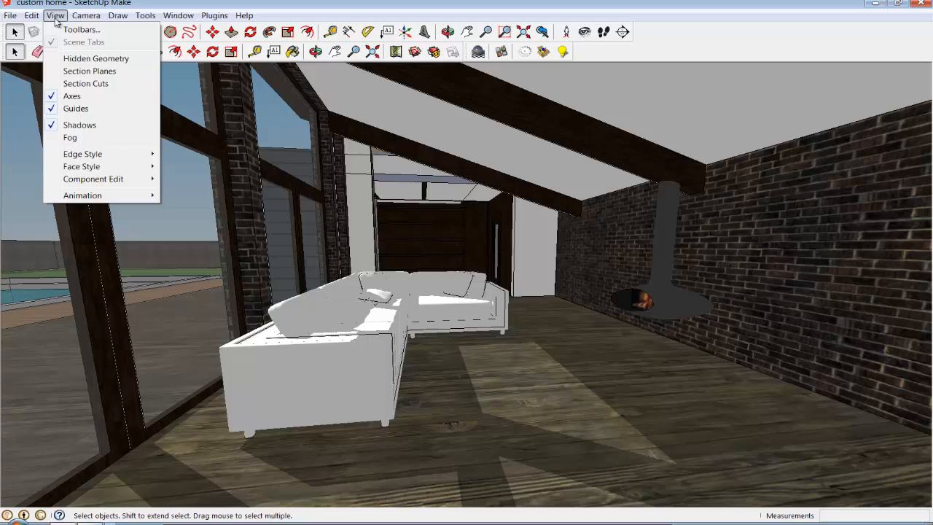
left_click(79, 125)
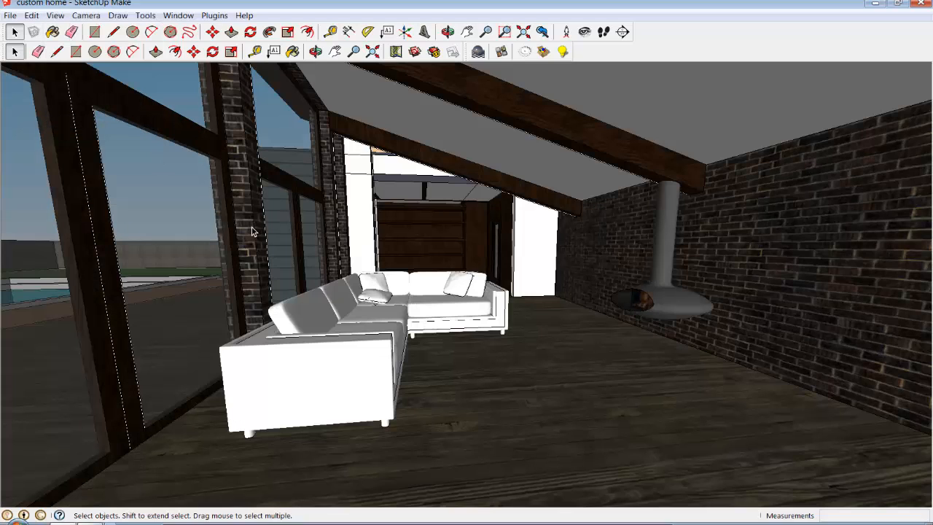
left_click(55, 15)
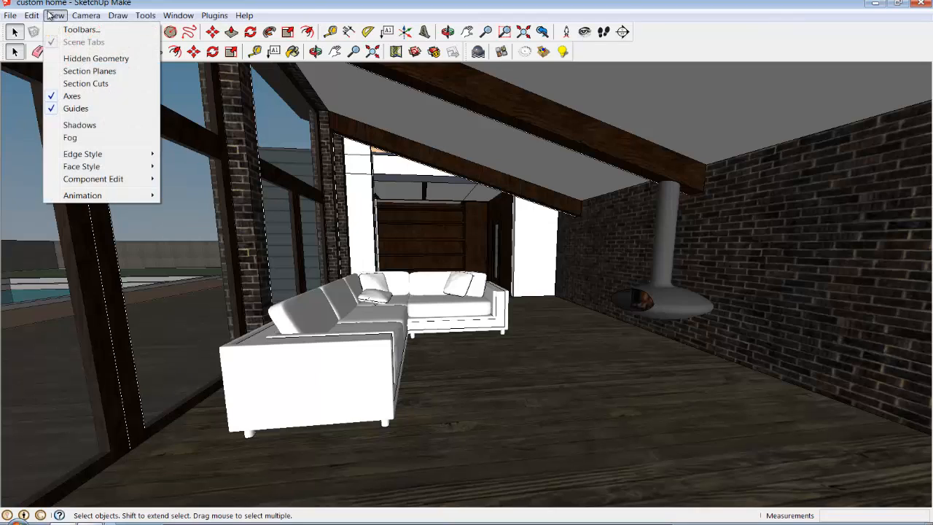
left_click(73, 126)
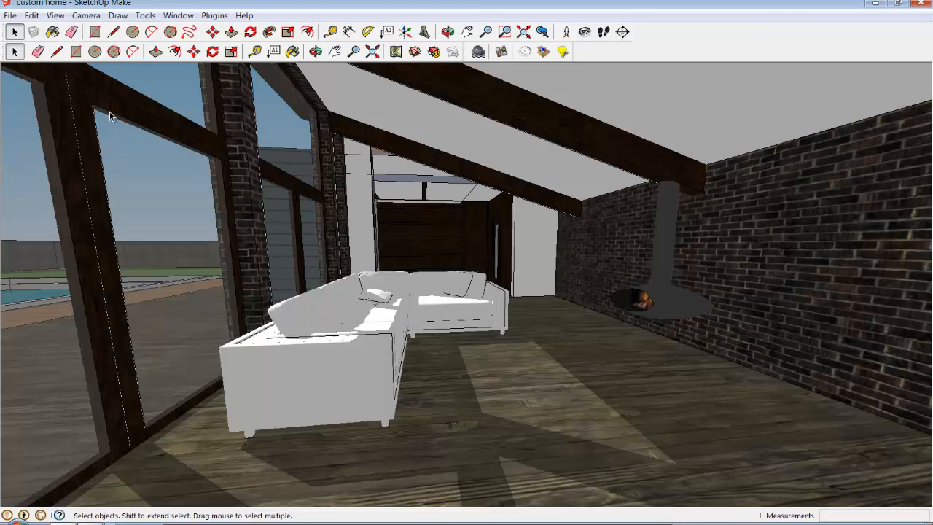
left_click(54, 15)
left_click(80, 126)
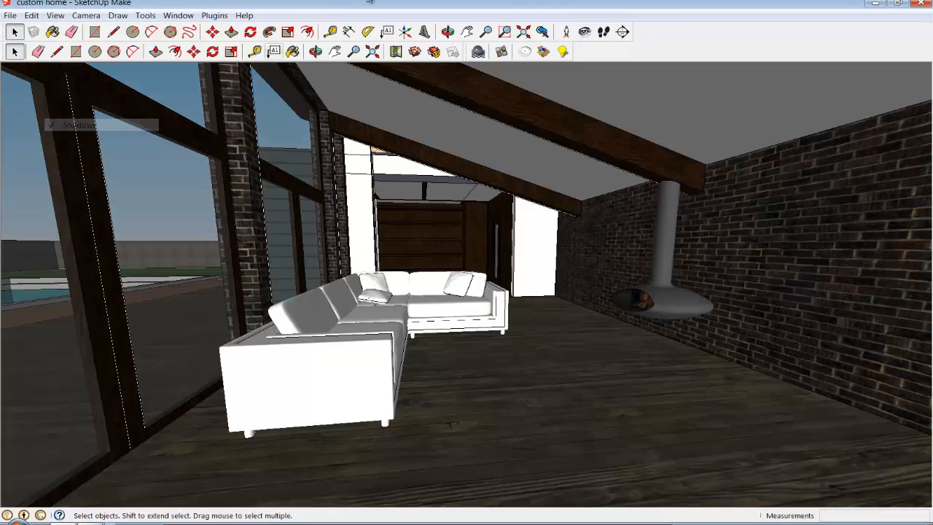
Step: Go back to the full exterior, erase a guide line beside the lot, and delete all remaining guides
left_click(356, 55)
left_click_drag(402, 149, 428, 244)
left_click_drag(399, 124, 507, 493)
left_click_drag(422, 153, 436, 227)
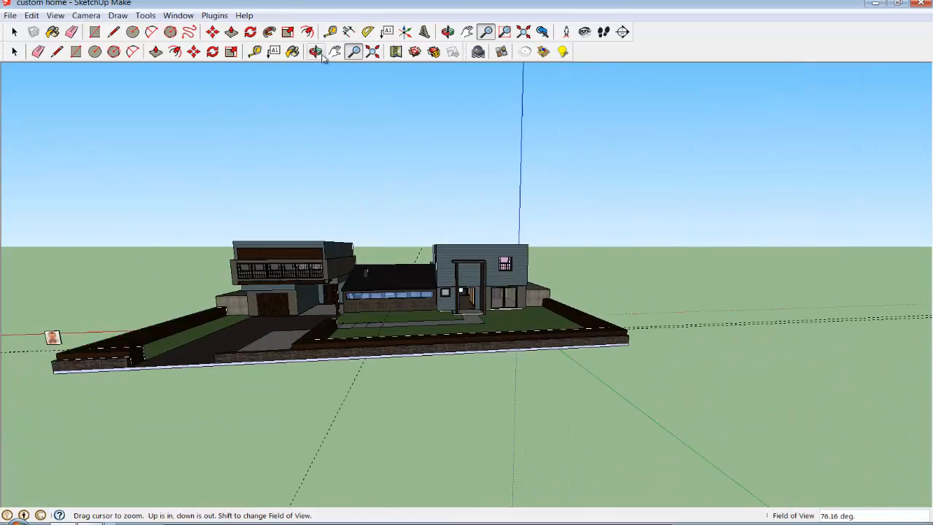
left_click_drag(298, 194, 443, 226)
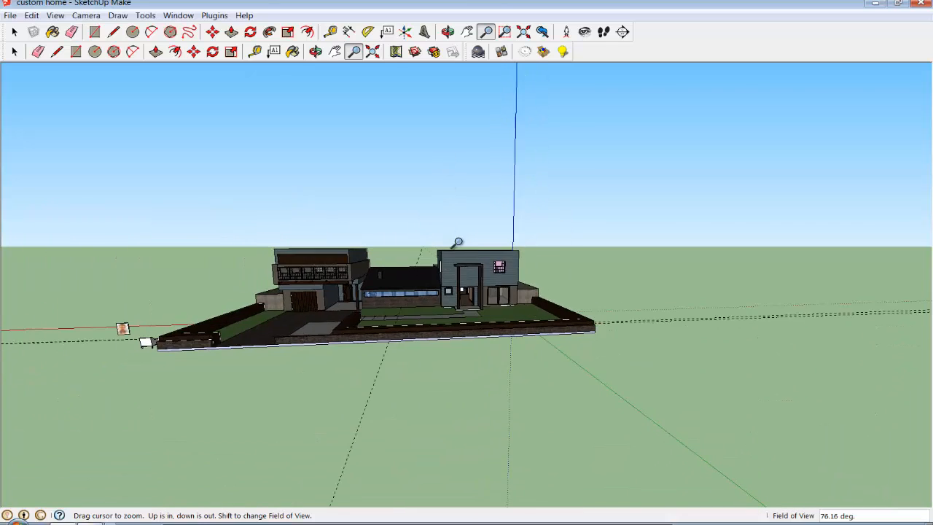
left_click(72, 32)
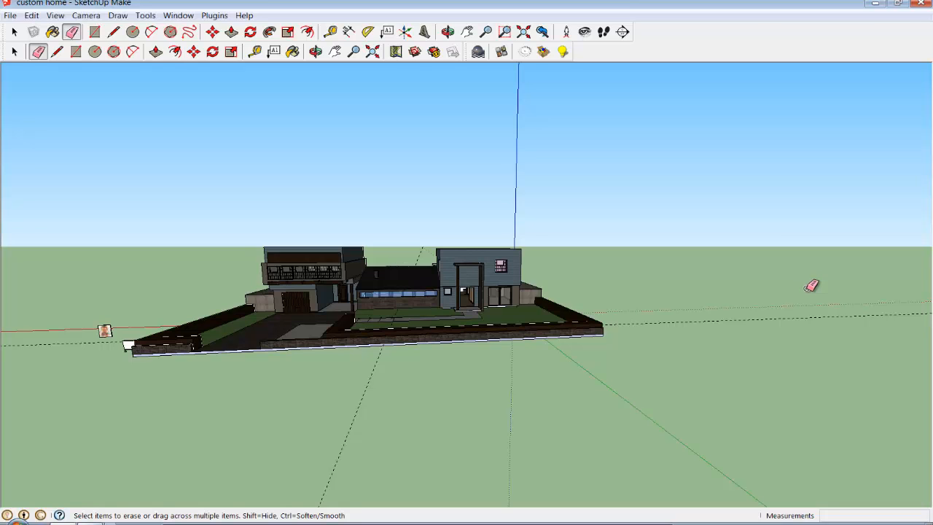
scroll(257, 310, "up", 3)
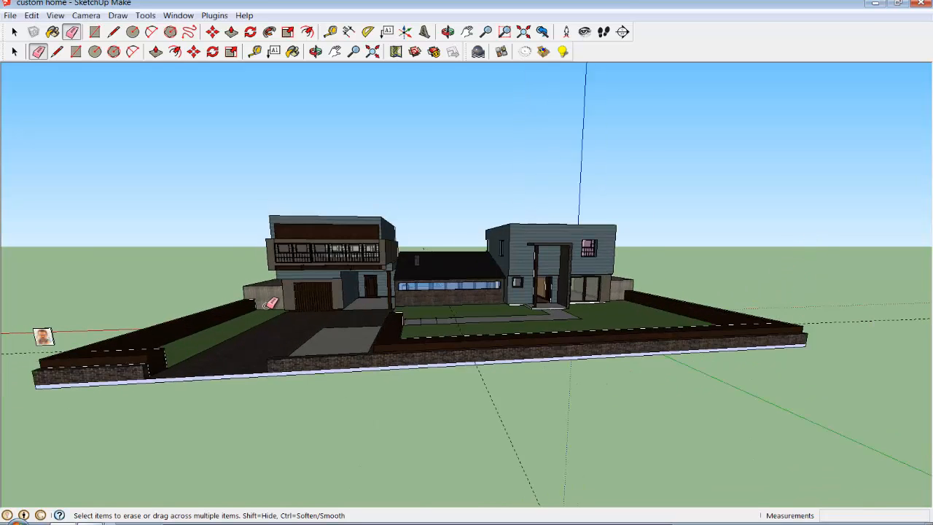
scroll(270, 303, "down", 2)
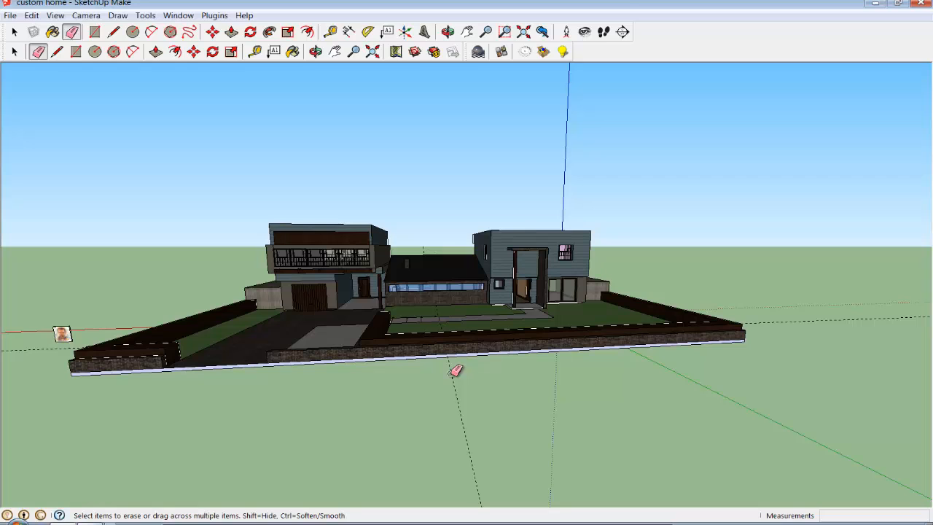
left_click(32, 16)
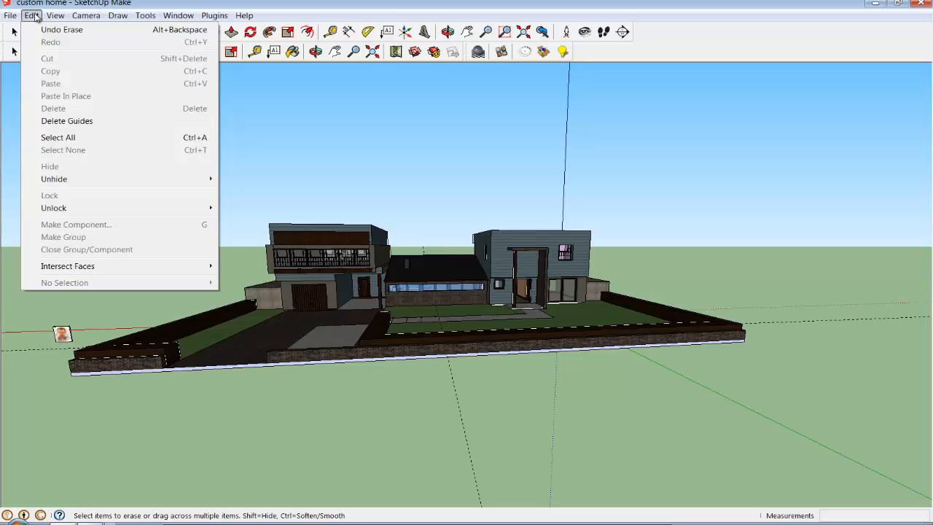
left_click(65, 121)
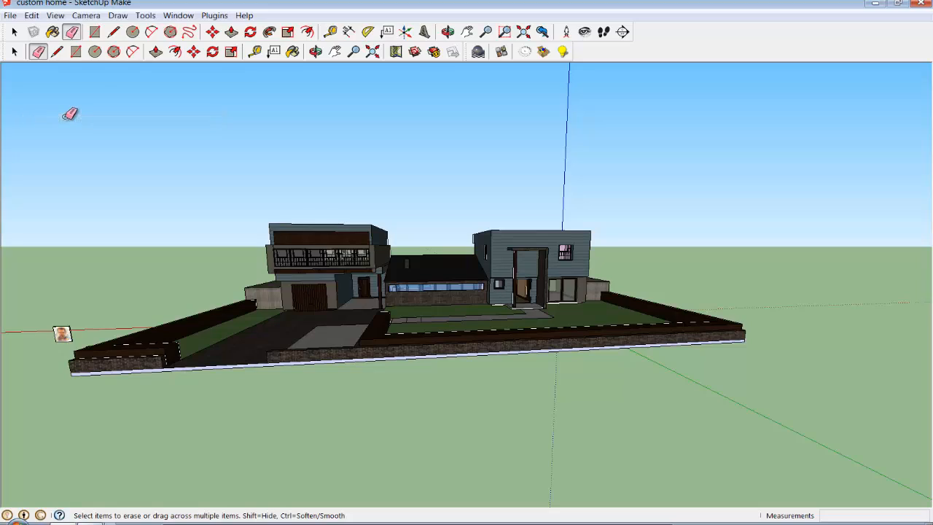
Step: Orbit the model to a raised view over the driveway and front yard
left_click(315, 51)
left_click_drag(313, 210, 715, 104)
left_click_drag(430, 275, 381, 249)
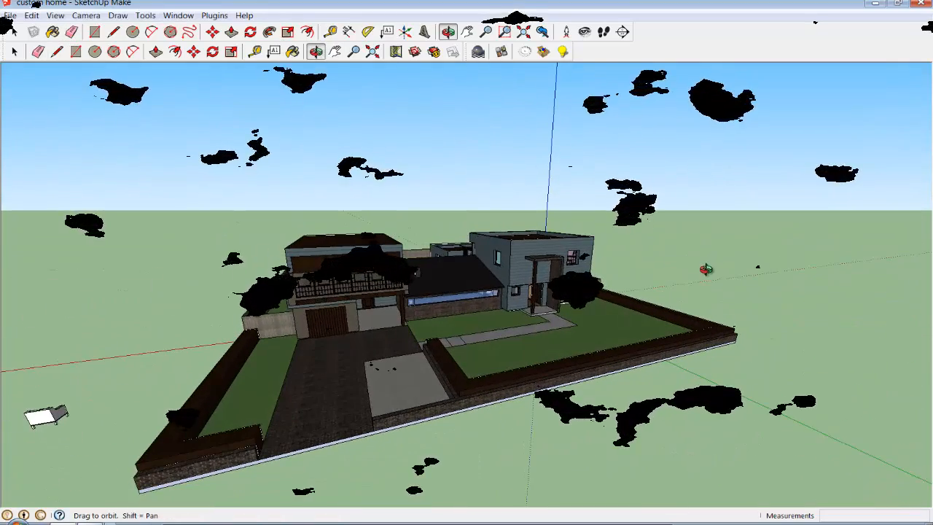